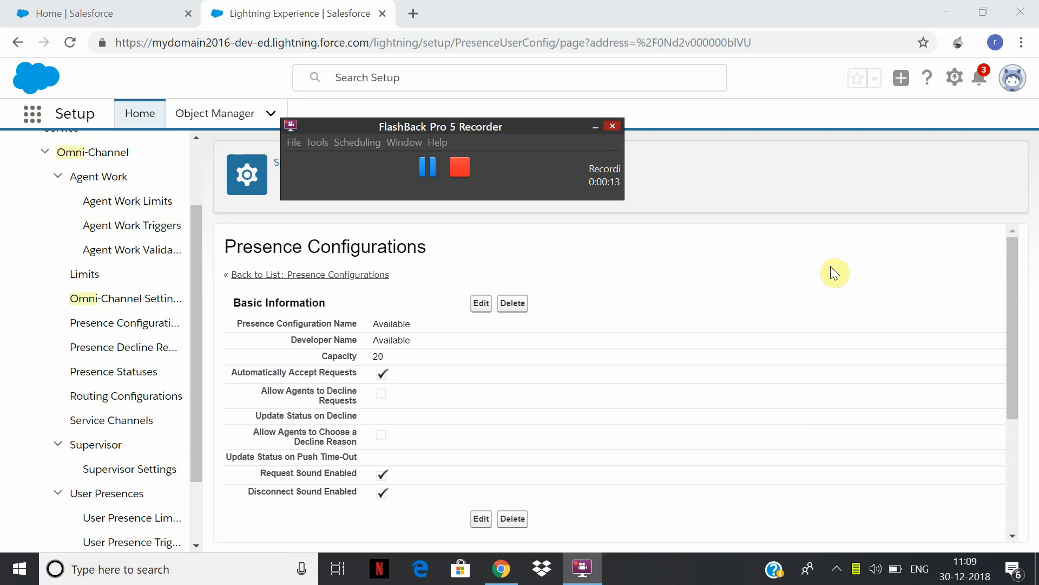
click(37, 123)
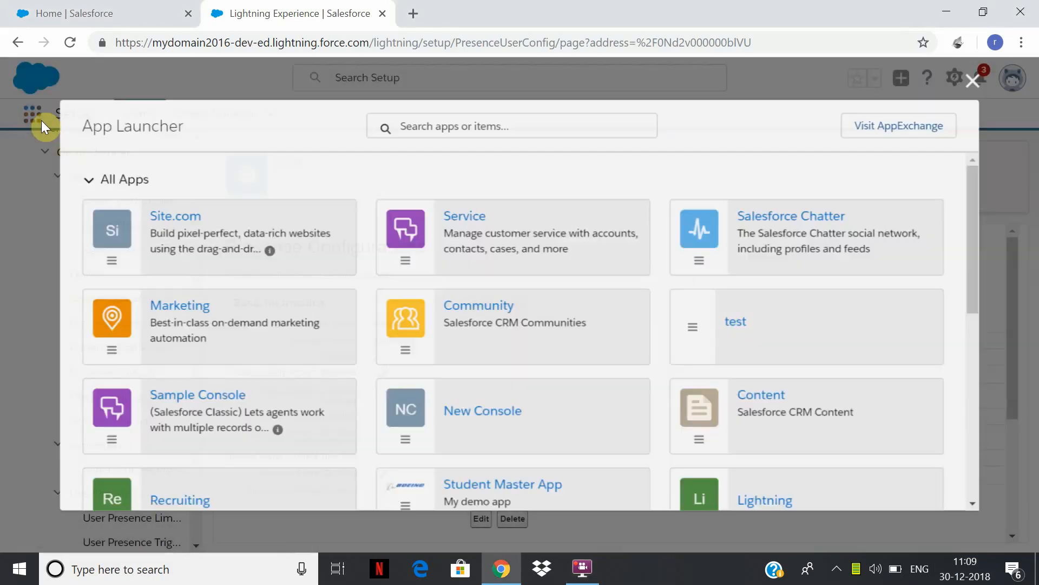
click(982, 77)
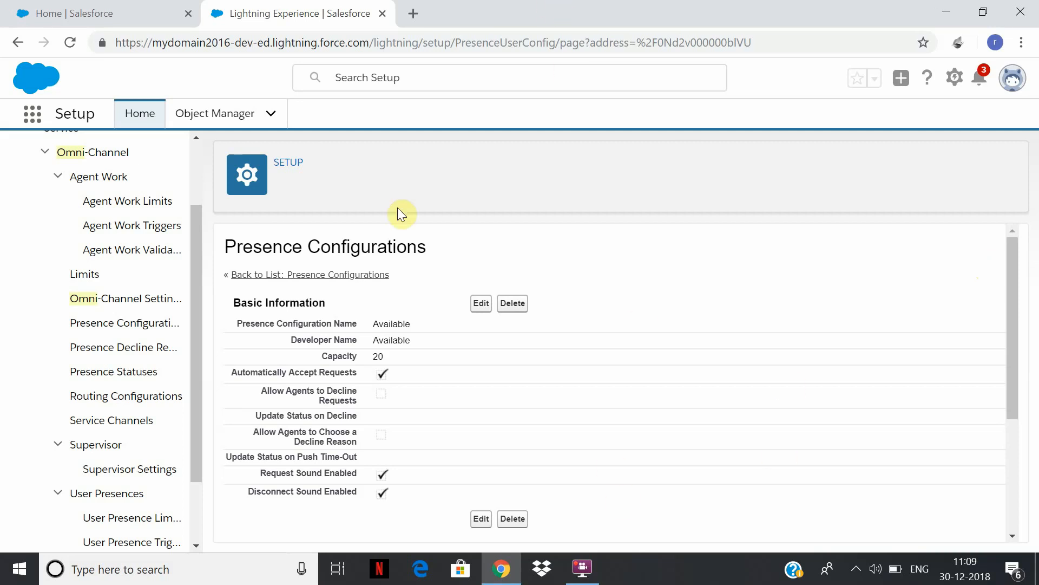
- Find the Case Assignment Rules by searching Setup for "assignme", and view the Assignruledemo1 rule and the queue it assigns to
drag(193, 221, 212, 124)
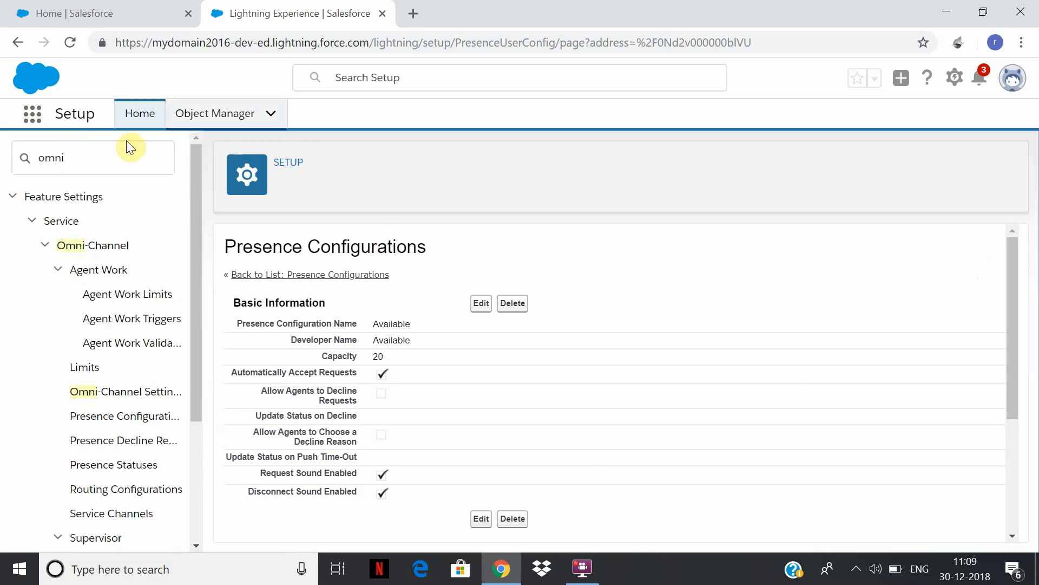
drag(109, 162, 8, 159)
text(assignme)
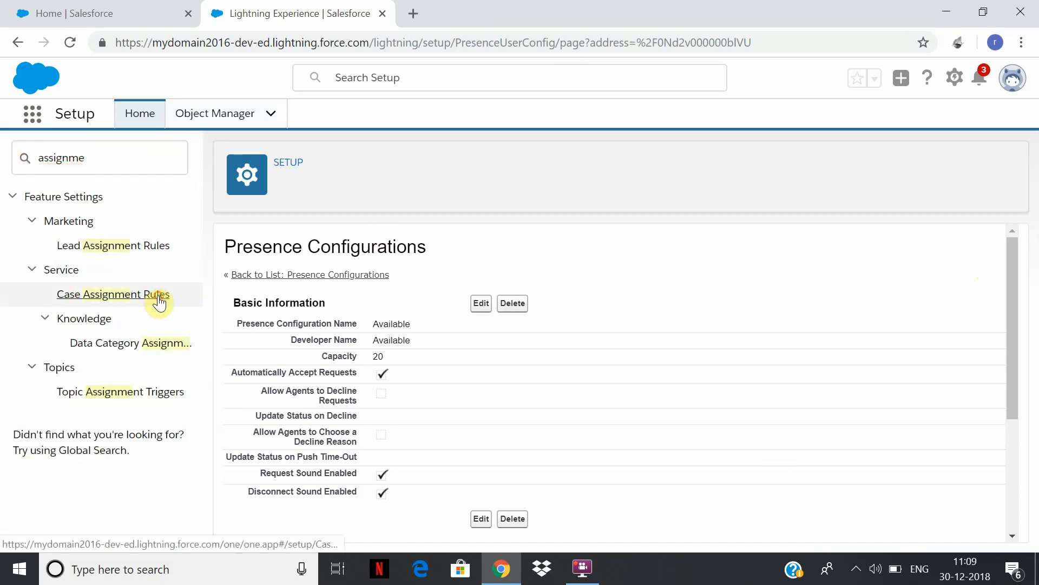
click(157, 295)
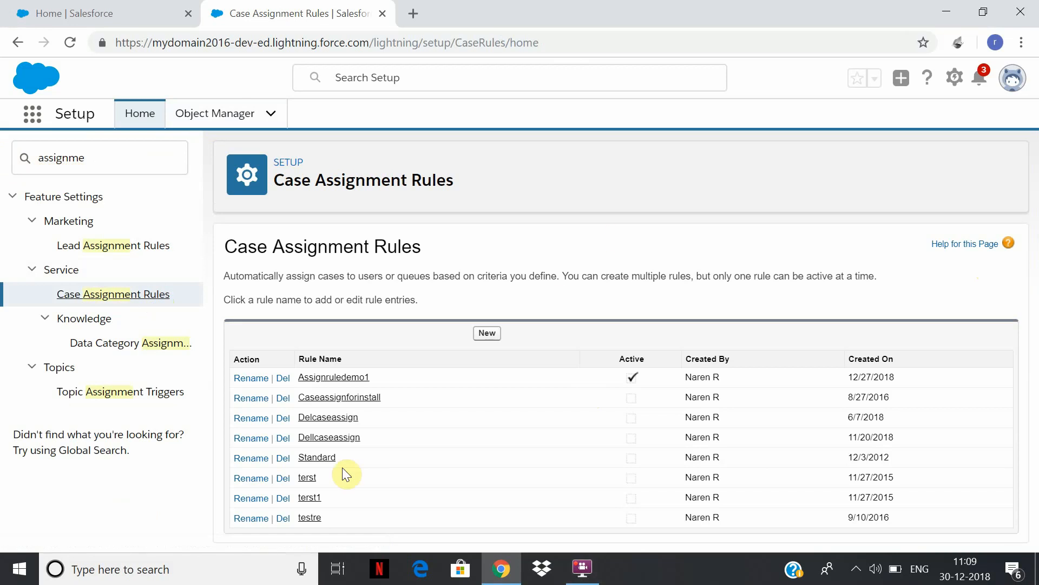
click(339, 379)
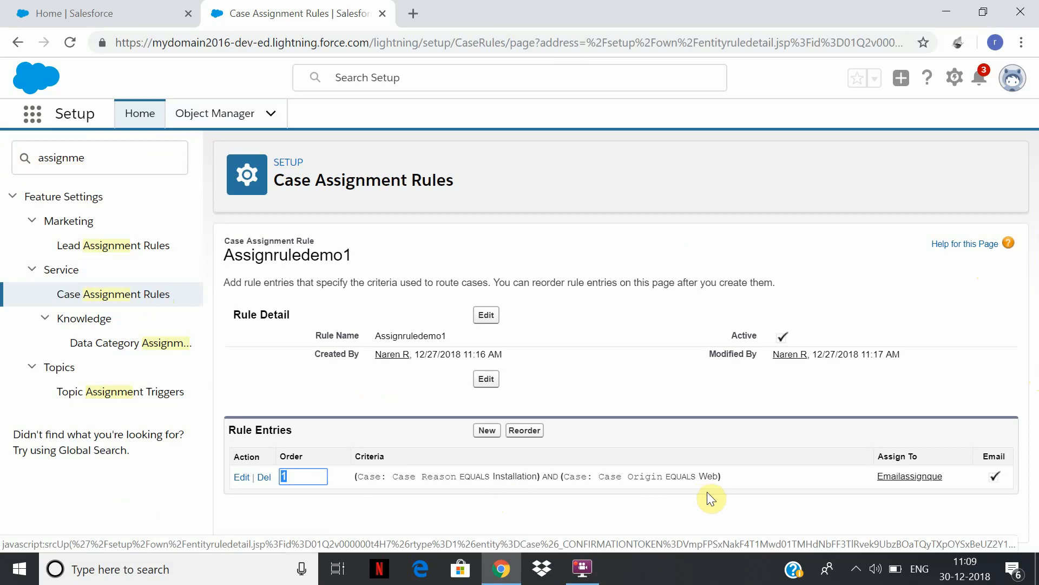
click(925, 477)
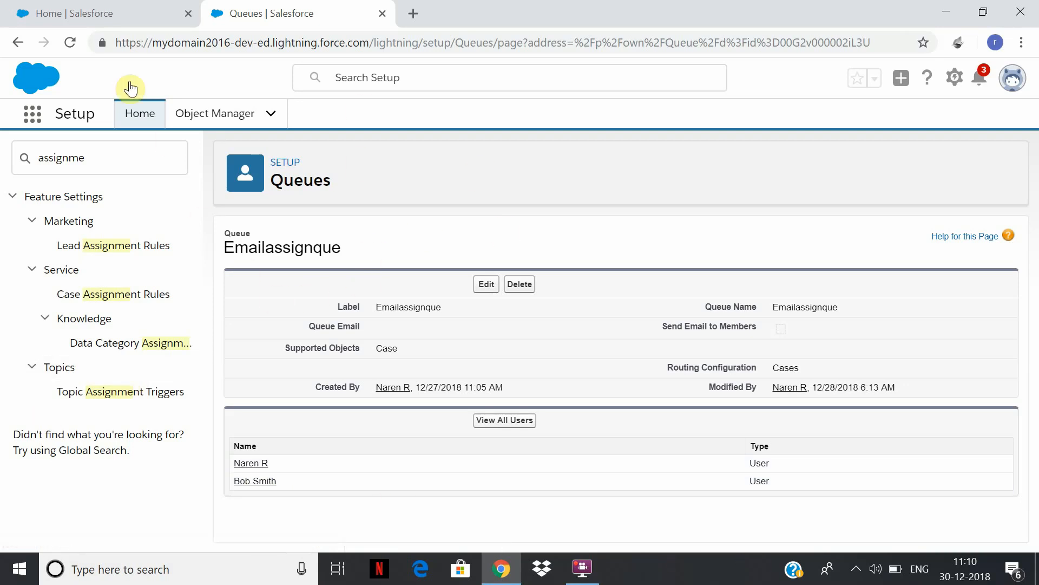
- Search Setup for "omni" and open the Omni-Channel Settings page
click(116, 161)
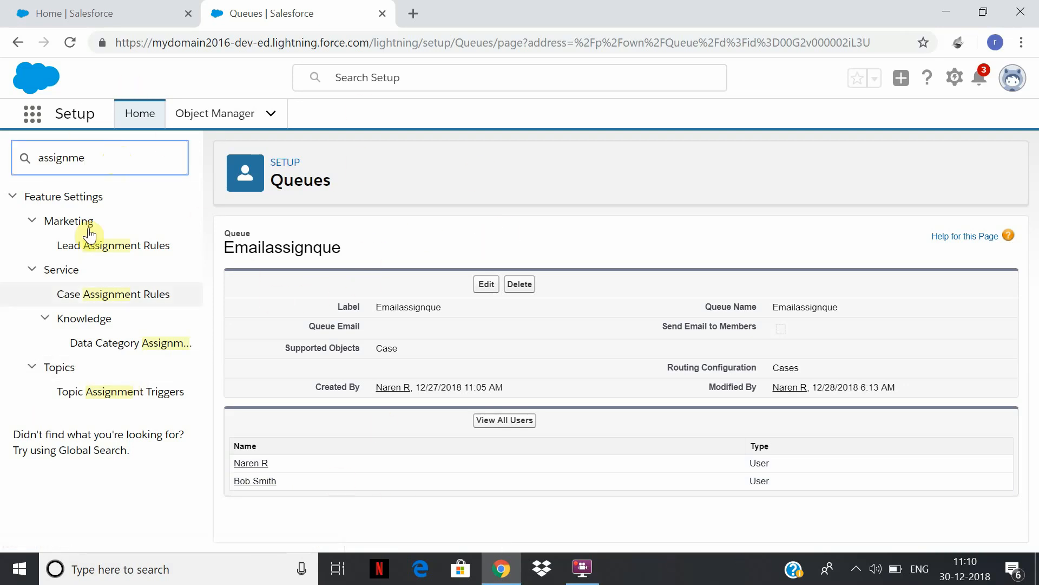
drag(94, 162, 2, 176)
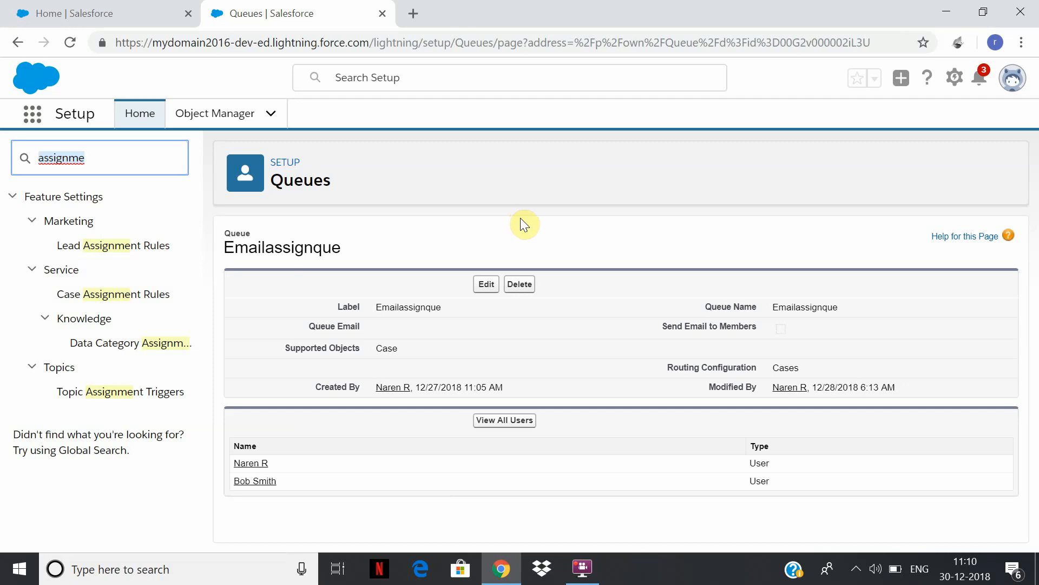
key(alt)
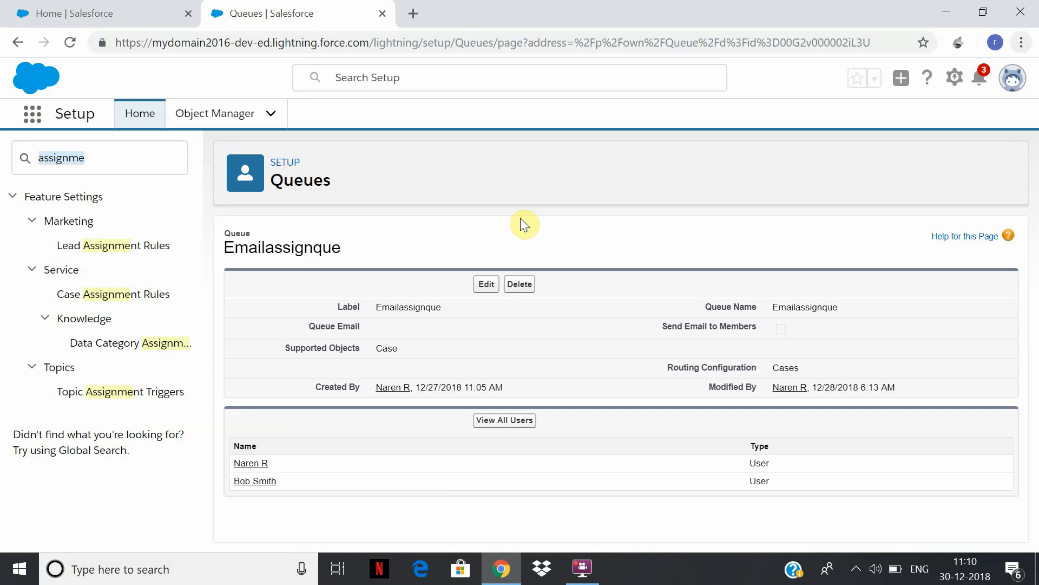
click(144, 154)
key(ctrl+a)
text(omn)
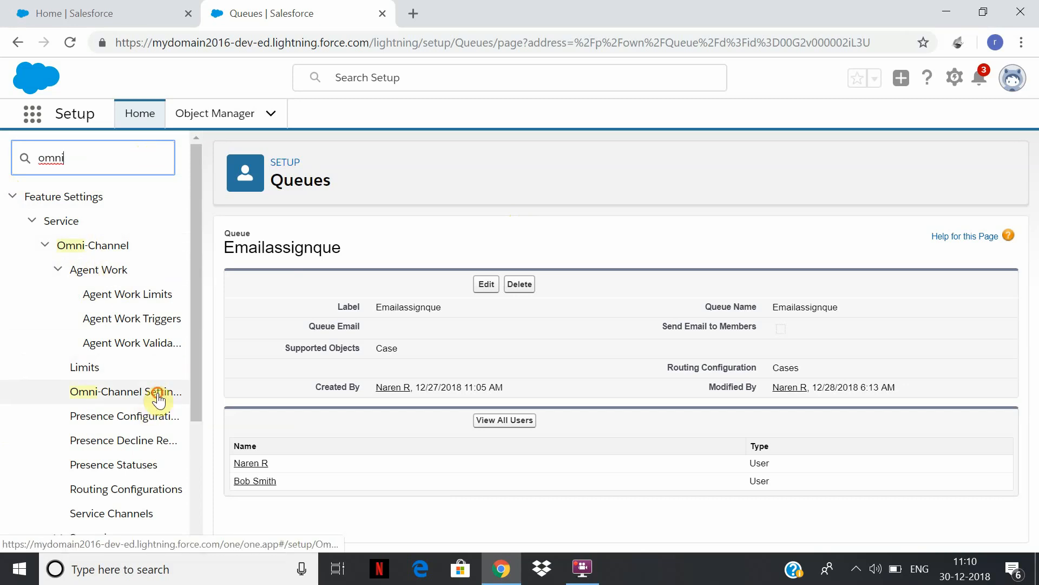
click(158, 400)
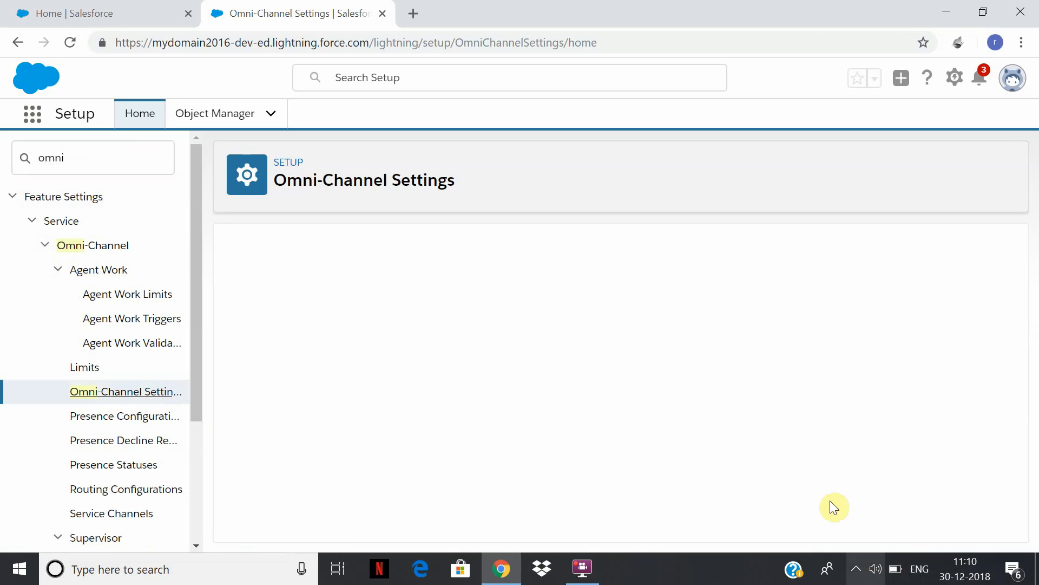
- Connect the computer to the AndroidAPr Wi-Fi network
click(856, 567)
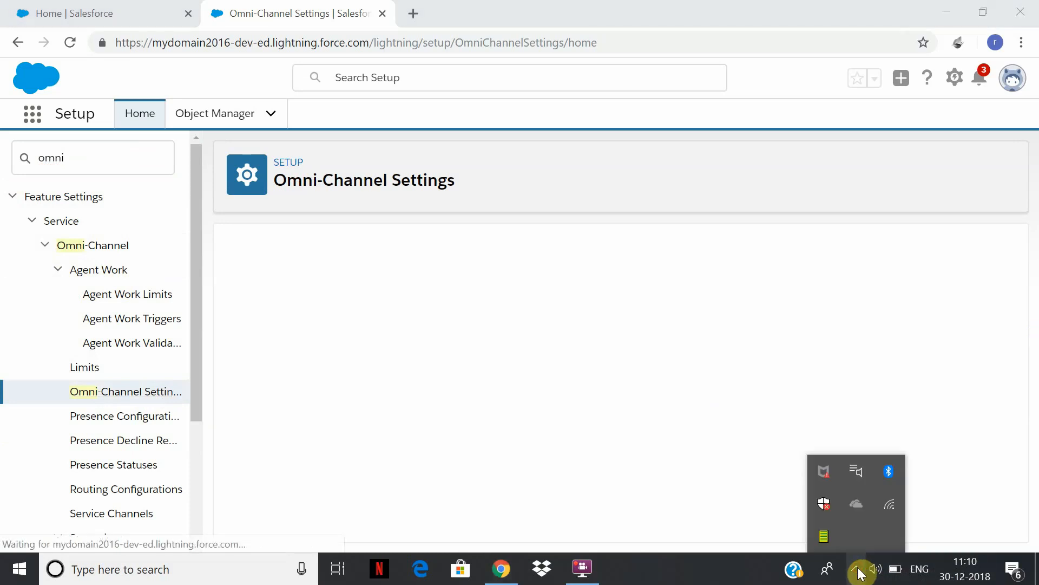
click(890, 509)
click(870, 249)
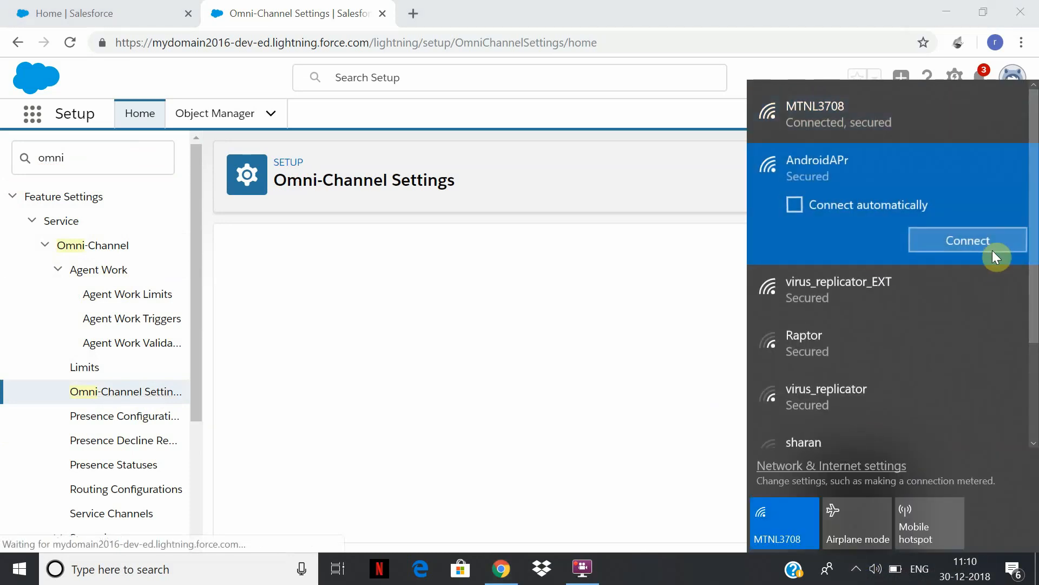
click(990, 245)
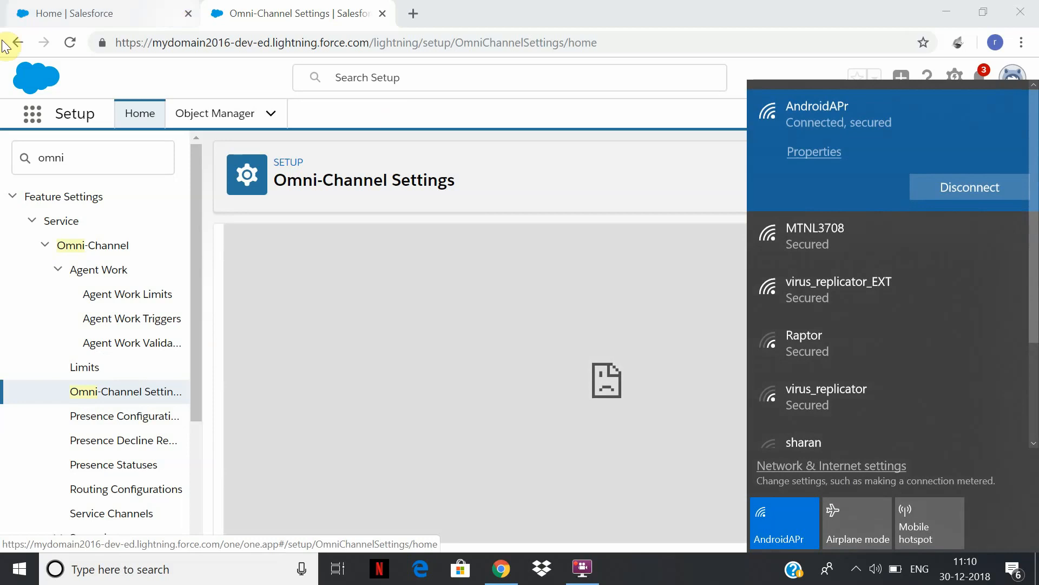
- Reload the Omni-Channel Settings page and save the settings with Enable Omni-Channel selected
click(72, 45)
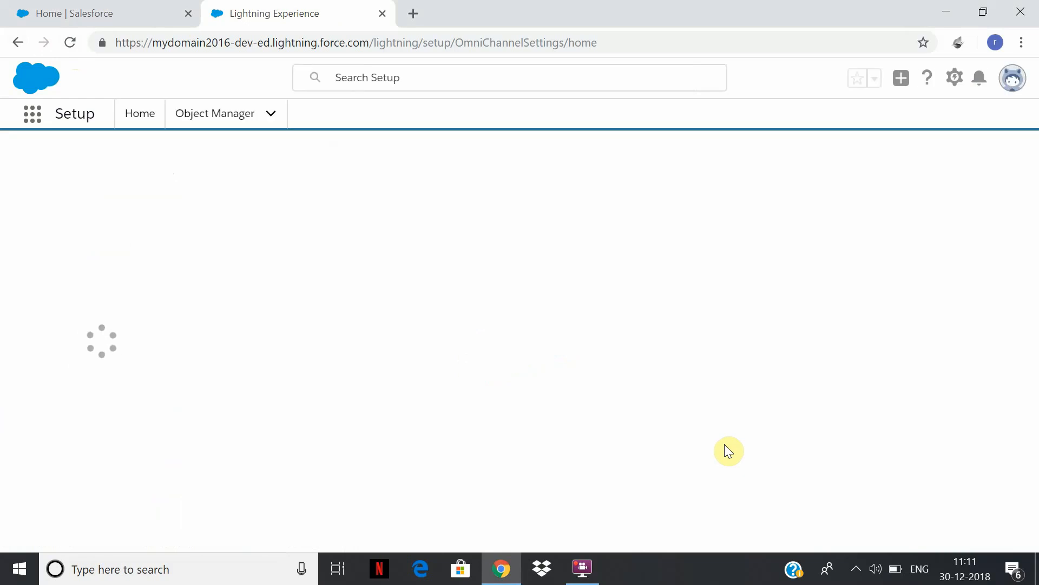
click(585, 569)
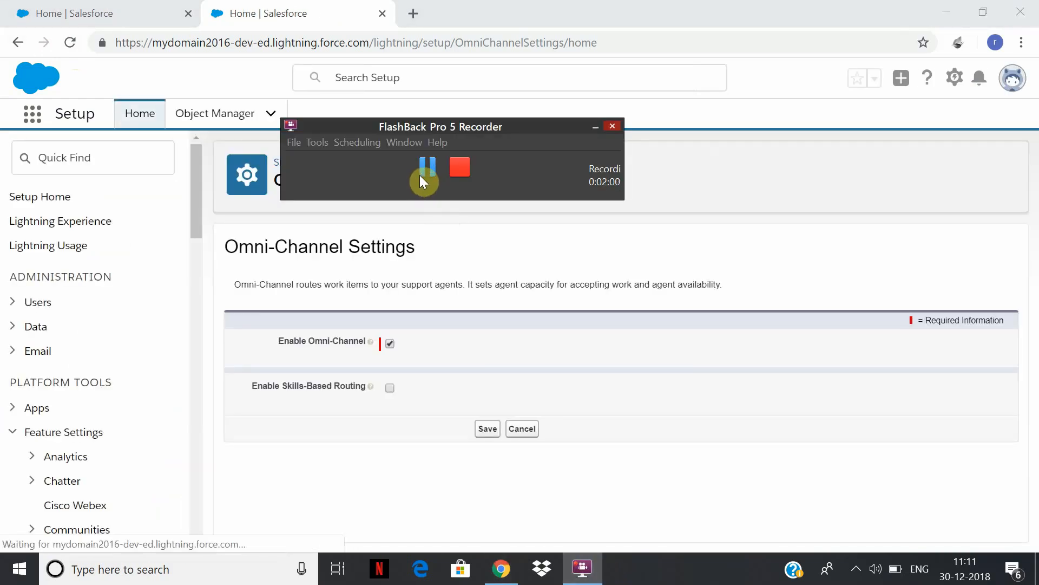
click(487, 429)
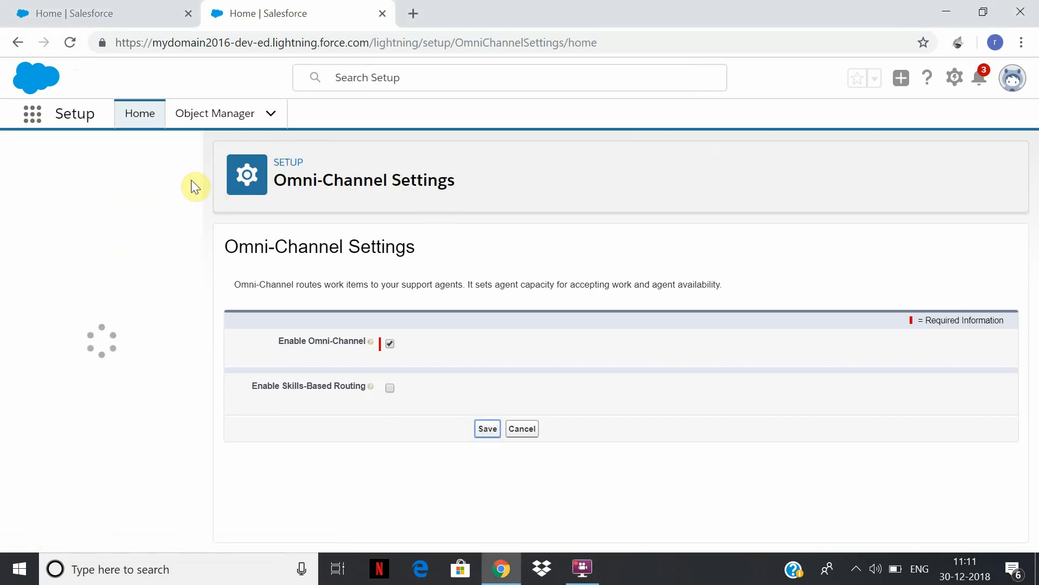
- Open the Service Channels page in the Omni-Channel section of Setup
drag(191, 179, 191, 344)
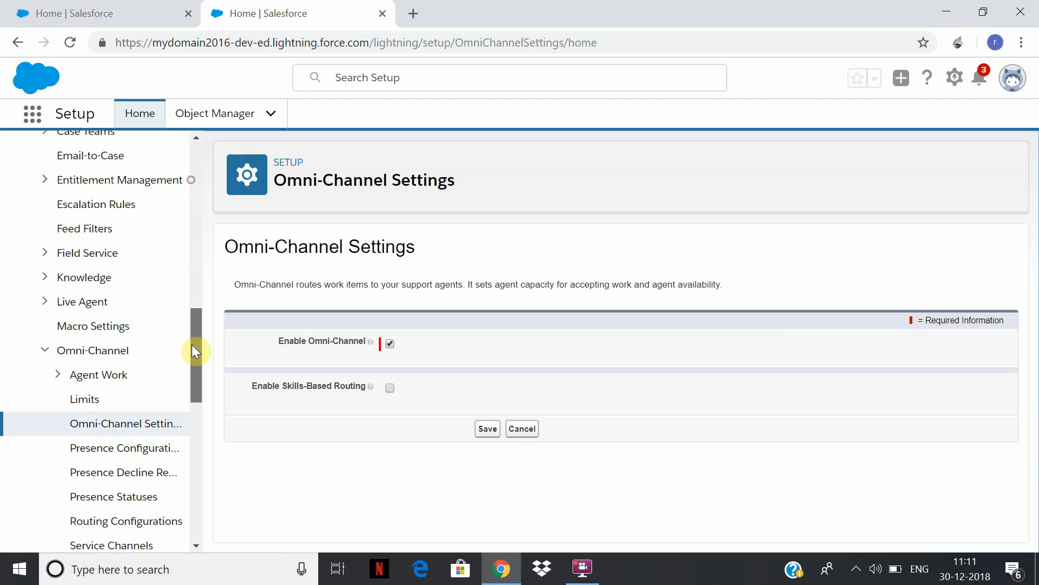
scroll(146, 363, down, 2)
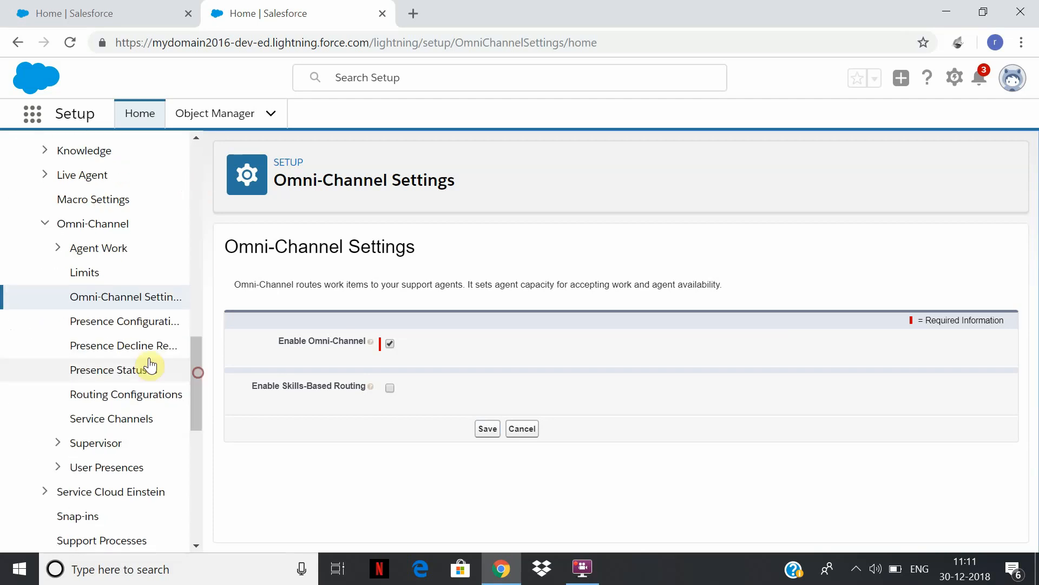
click(136, 425)
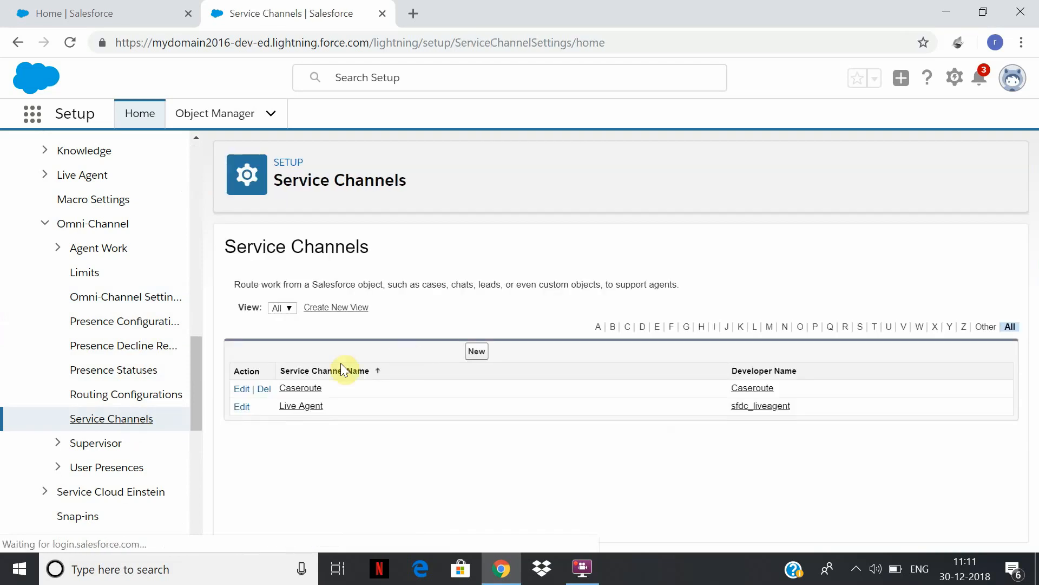
- Try to create a service channel named Onlinecaseomni, with the matching developer name, for the Case object
click(481, 359)
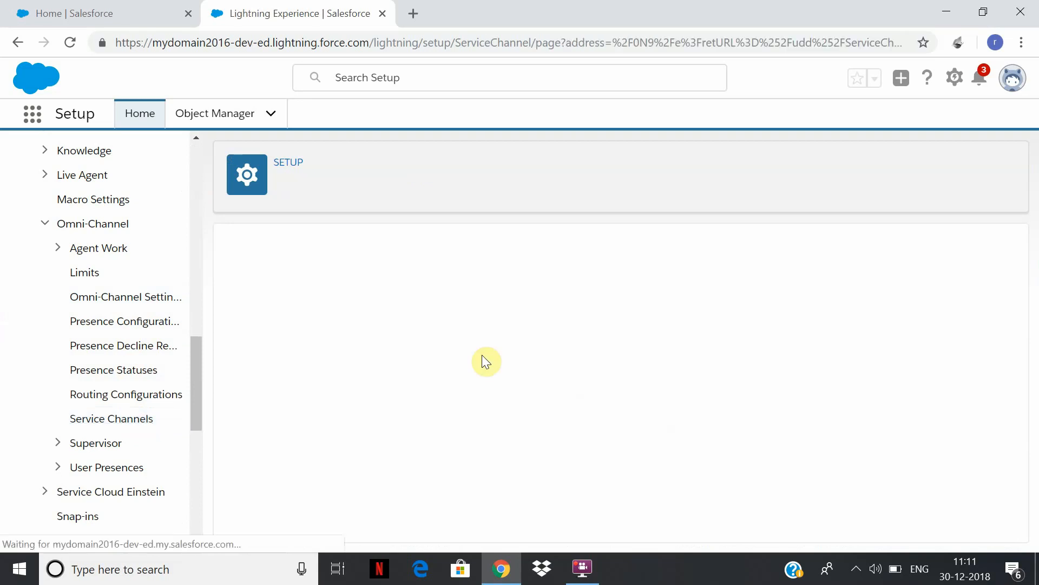
text(C)
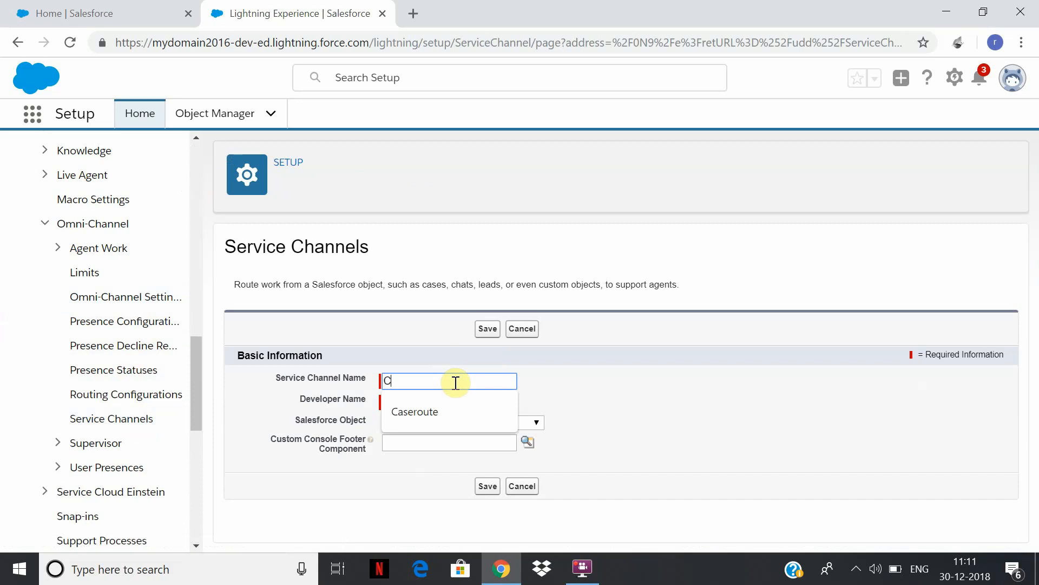
key(BackSpace)
text(Onlinecase)
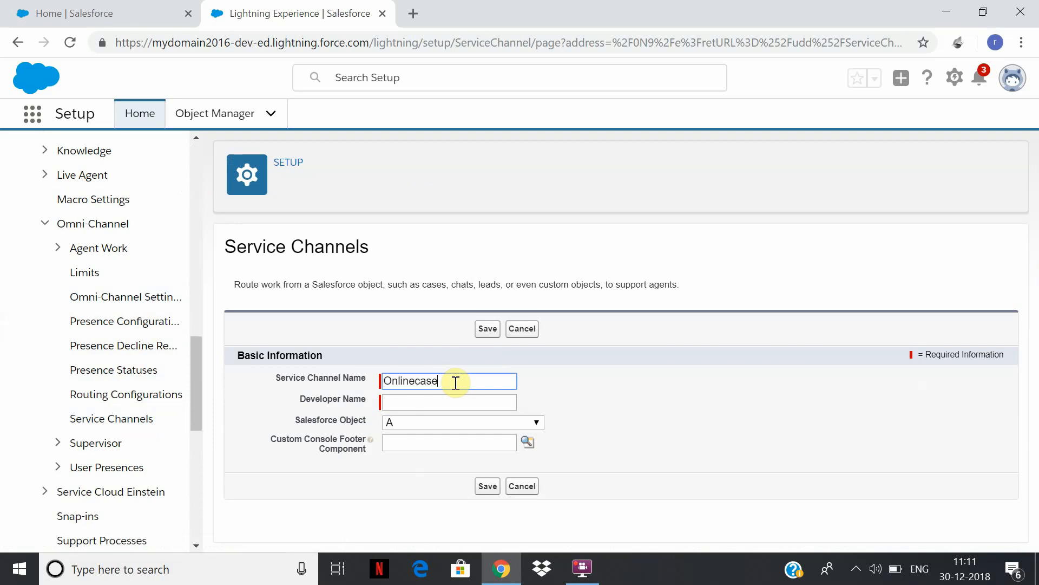
text(omni)
click(439, 401)
click(408, 421)
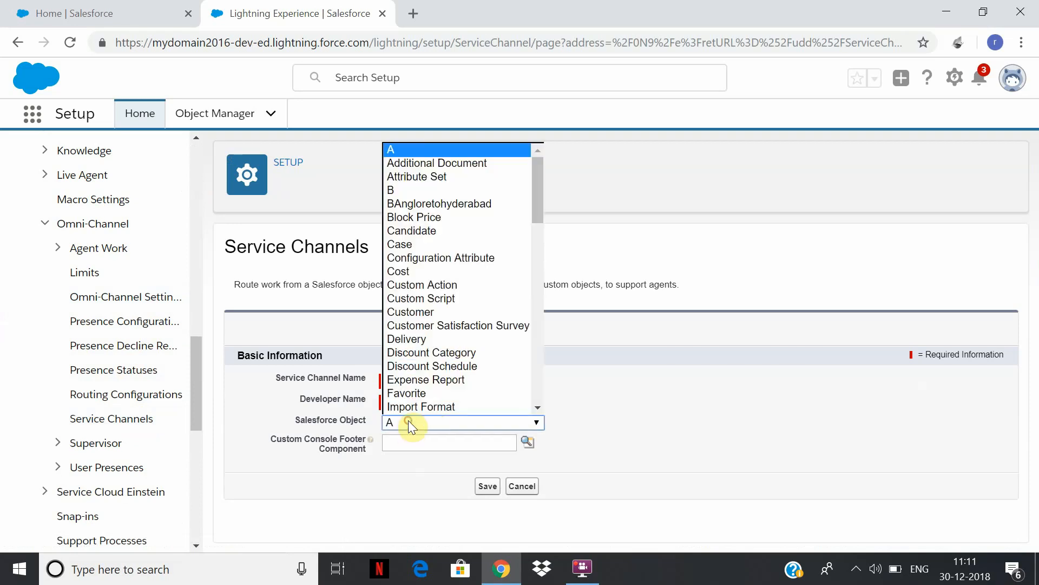
click(437, 248)
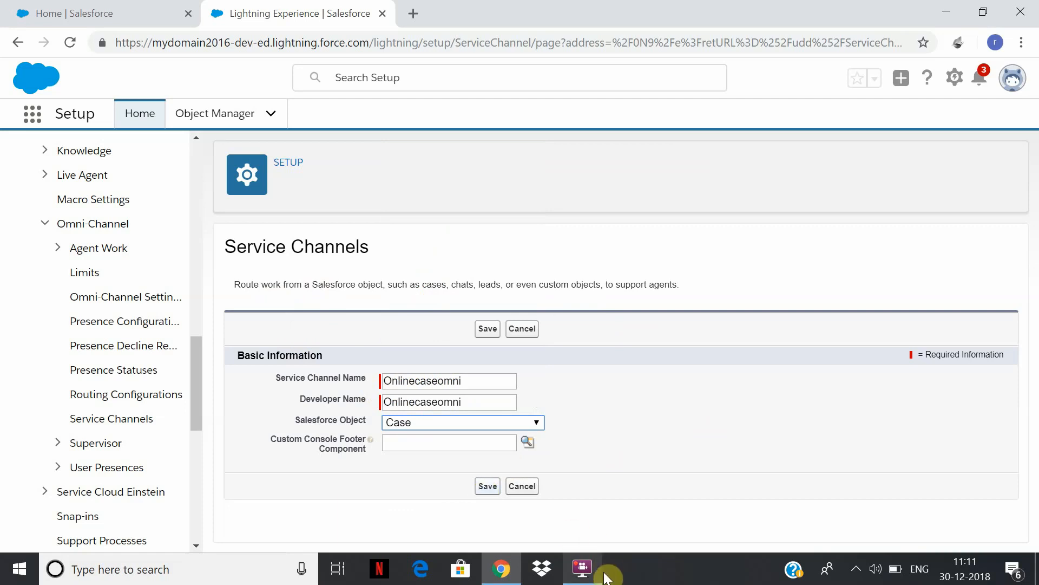
click(489, 487)
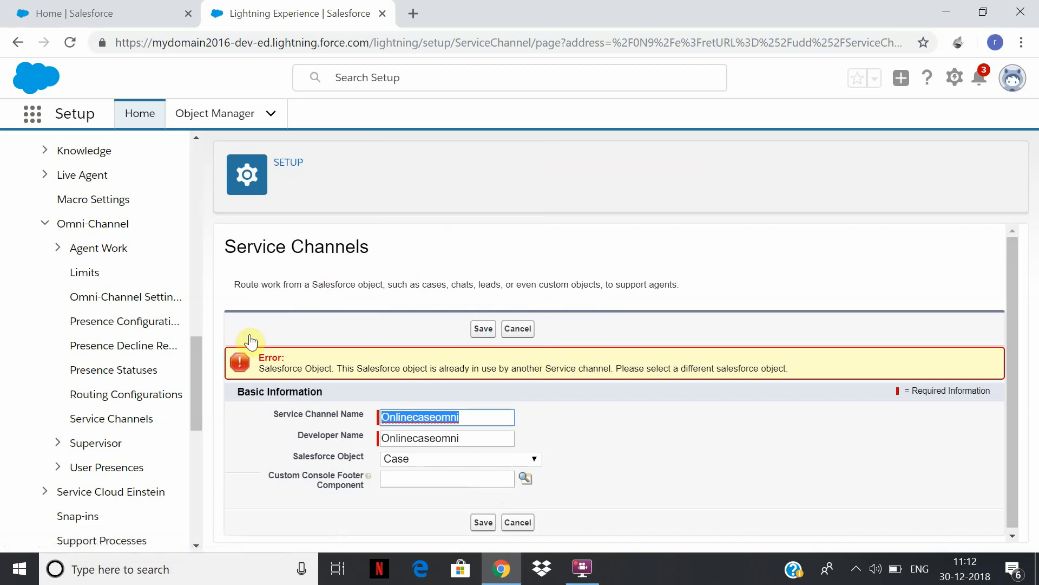
- Try to delete the existing Caseroute service channel and accept the deletion prompt
click(136, 421)
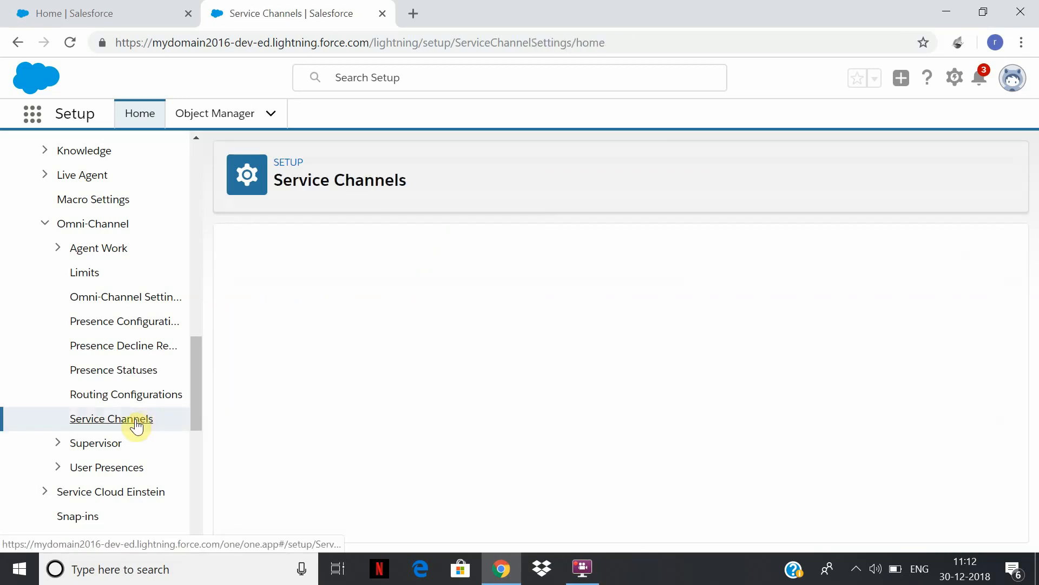
click(263, 389)
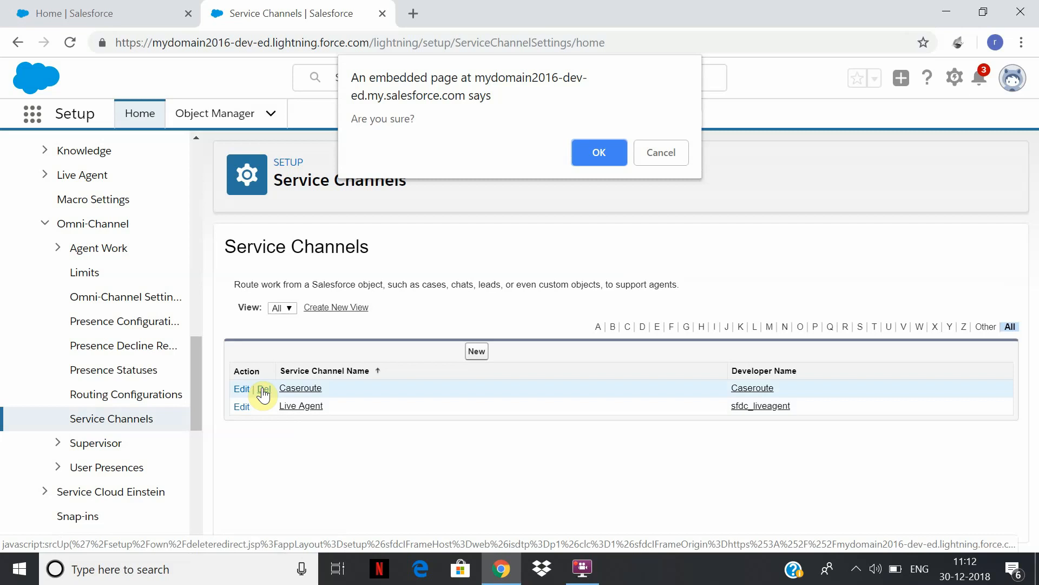
click(598, 152)
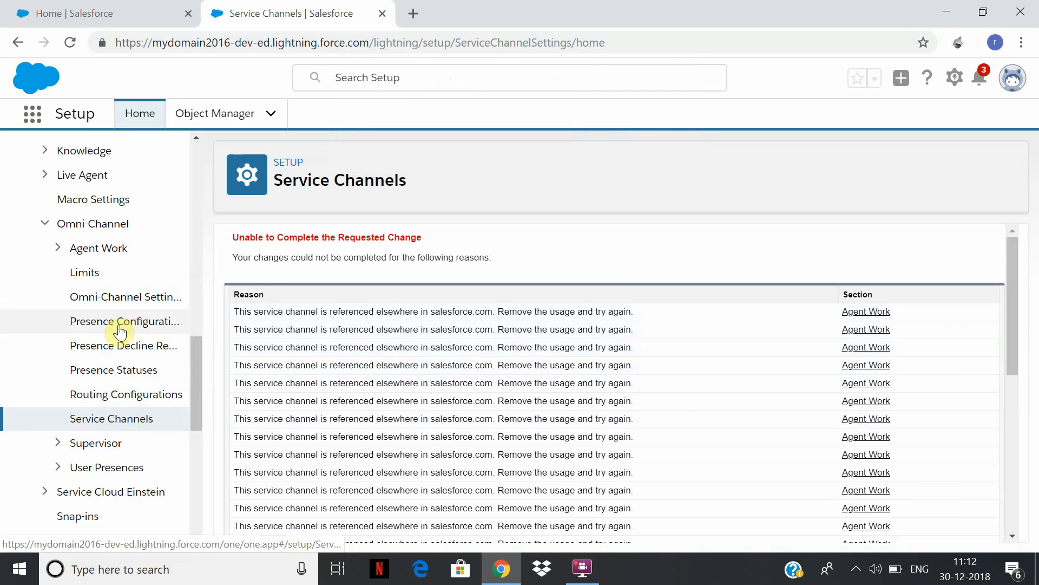
- Open the Routing Configurations page and duplicate it in a second browser tab
click(140, 395)
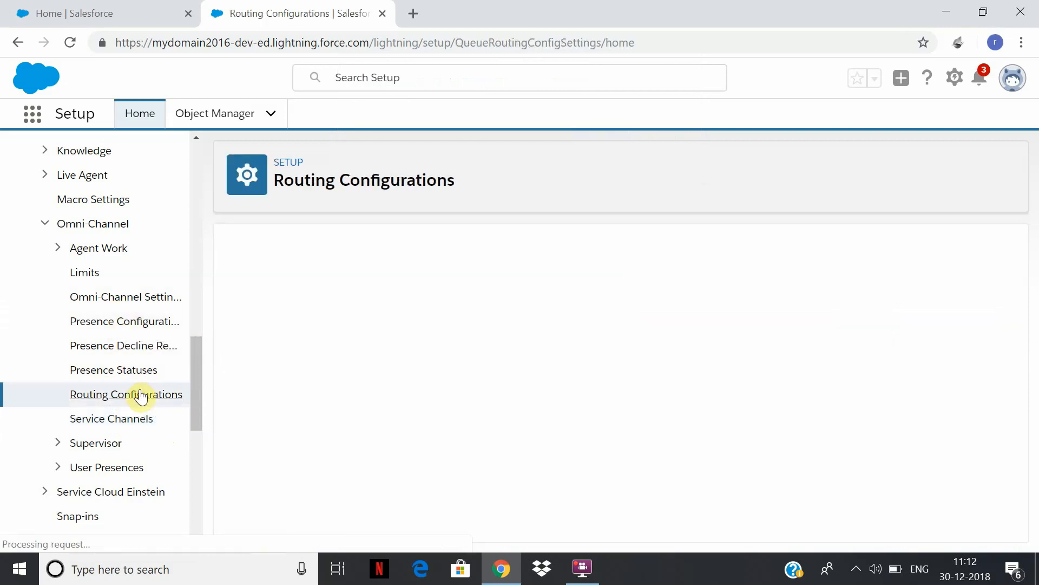
right_click(279, 17)
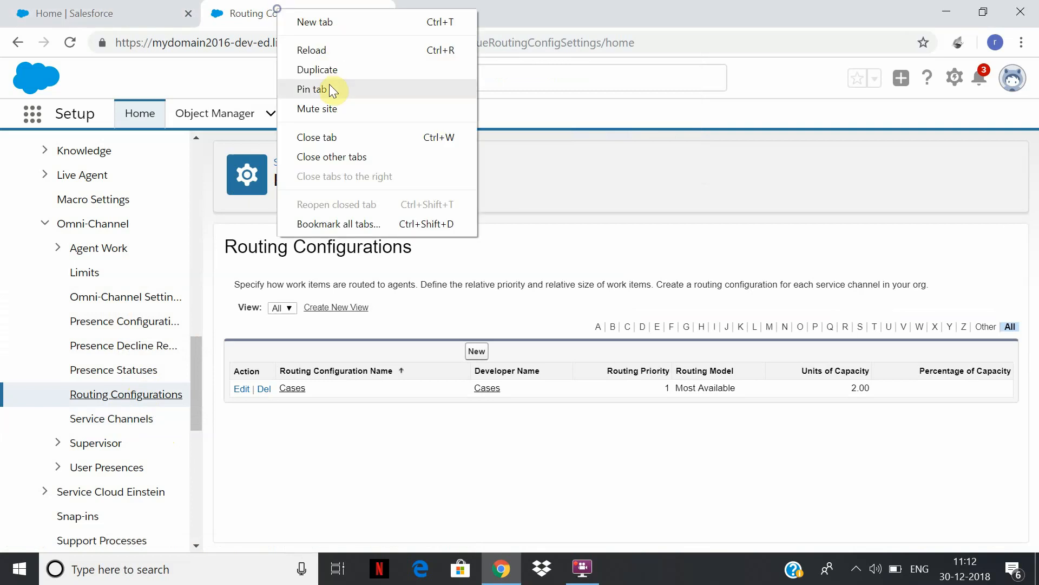
click(331, 73)
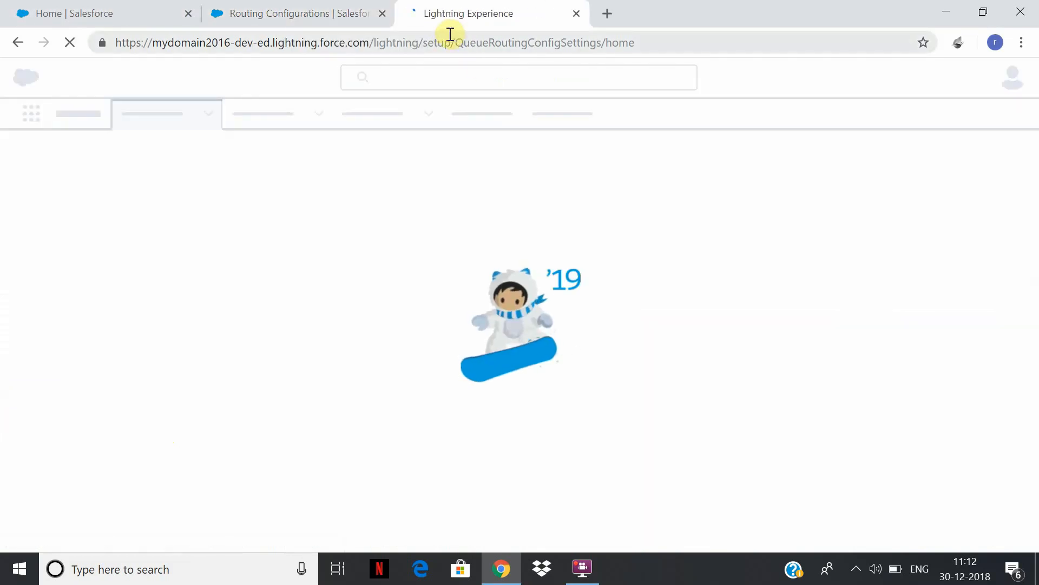
click(290, 12)
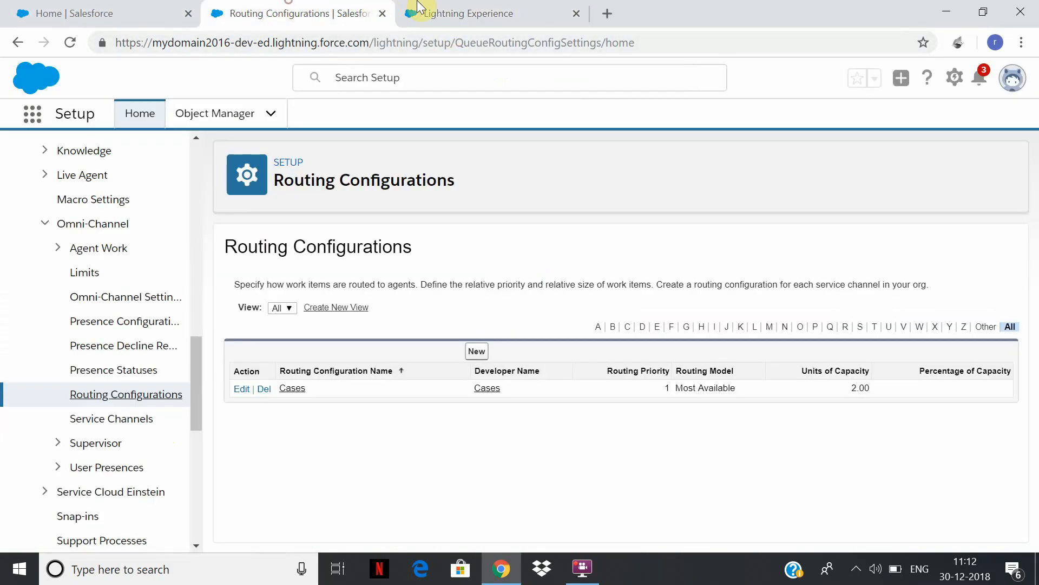
click(483, 7)
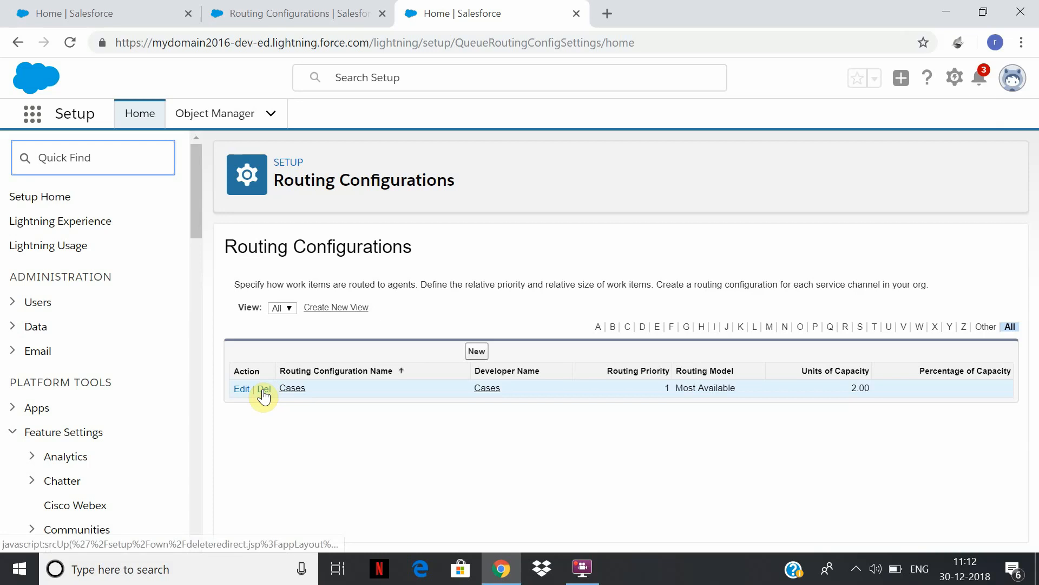
- Find Queues in Setup and open the Emailassignque queue's details
click(137, 164)
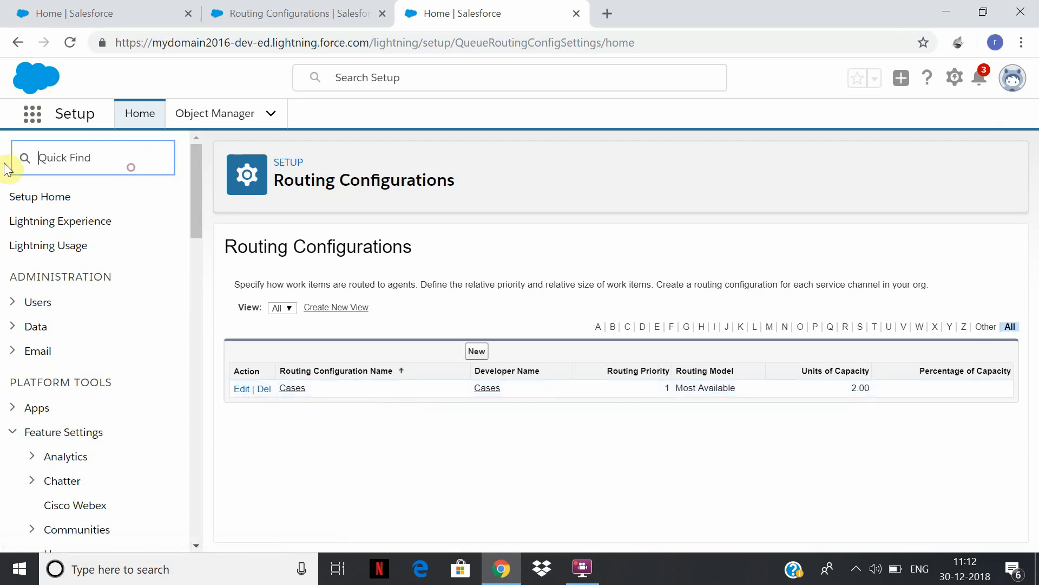
text(queue)
click(74, 226)
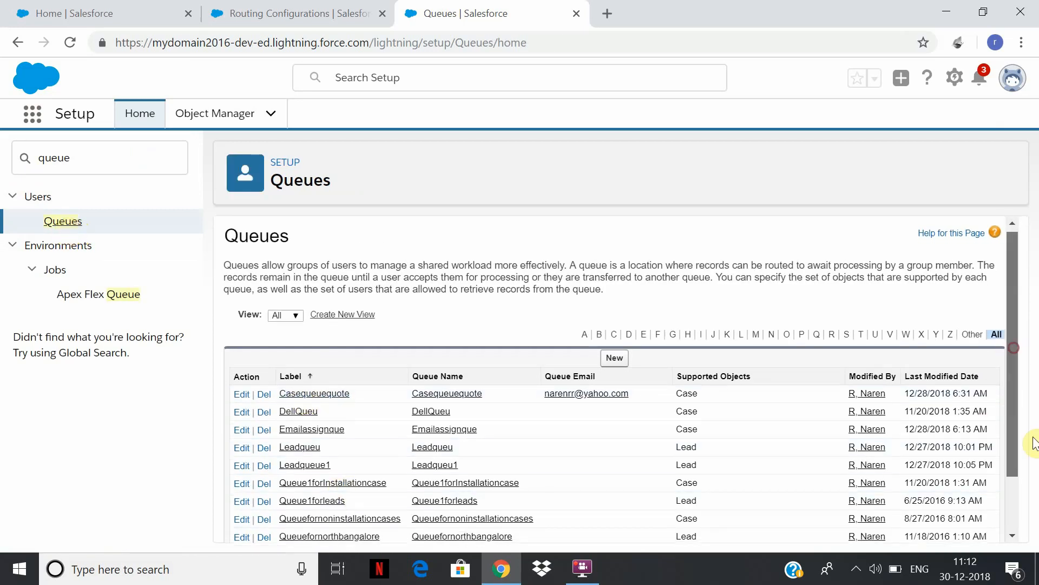
scroll(1007, 433, down, 2)
click(315, 360)
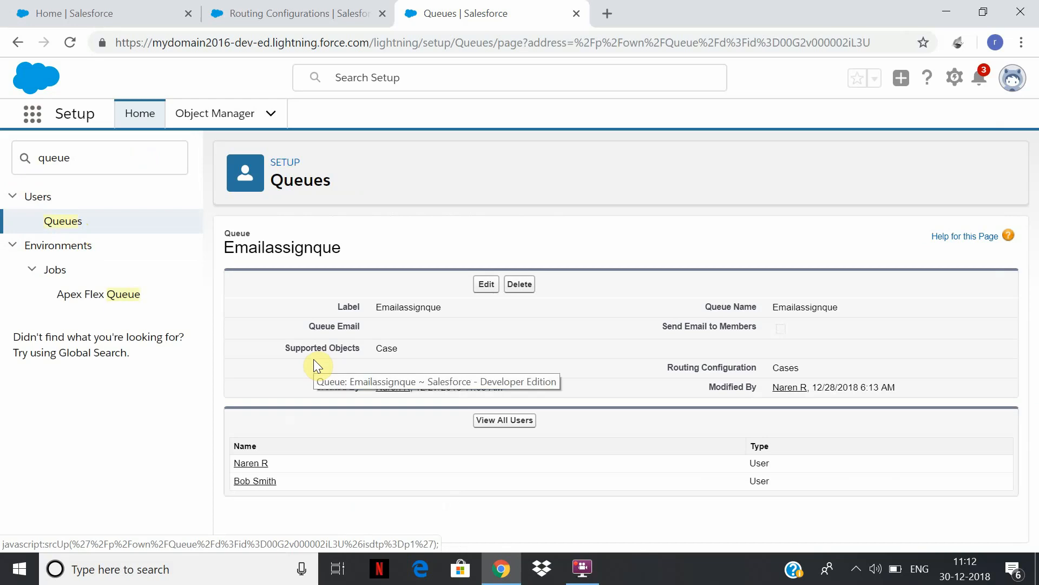
- Clear the routing configuration from the Emailassignque queue and save the queue
click(485, 286)
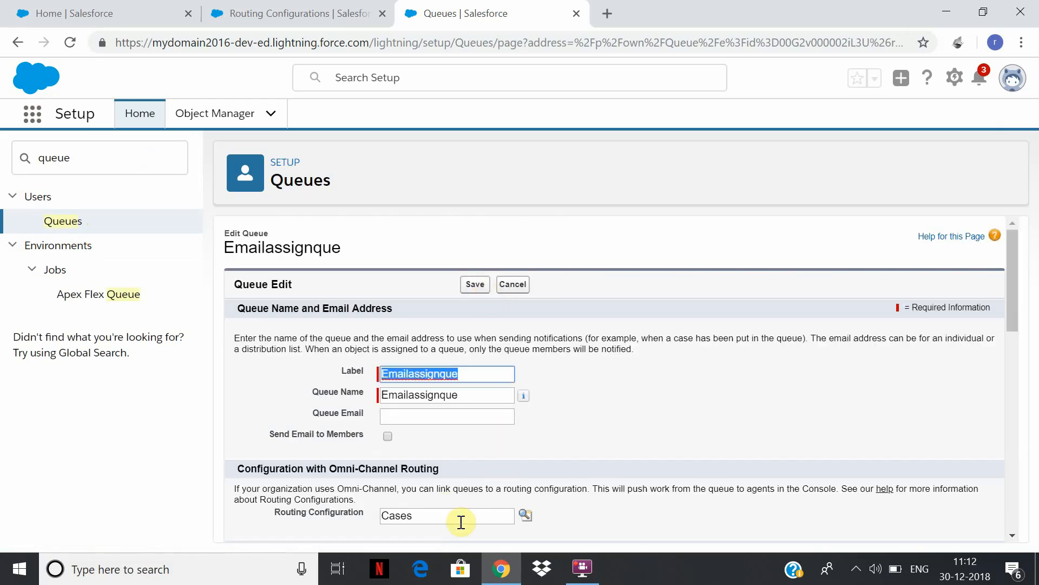
click(461, 522)
key(BackSpace)
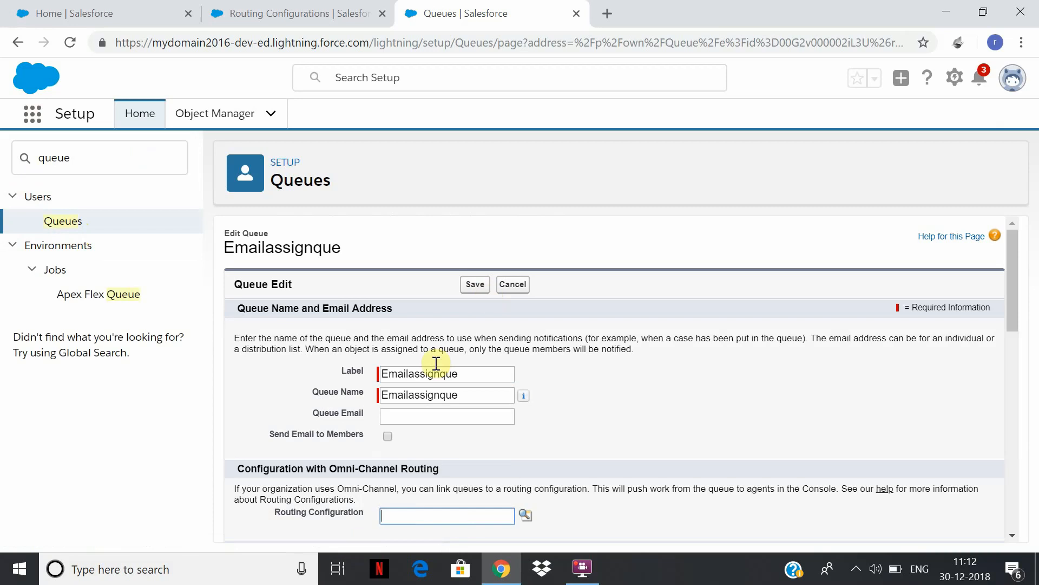
click(479, 287)
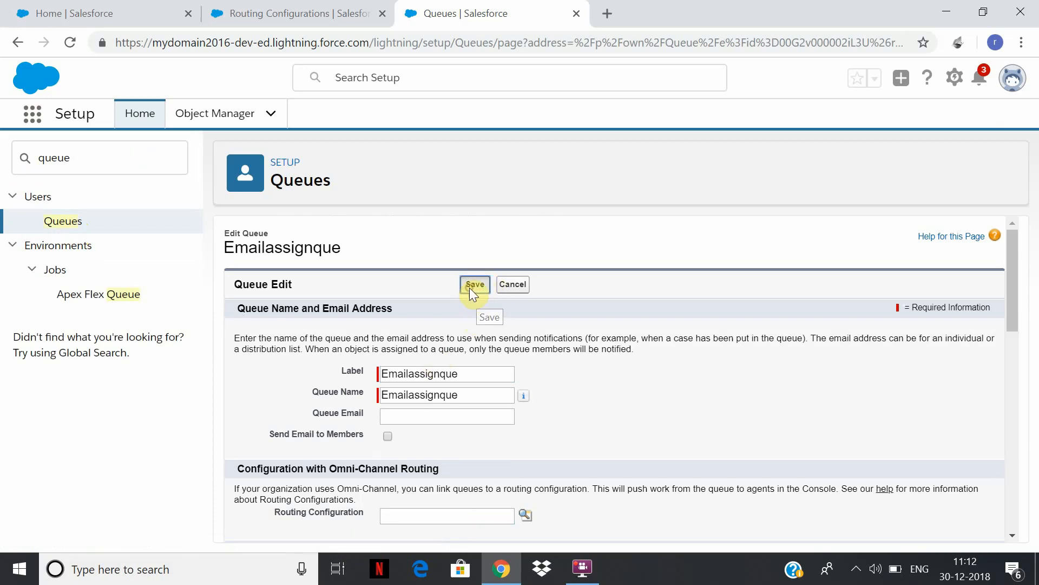
click(470, 292)
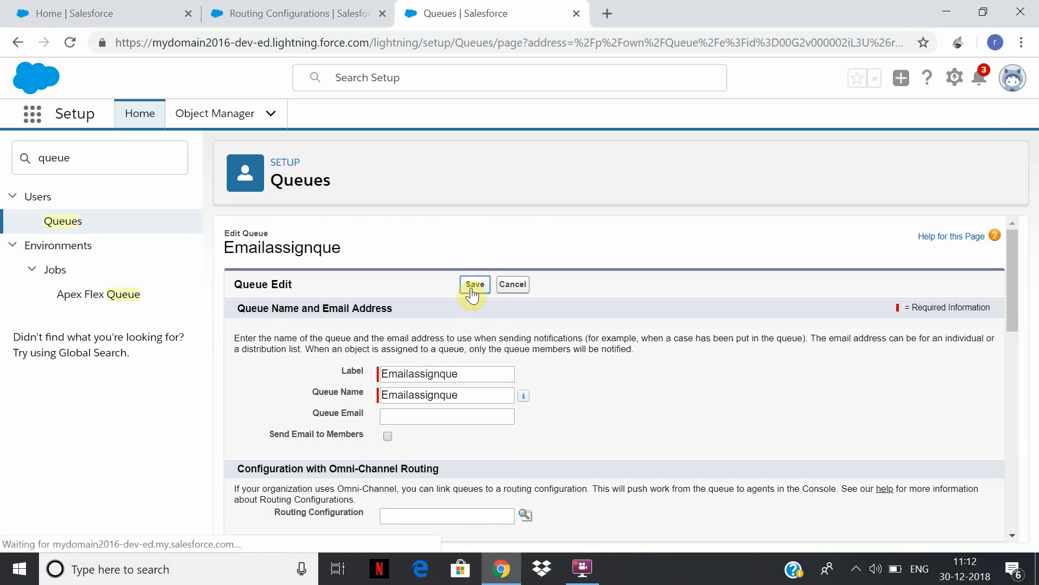
- Try to delete the Cases routing configuration, accepting the deletion prompt, and return to the Routing Configurations list
click(321, 12)
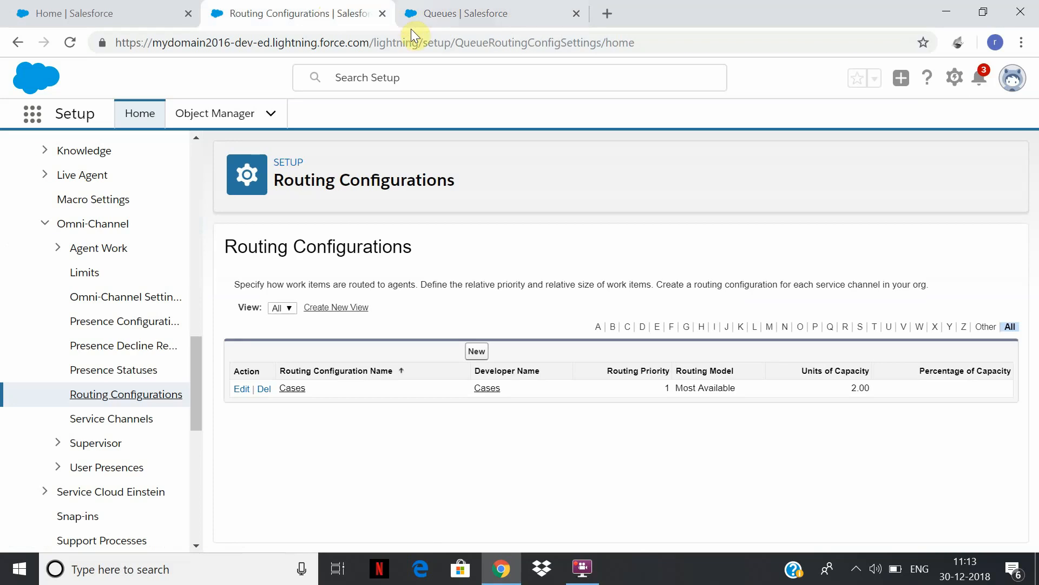
click(264, 389)
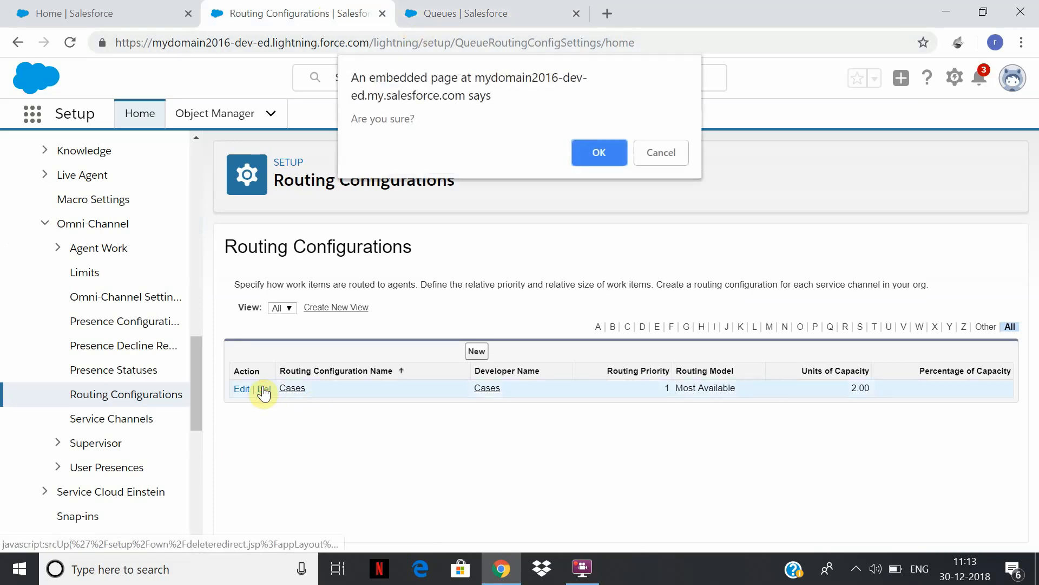
click(605, 154)
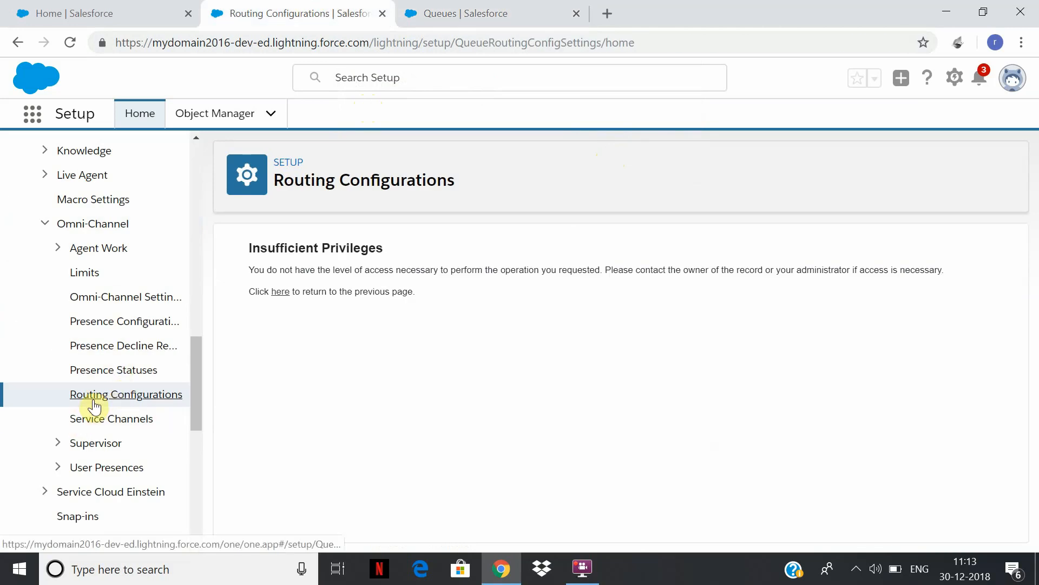
click(88, 373)
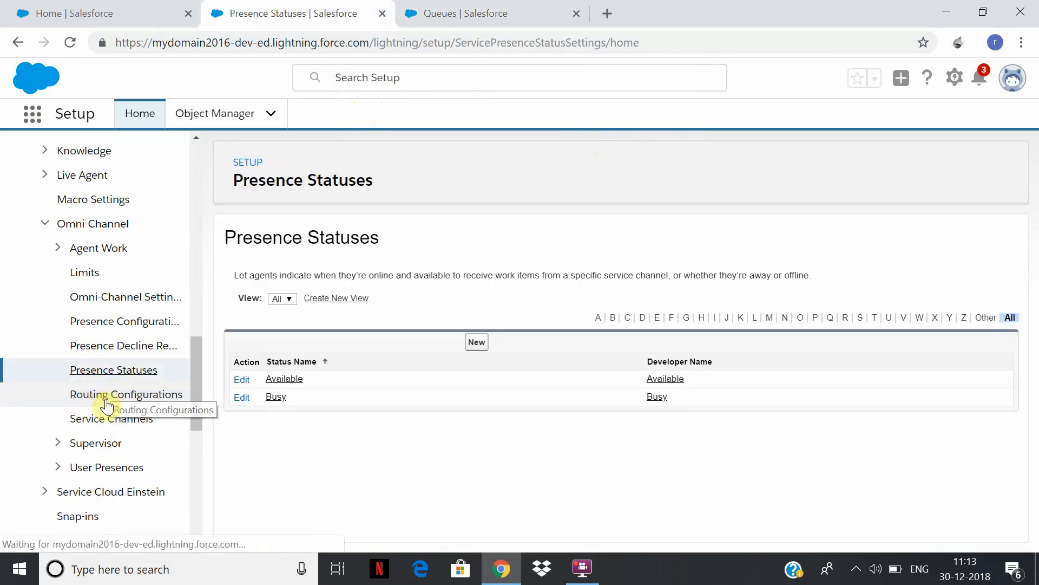
click(105, 401)
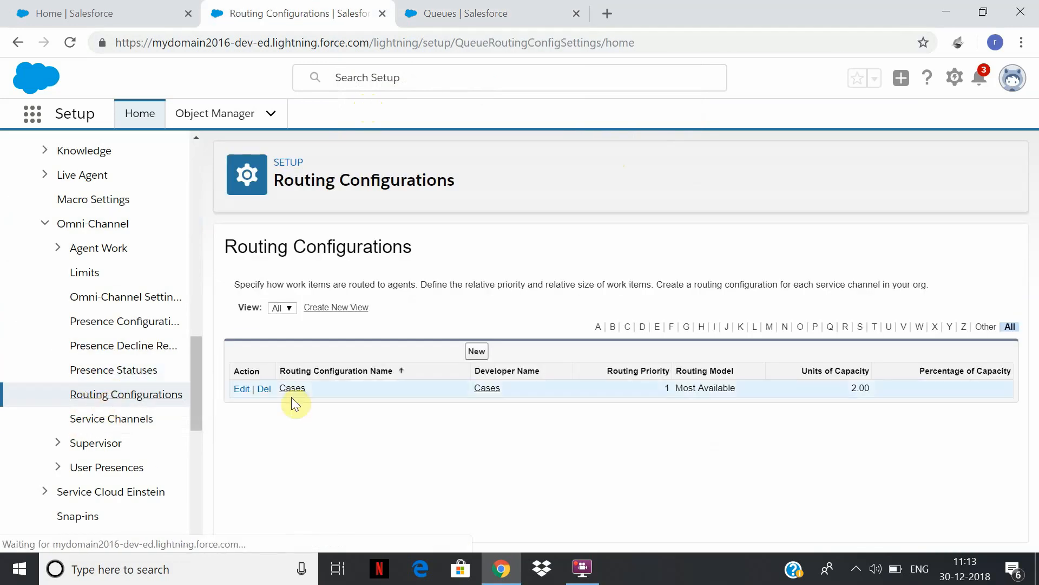
- Open the Cases routing configuration for editing to review its settings, and leave it without saving
click(240, 391)
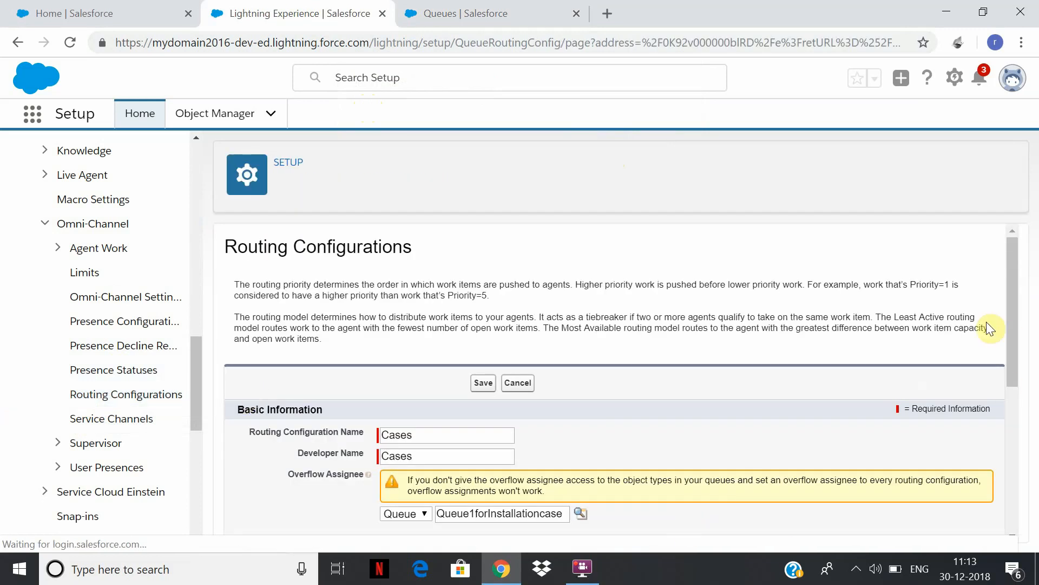
mouse_move(1008, 306)
mouse_down()
mouse_move(1013, 474)
mouse_move(1002, 301)
mouse_up()
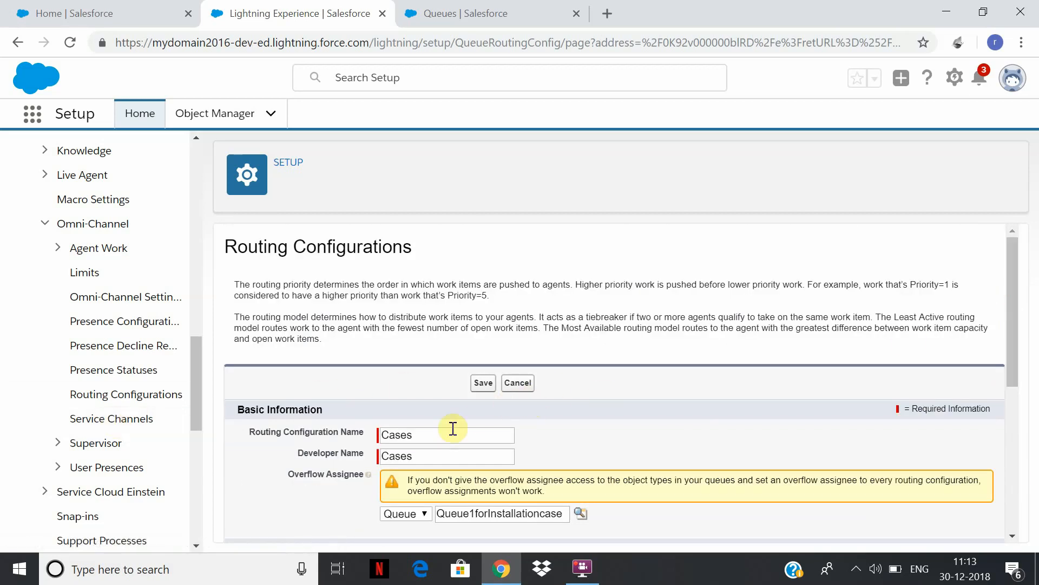
drag(1010, 327, 1028, 352)
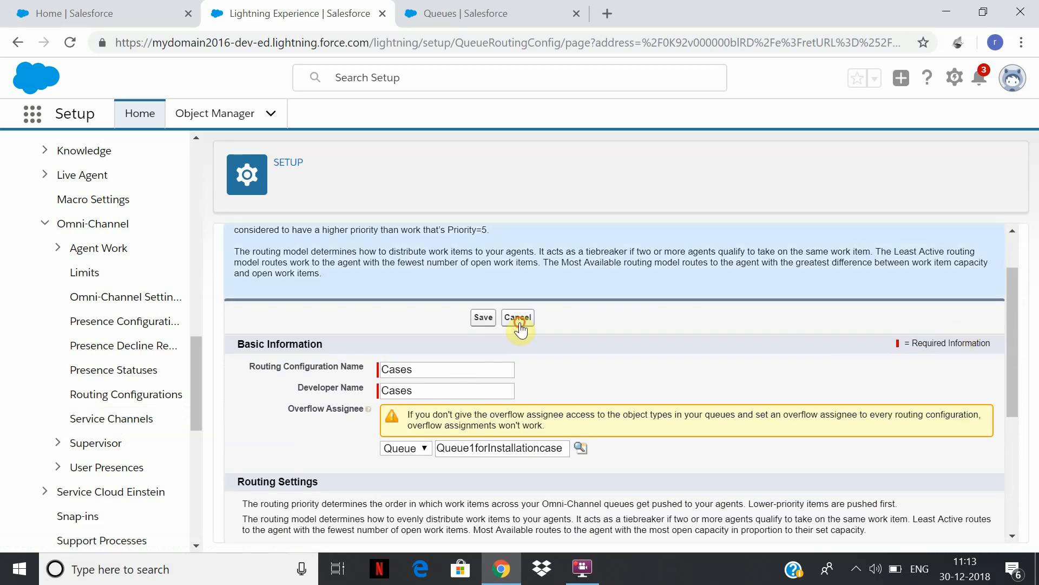
click(519, 319)
click(583, 567)
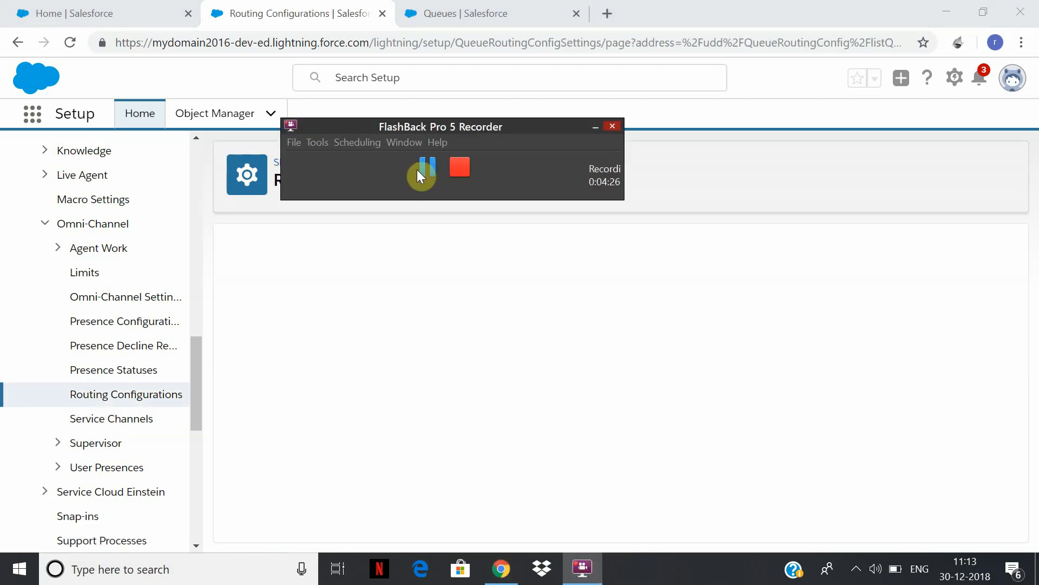
click(427, 165)
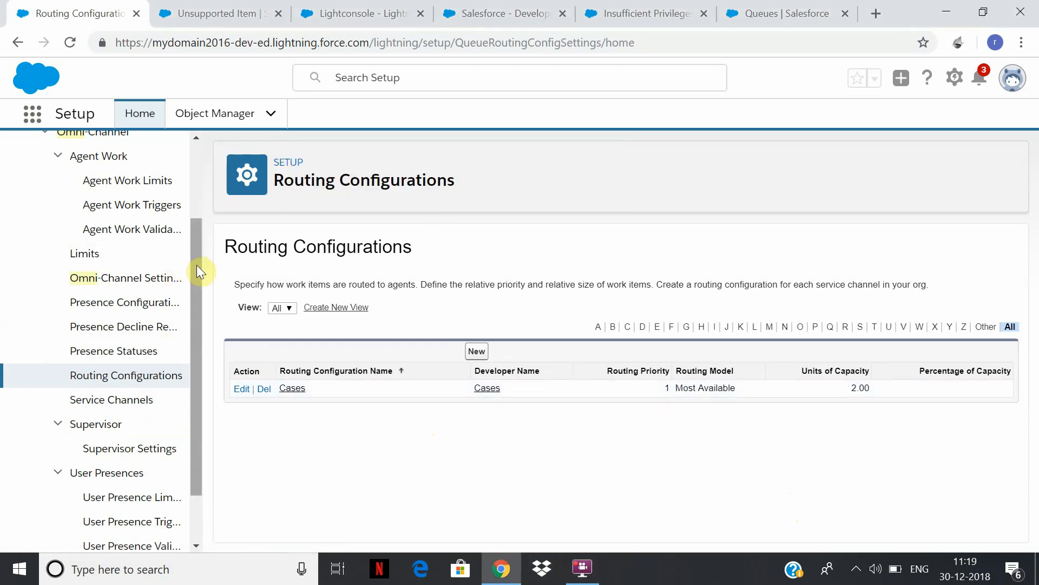
- Open the Service Channels page in the Omni-Channel section of Setup
scroll(196, 271, down, 1)
click(132, 385)
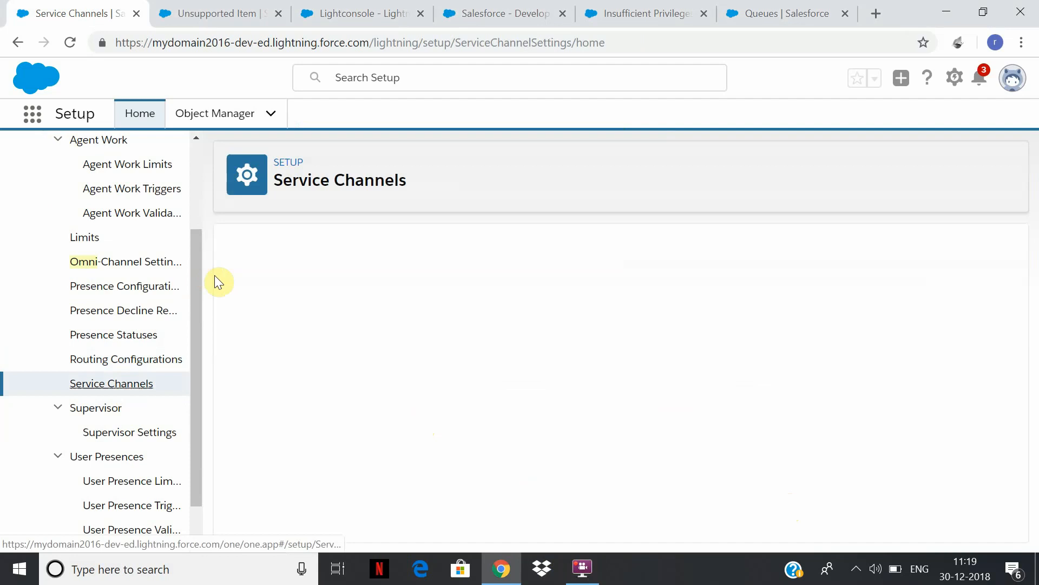
drag(204, 262, 202, 212)
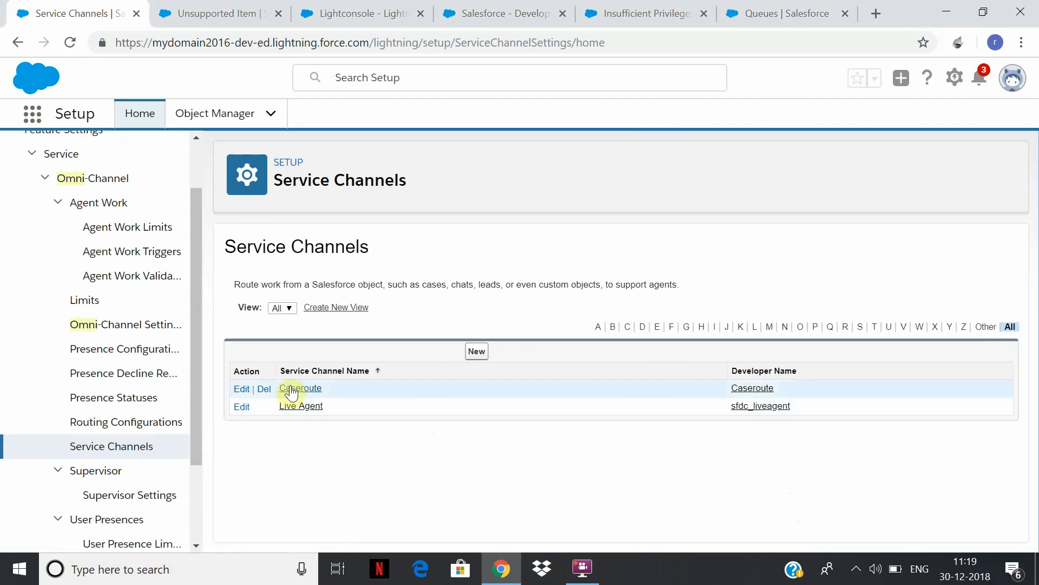
- Try to create a service channel named Caseroute, with developer name Caseroute, for the Case object, and return to the Service Channels list
click(478, 352)
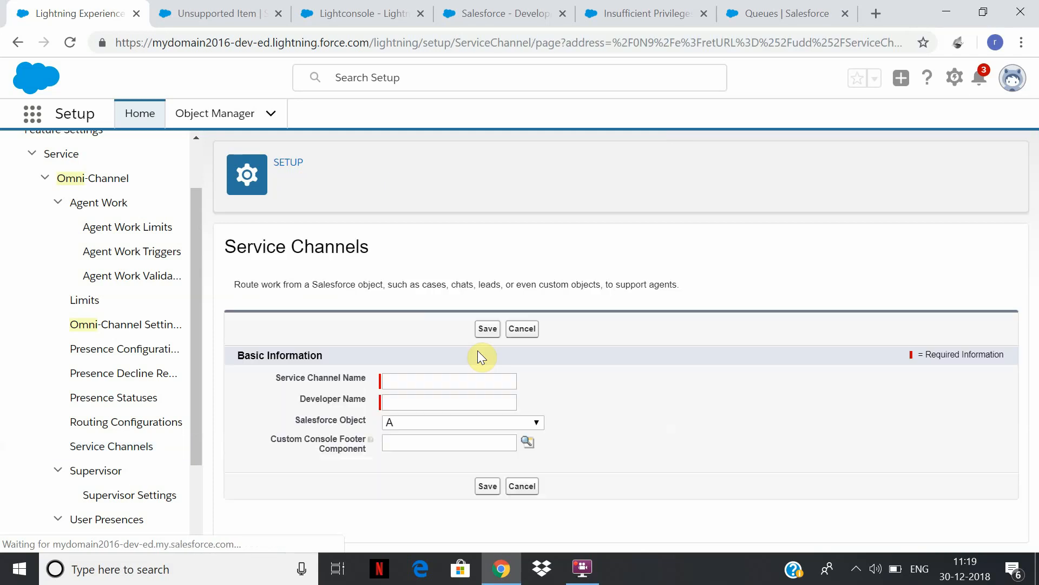
click(462, 382)
text(Case)
click(450, 405)
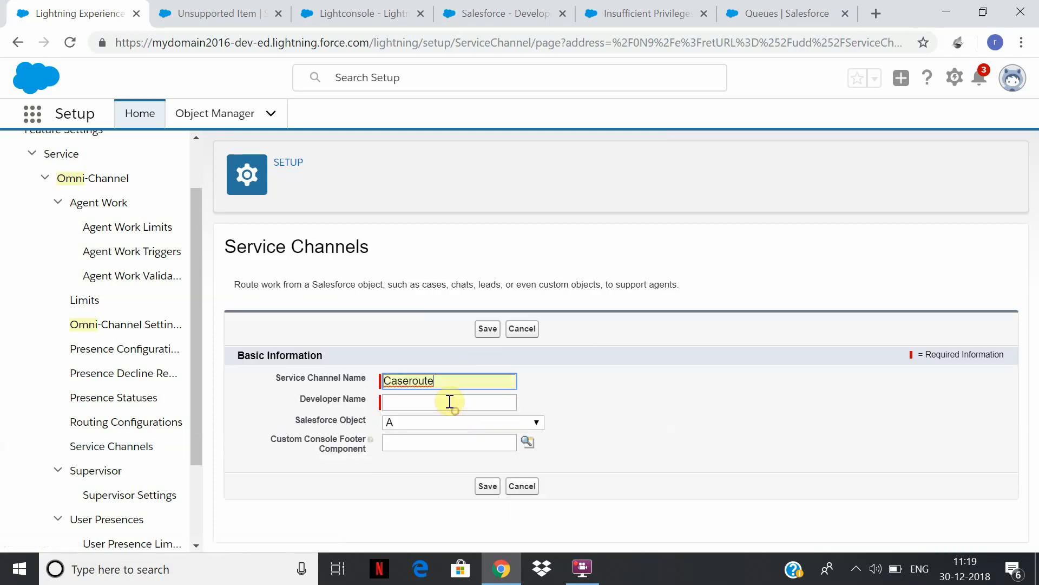
click(450, 402)
text(c)
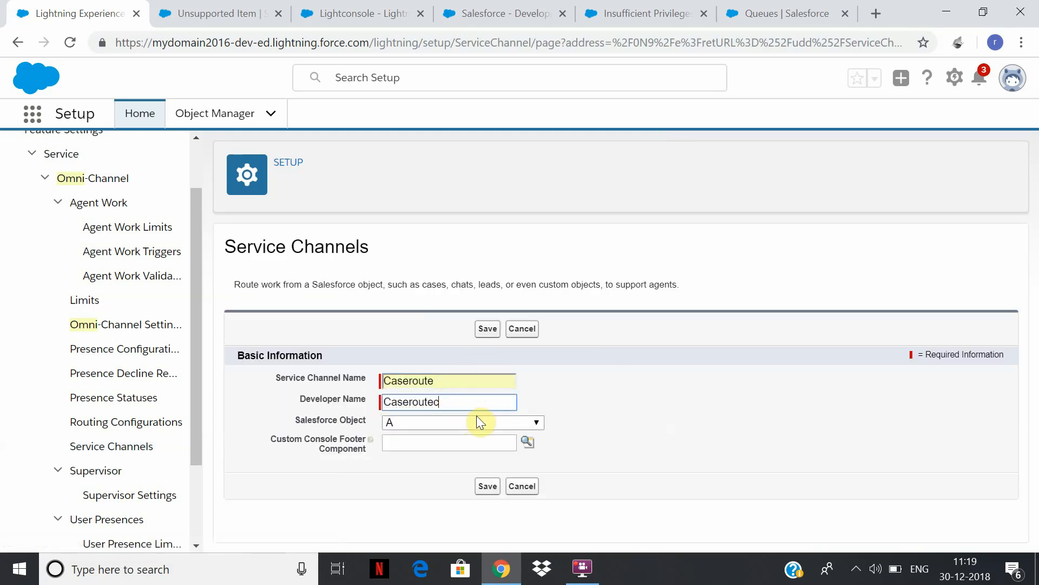
key(BackSpace)
key(Down)
key(Escape)
click(535, 422)
click(477, 244)
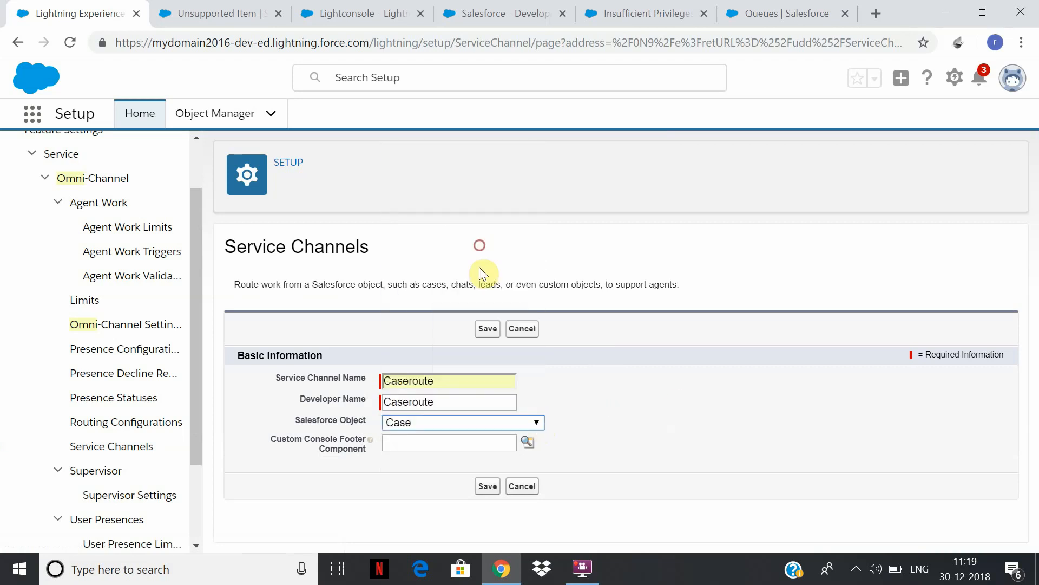
click(488, 486)
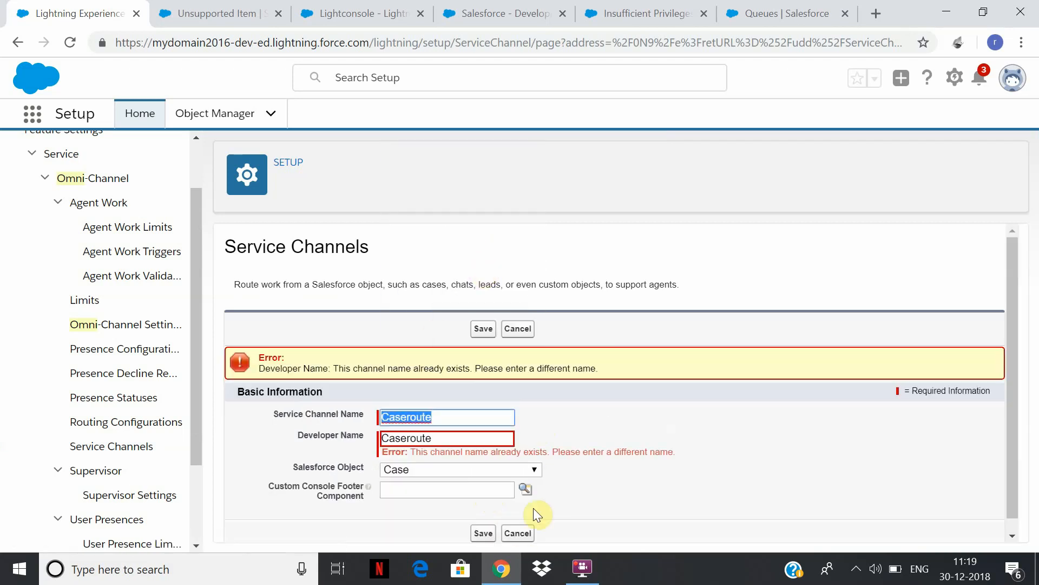
click(517, 536)
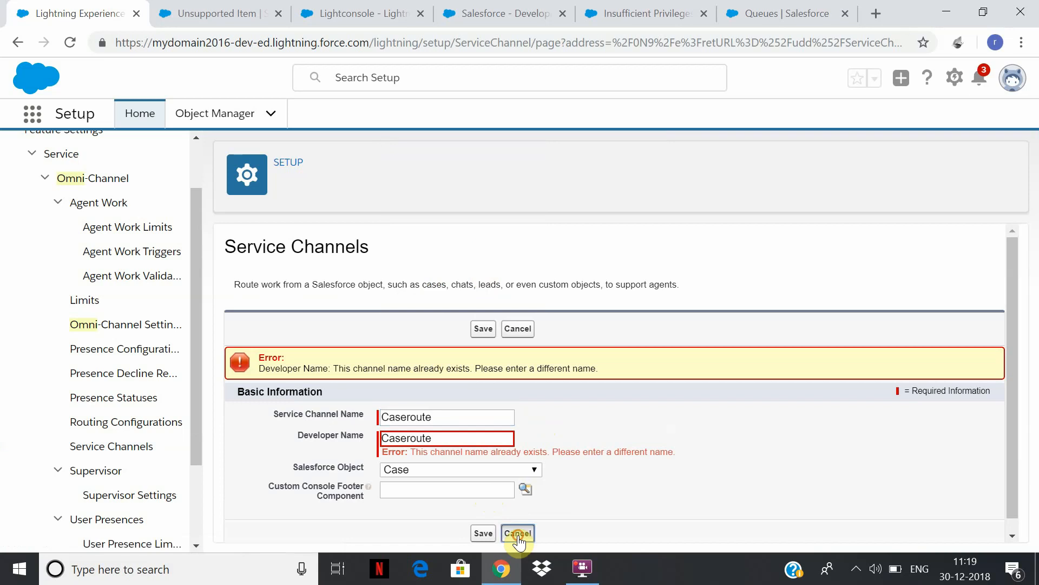
click(152, 447)
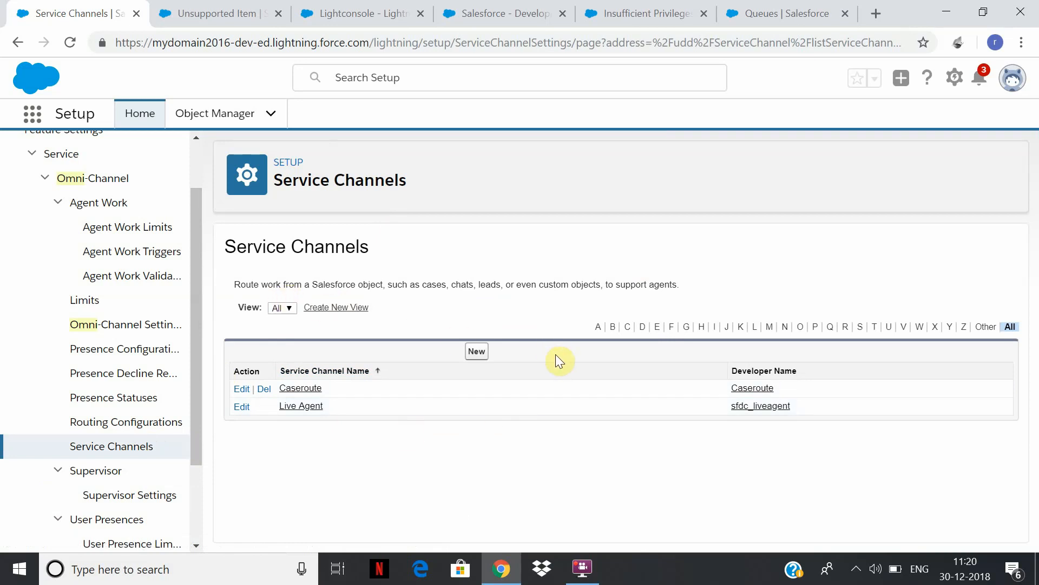
- Start a new routing configuration named Caserouteconfig with the developer name Caseroutecnfig
click(143, 425)
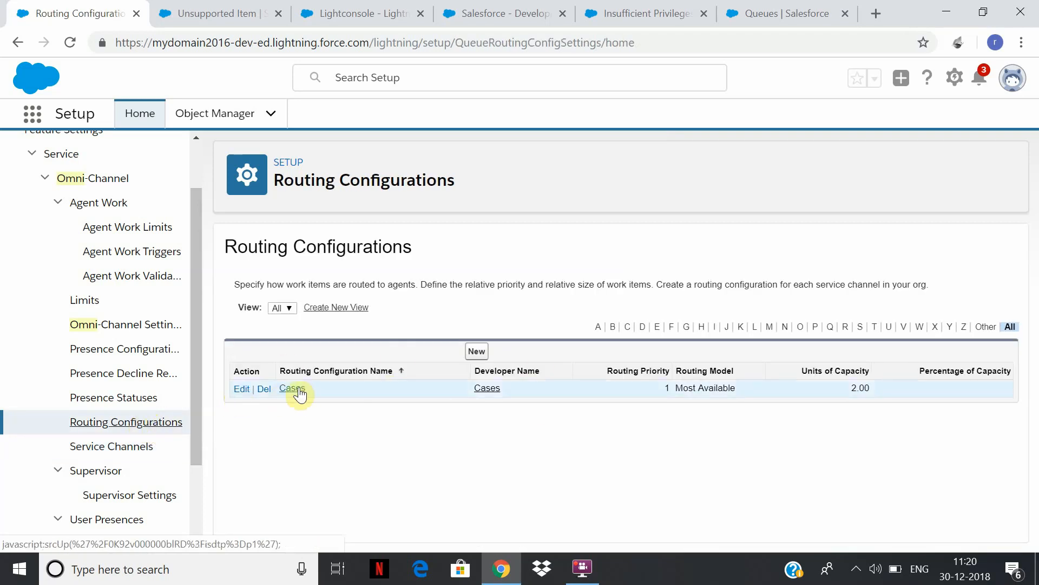
click(477, 353)
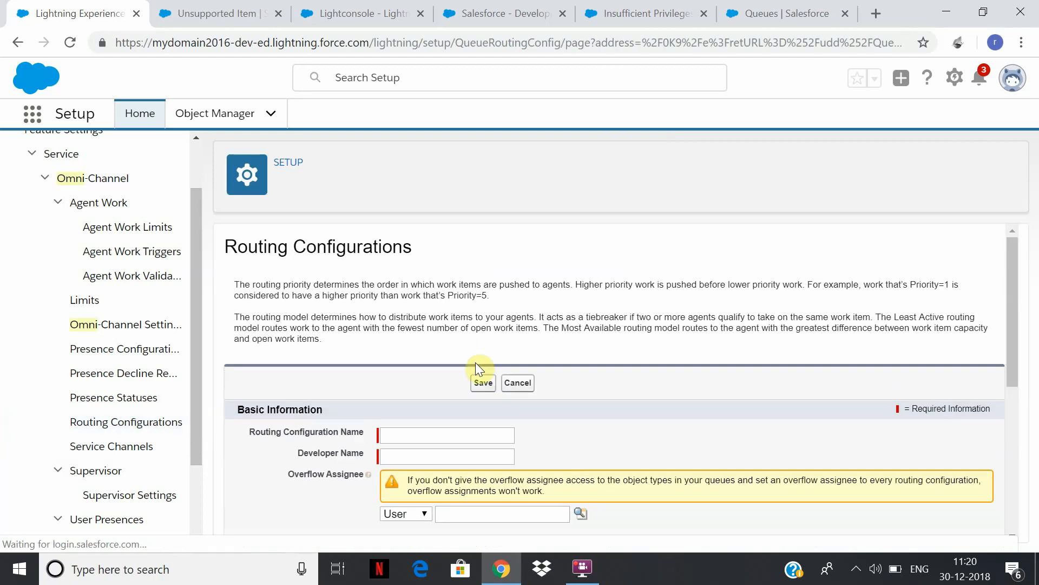
click(436, 437)
text(CAser)
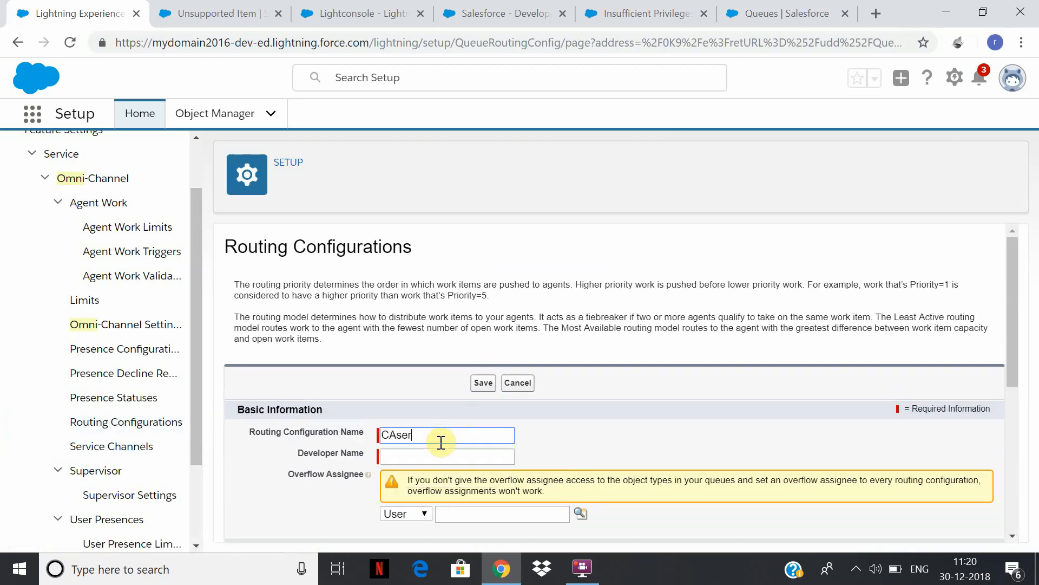
key(BackSpace)
key(BackSpace)
key(BackSpace)
key(BackSpace)
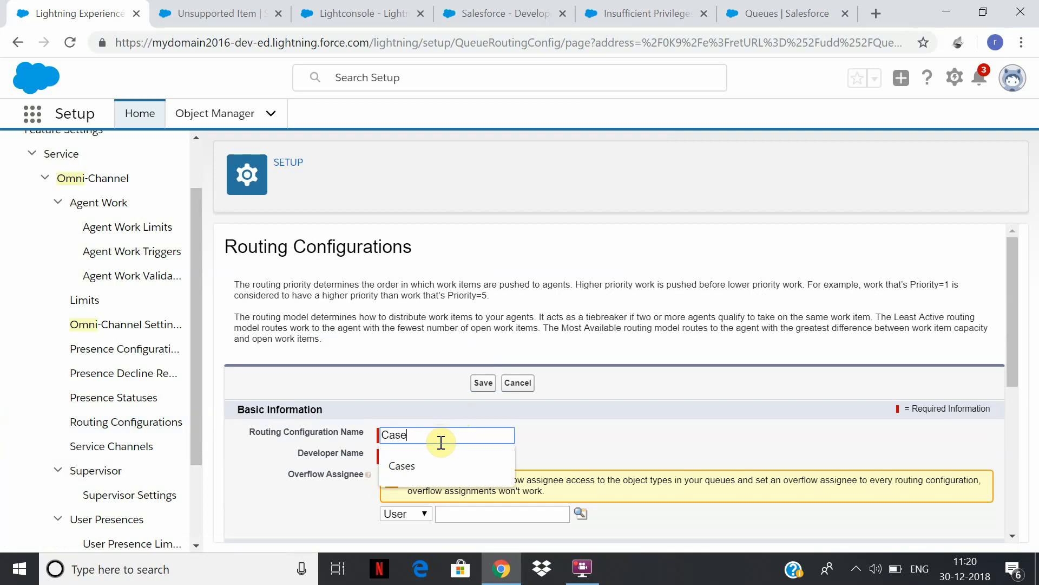
text(seroute)
click(462, 455)
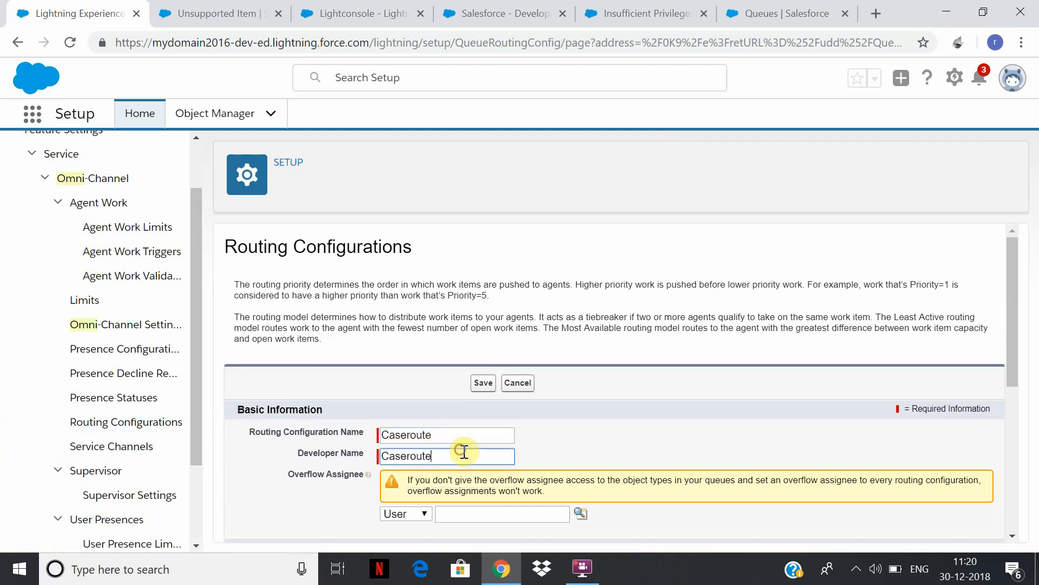
click(479, 437)
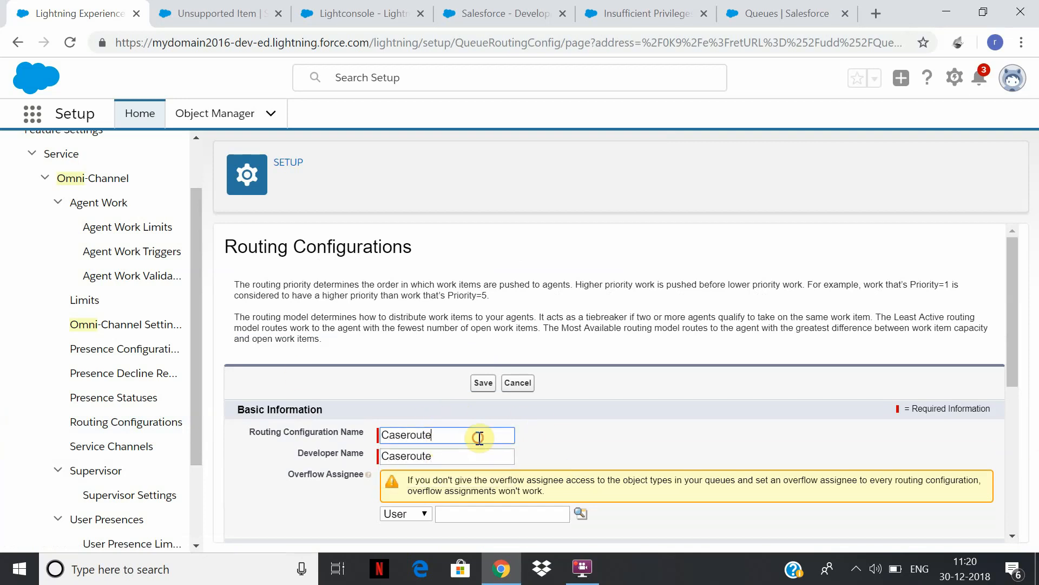
click(500, 450)
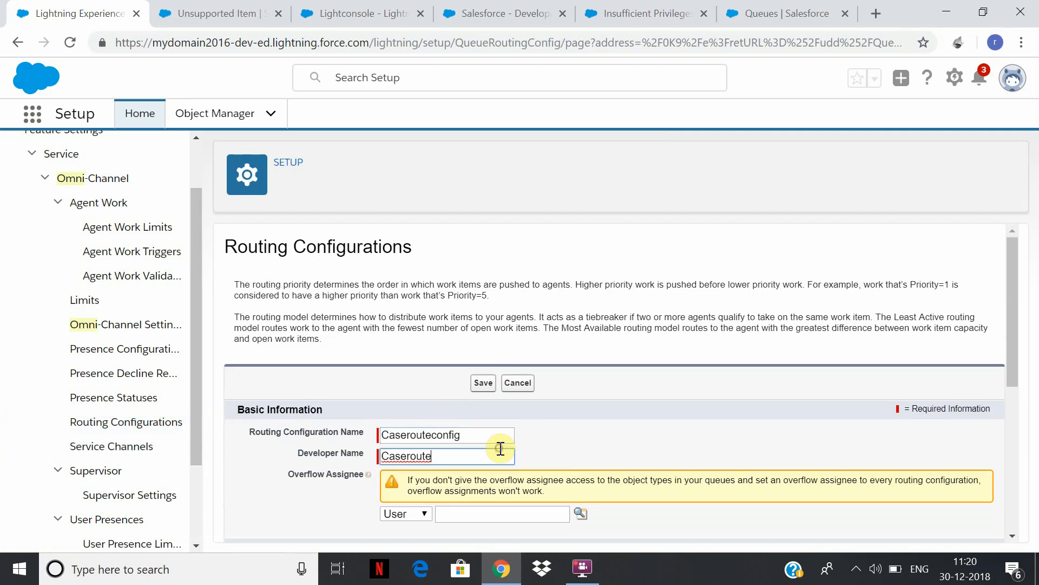
text(cnfig)
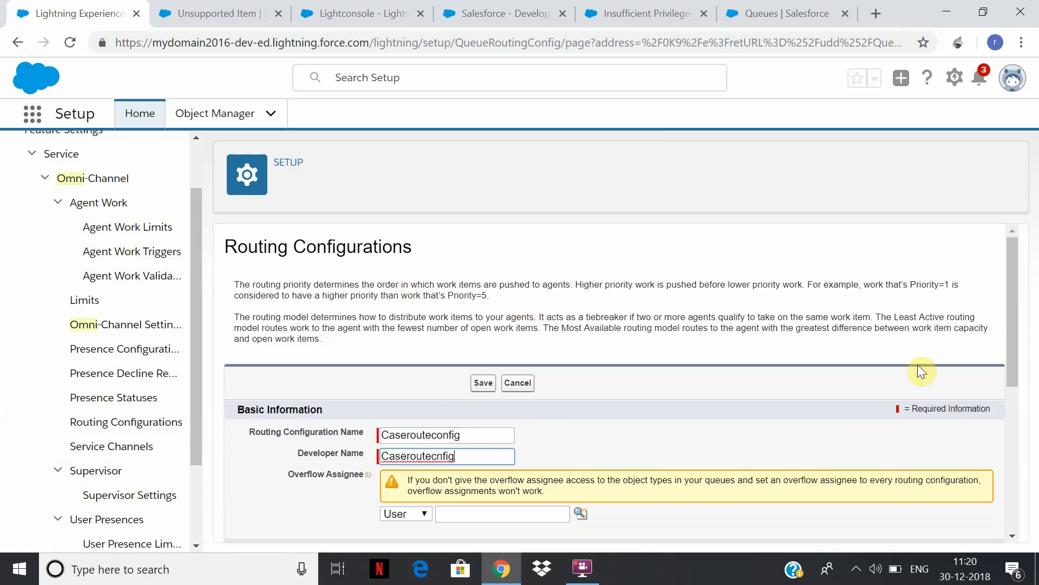
click(1018, 300)
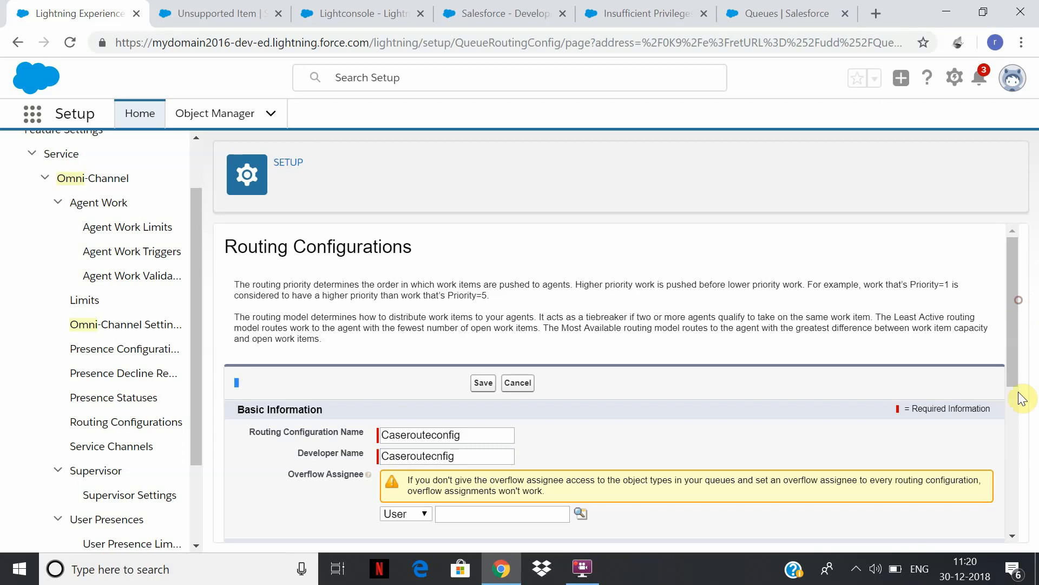
- Set the new routing configuration's overflow assignee type to Queue and enter Em as the assignee
scroll(1034, 379, down, 1)
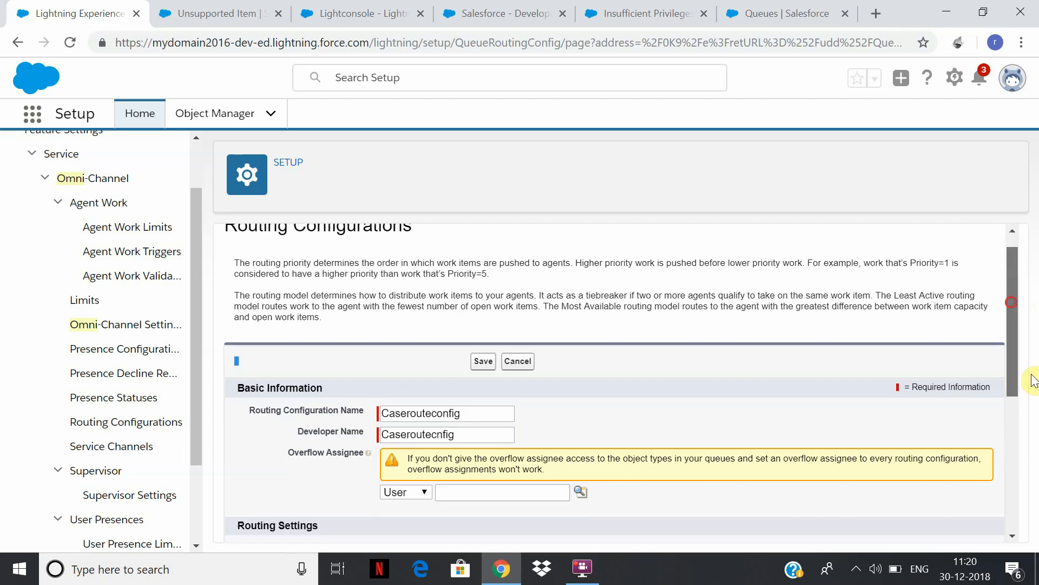
scroll(1034, 379, down, 3)
click(417, 357)
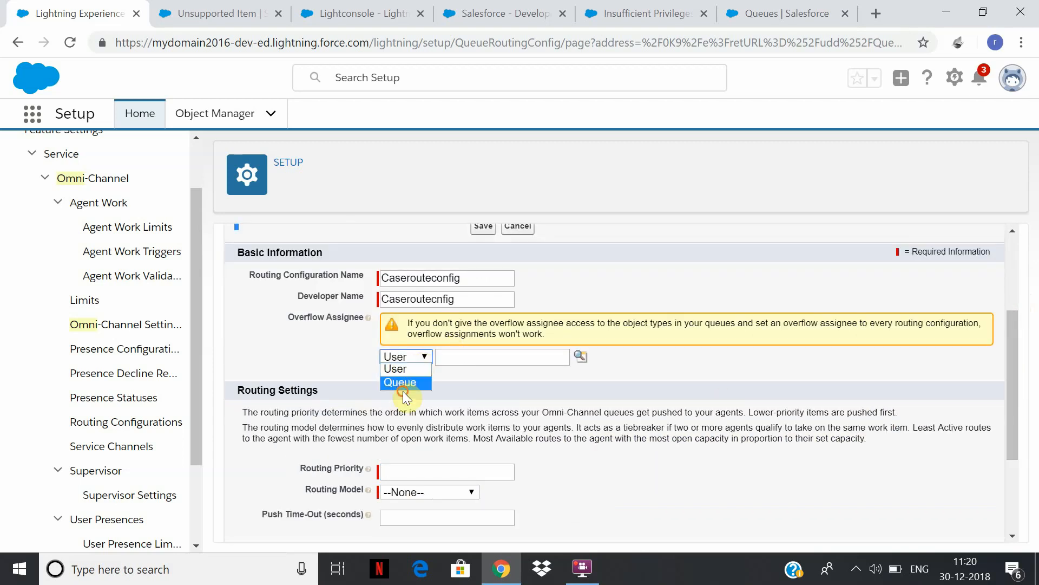
click(404, 395)
click(424, 357)
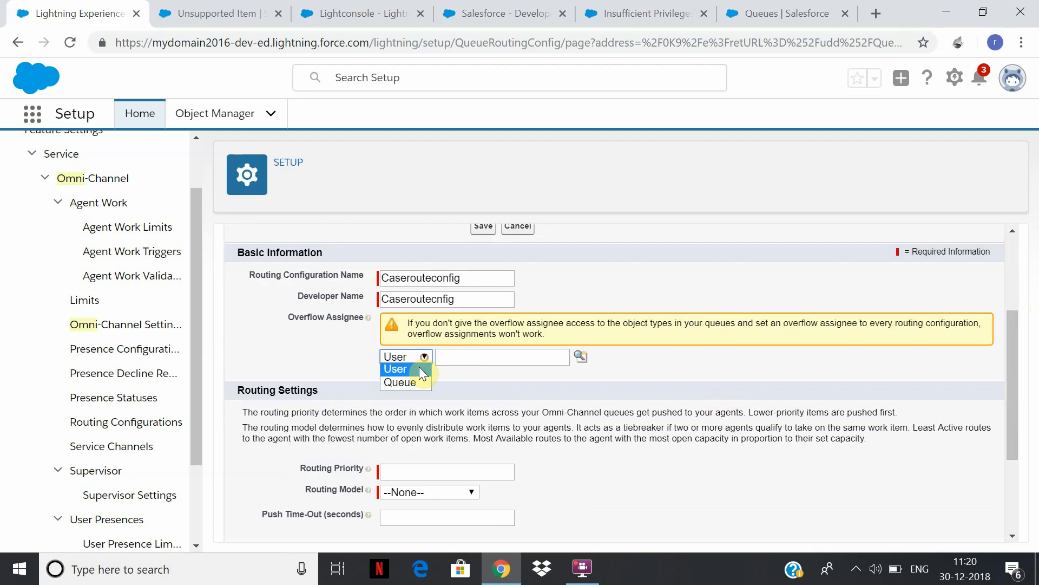
click(419, 367)
click(501, 361)
text(Em)
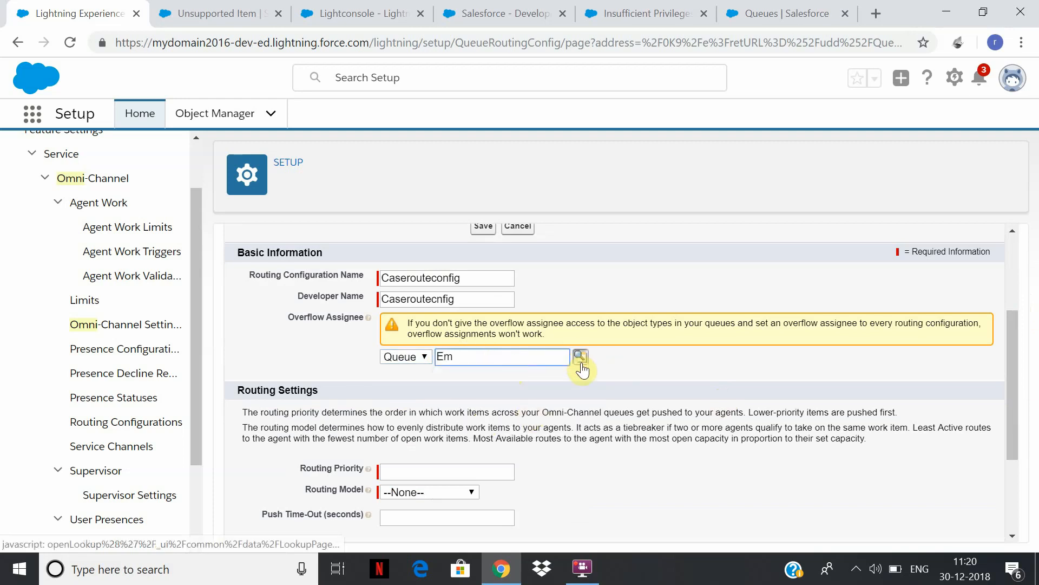
- Set the new configuration's routing priority to 1 and its routing model to Most Available
click(447, 469)
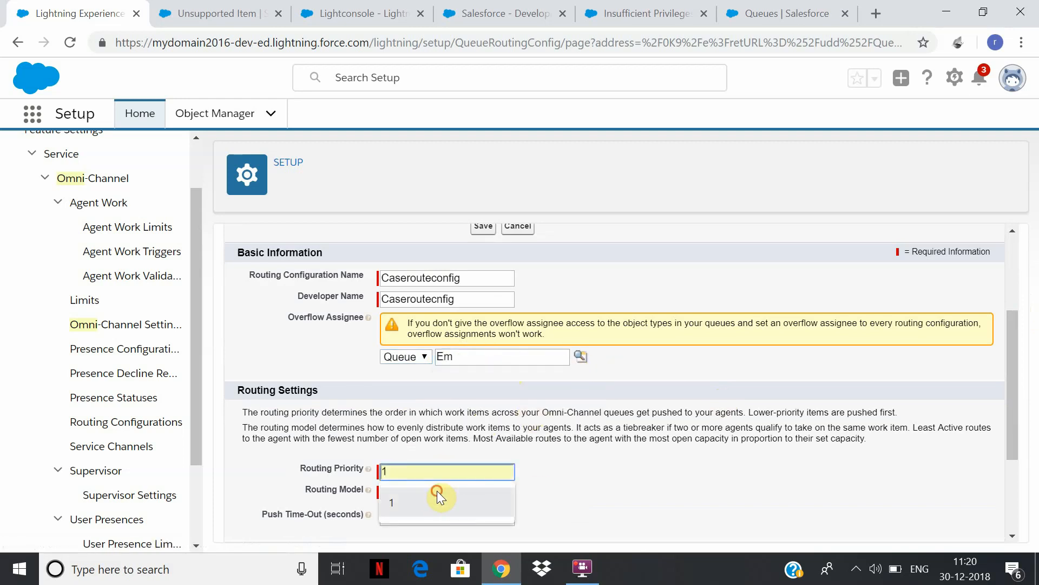
click(437, 493)
click(470, 492)
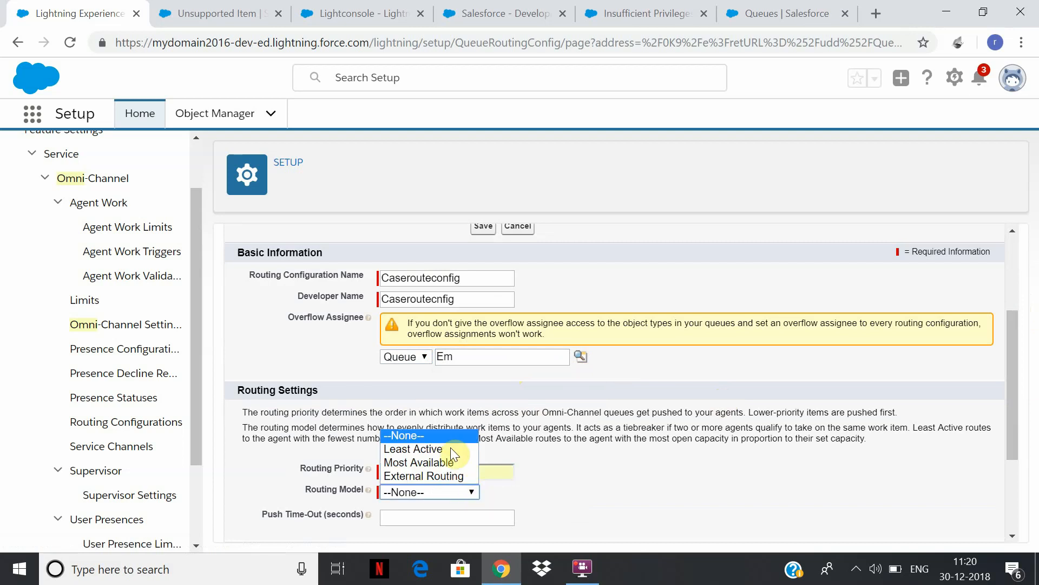
click(428, 462)
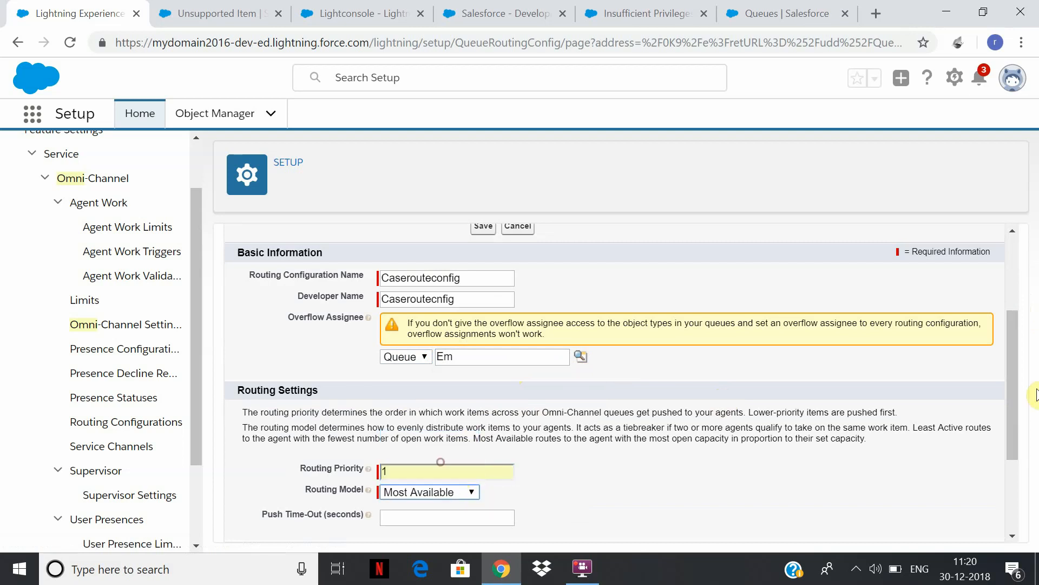
- Set the new routing configuration's work item size to 2 units of capacity, checking the help text for that setting
scroll(1034, 460, down, 1)
scroll(1035, 460, down, 3)
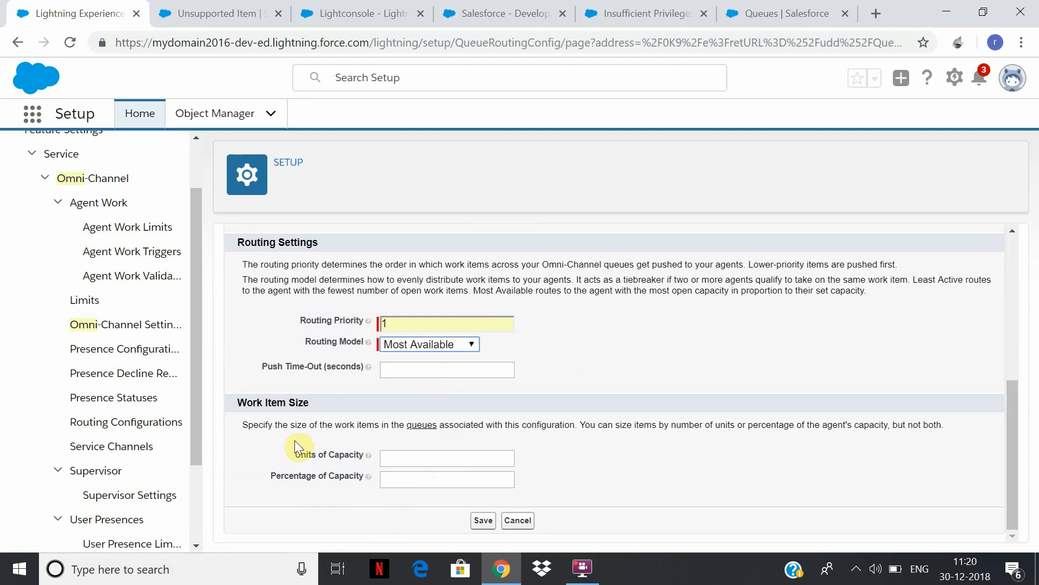
click(449, 458)
text(2)
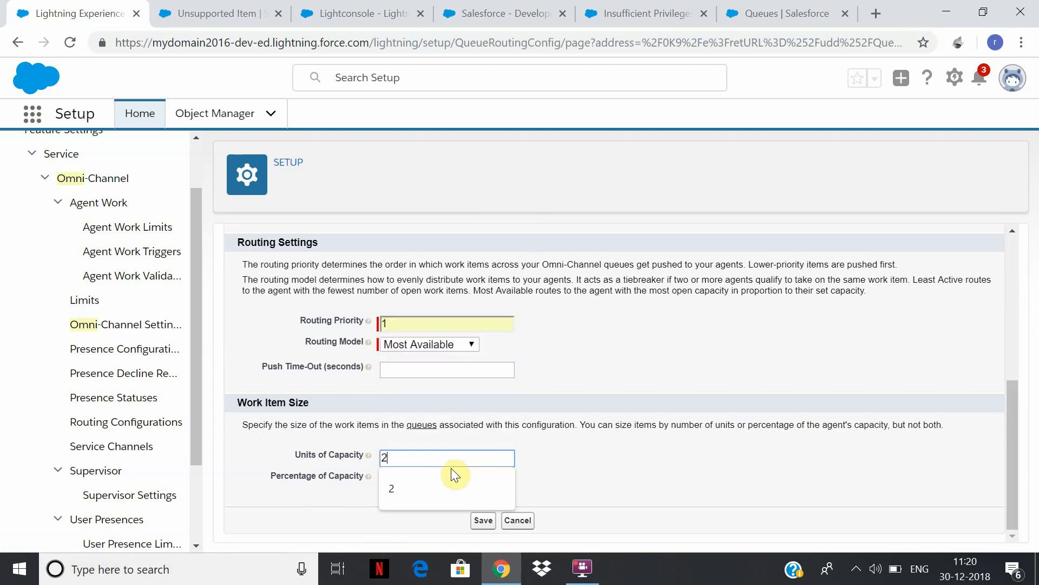
click(403, 473)
click(414, 457)
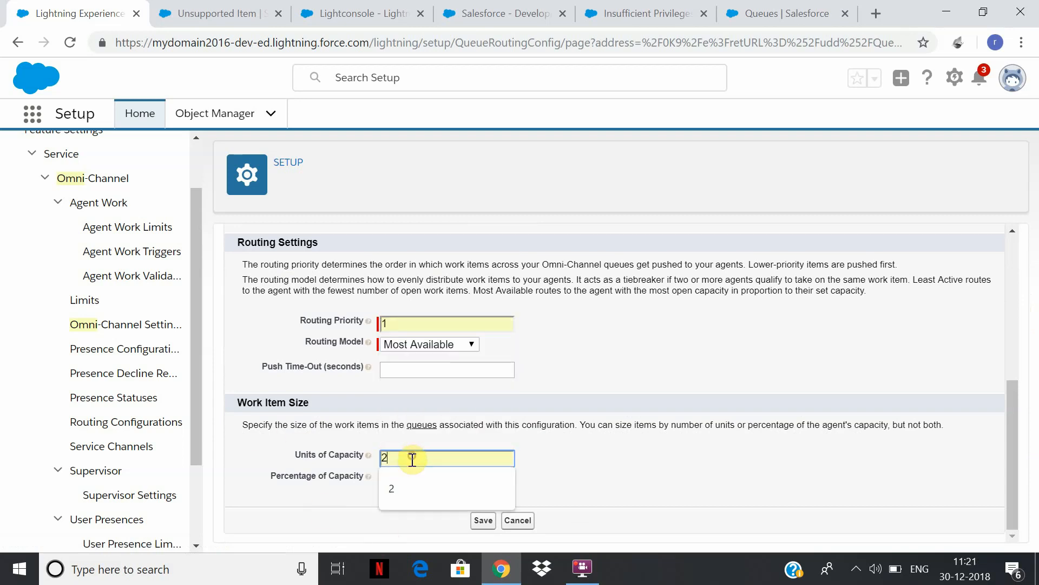
key(BackSpace)
mouse_move(369, 455)
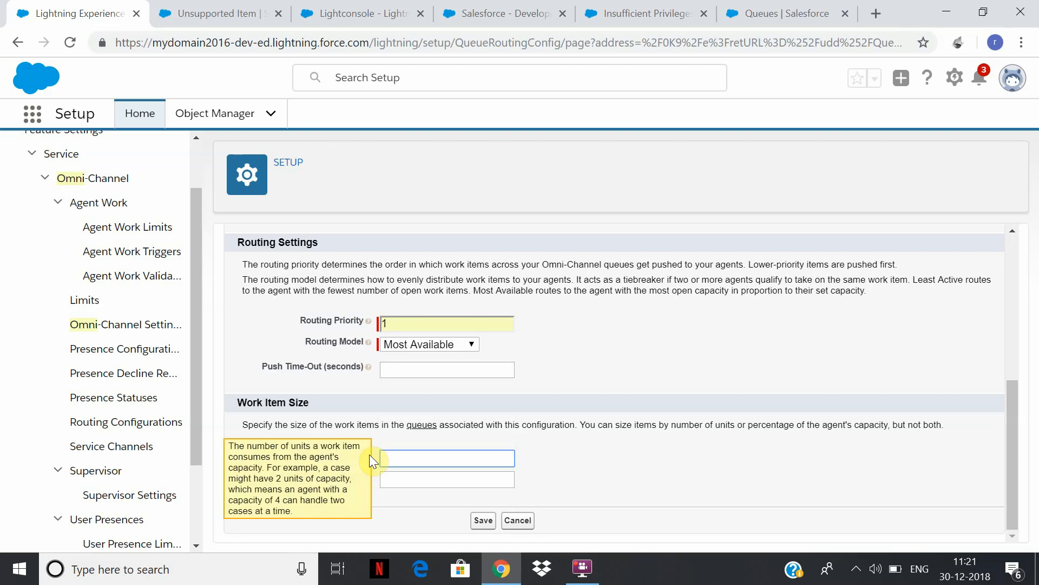
click(400, 457)
click(405, 450)
click(474, 488)
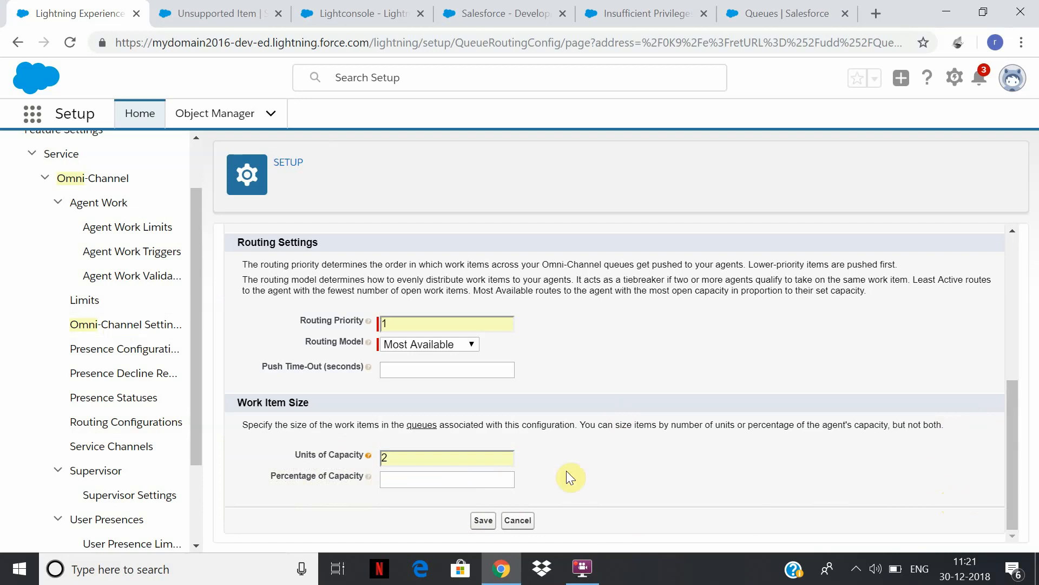
- Open the existing Cases routing configuration for editing, select Most Available as the routing model, and save it
click(168, 436)
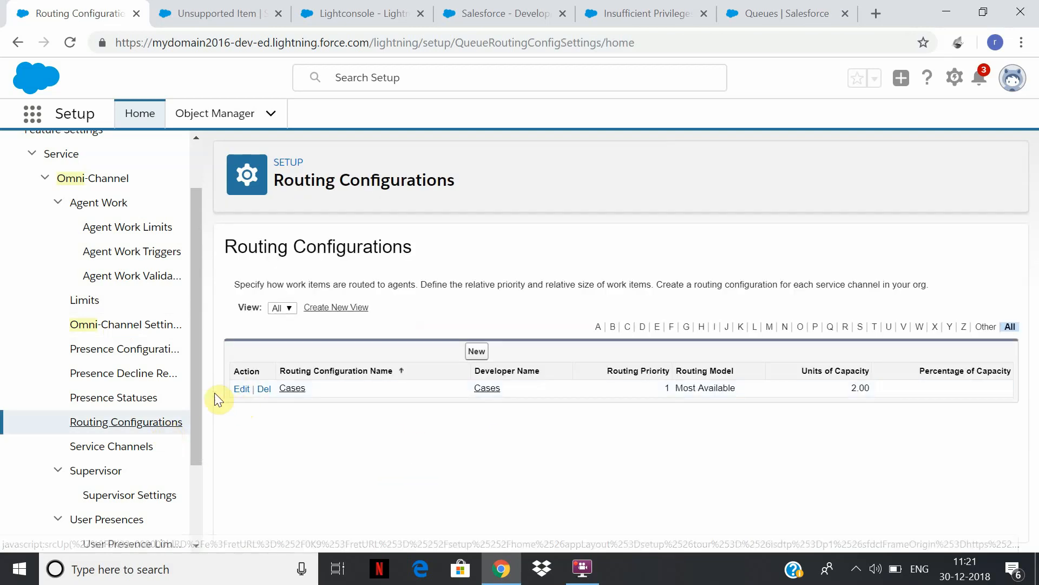
click(240, 389)
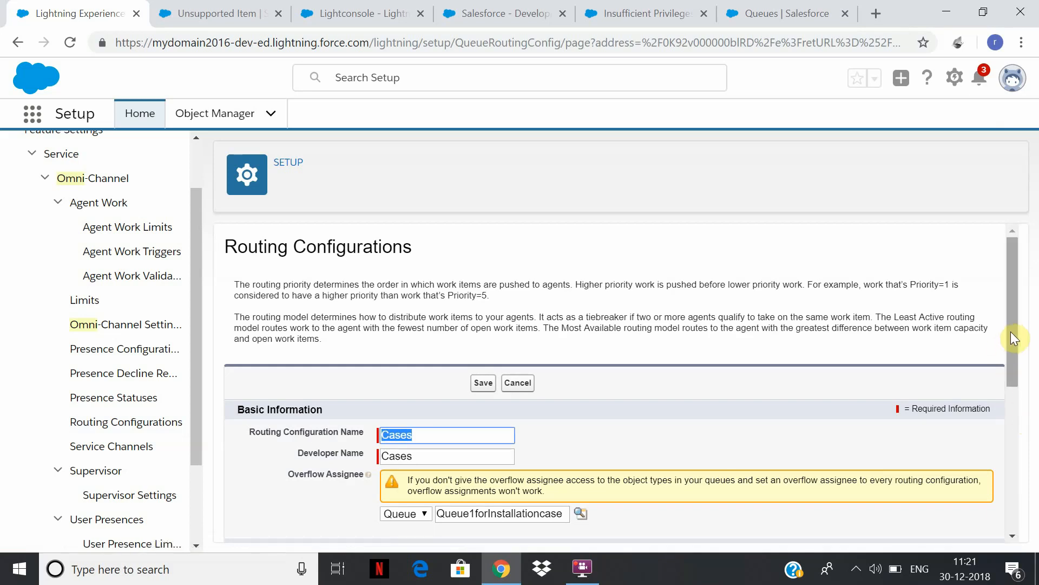
drag(1015, 338, 1031, 467)
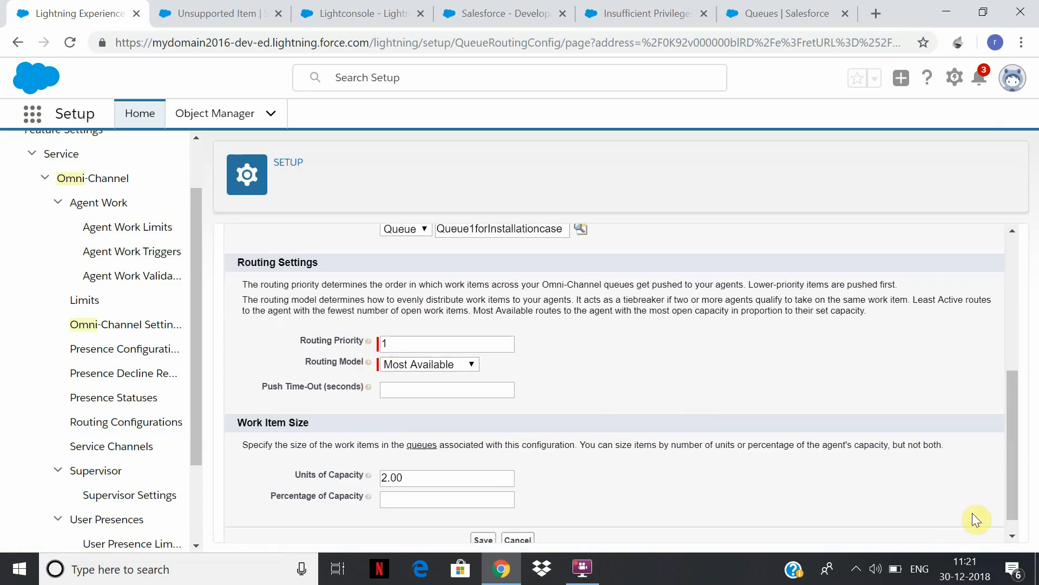
drag(1008, 444, 1032, 477)
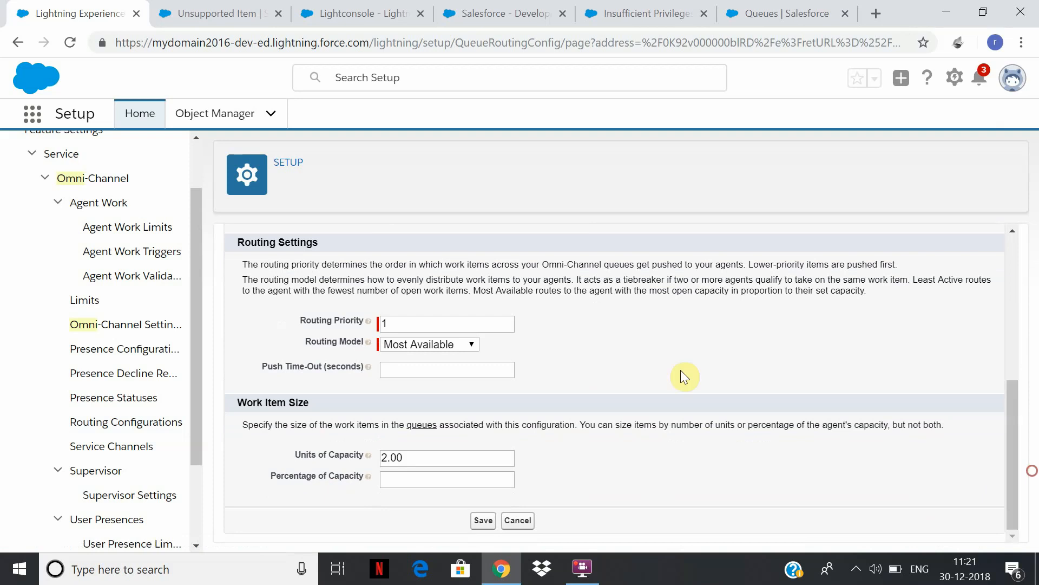
click(474, 344)
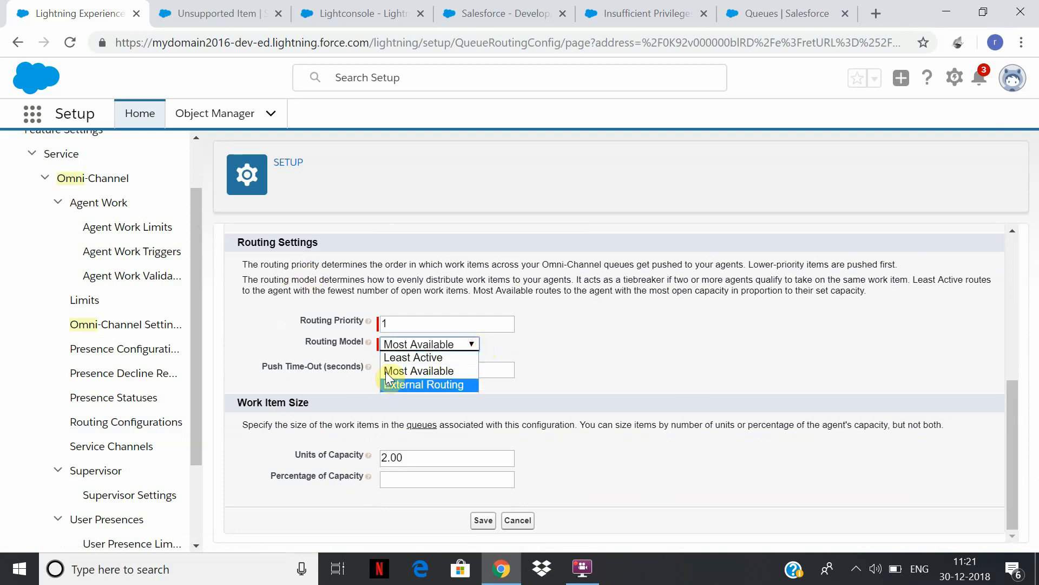
click(417, 374)
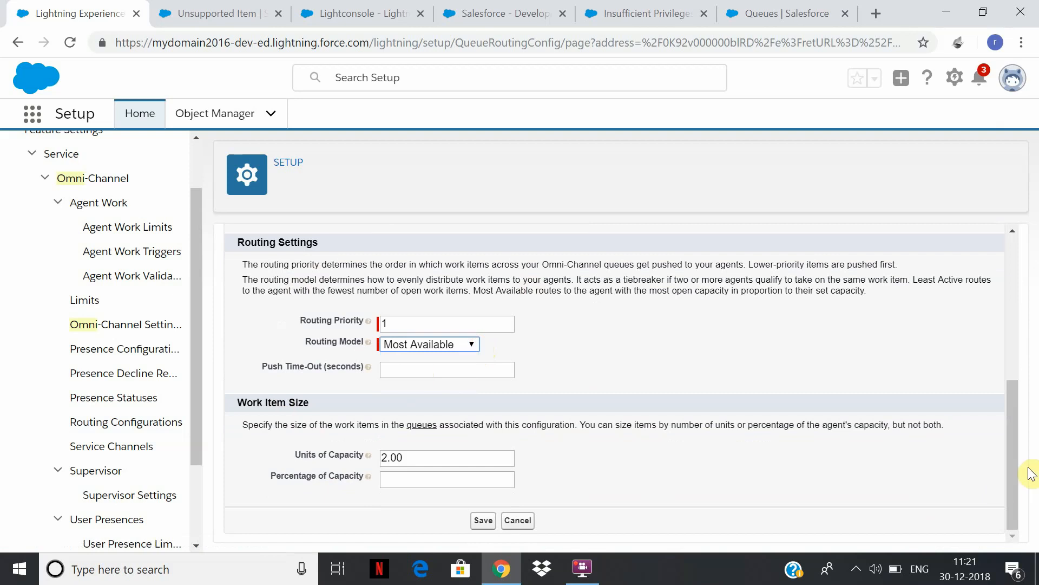
drag(1008, 452, 962, 508)
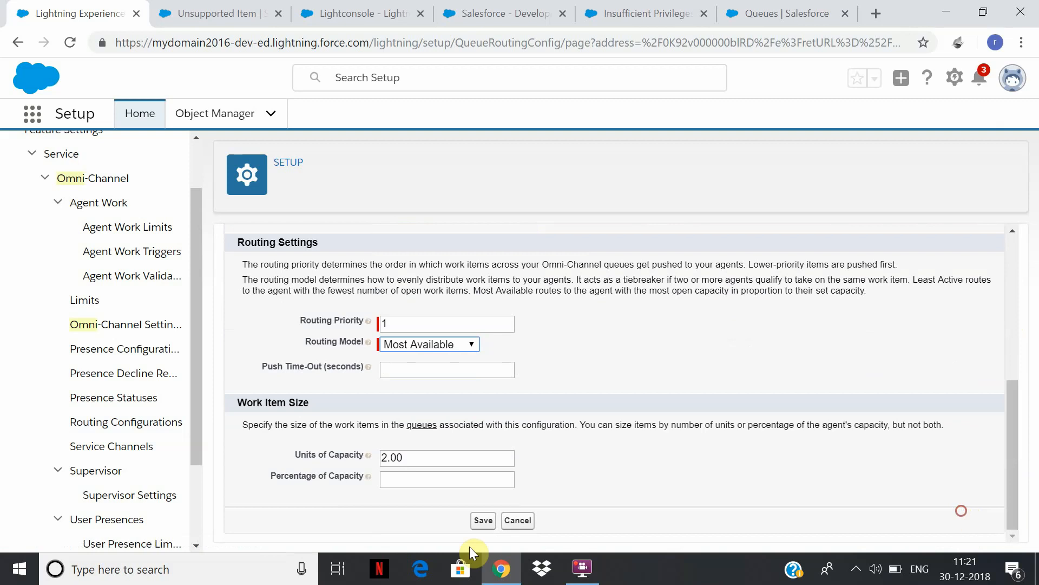
click(483, 521)
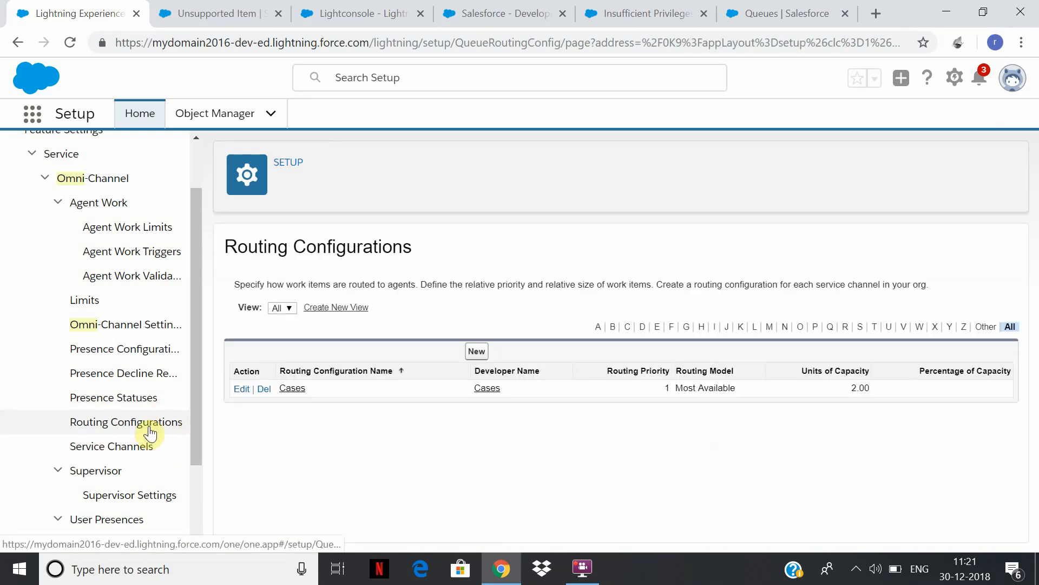
- Review the Caseroute service channel's settings, leave it without saving, and return to the Routing Configurations page
click(98, 452)
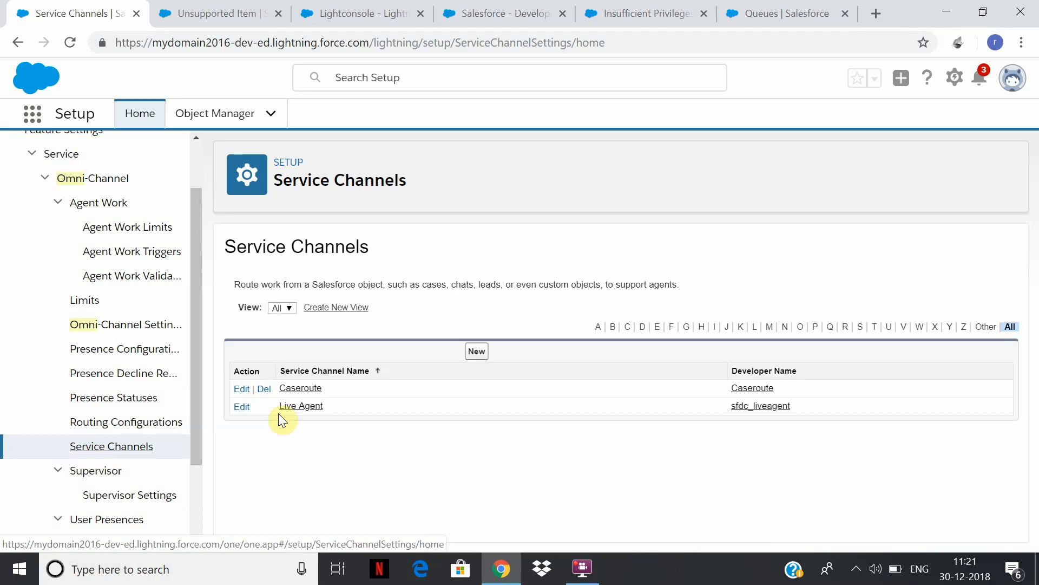
click(240, 388)
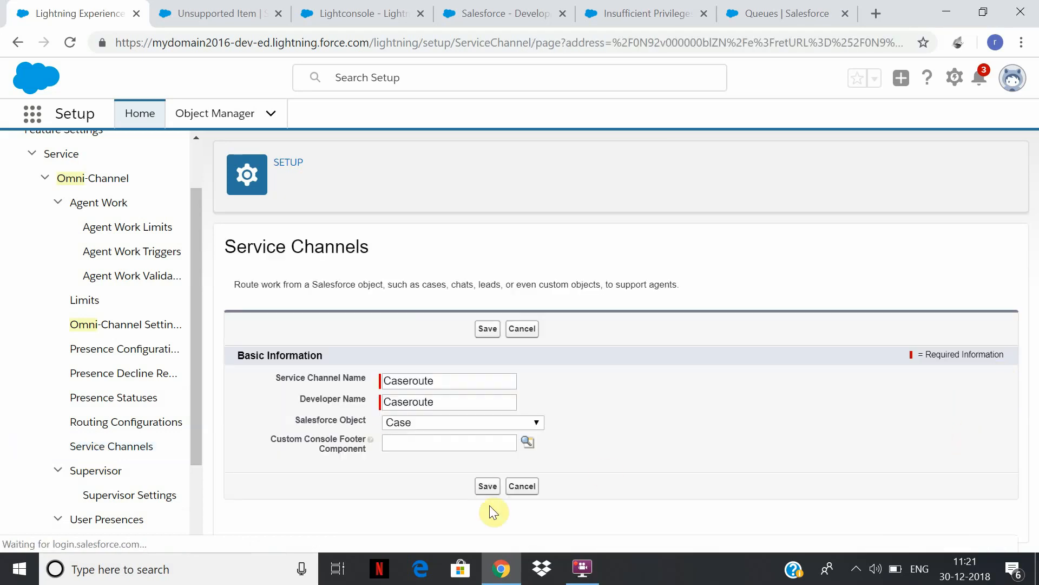
click(522, 487)
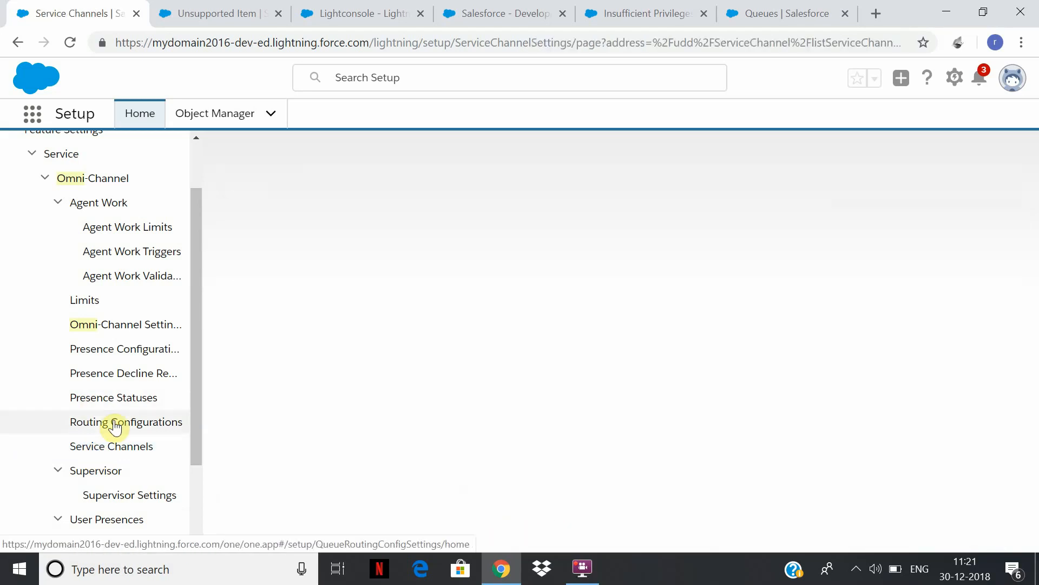
click(115, 422)
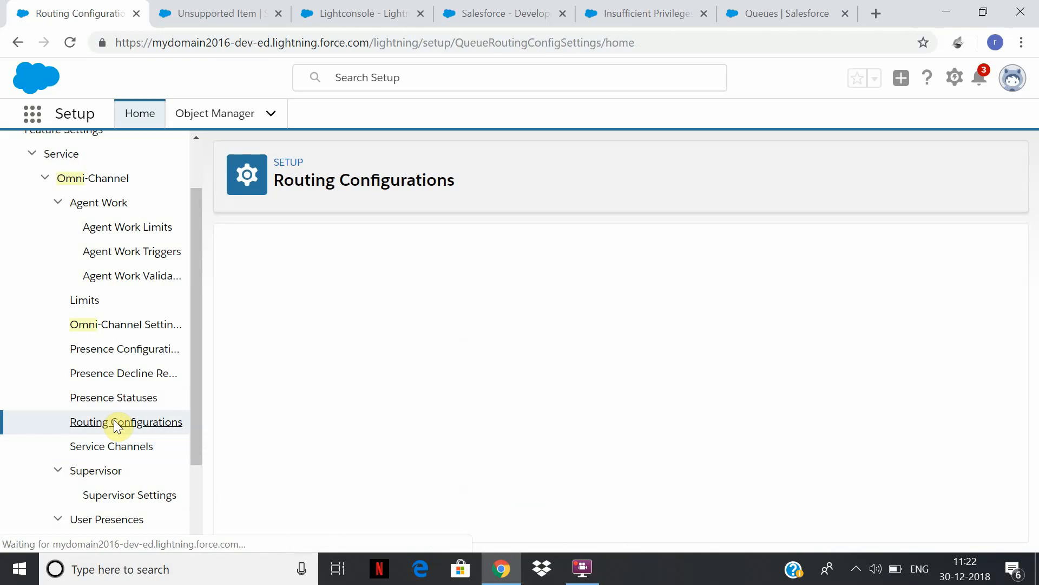
- Start a new presence configuration named Caseroutepresence, with the developer name Caseroutepresence and a capacity of 20
click(136, 353)
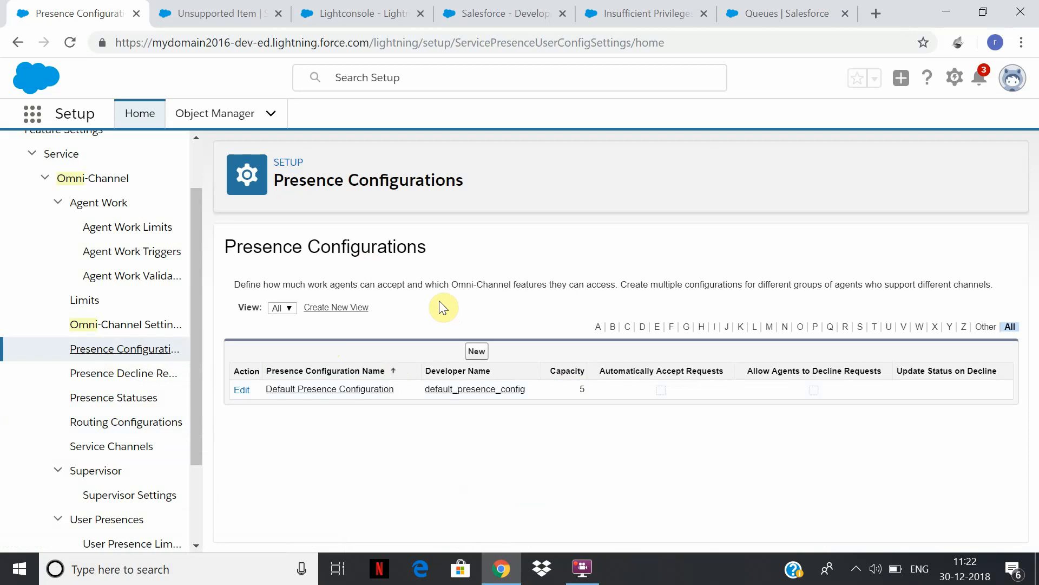
click(476, 353)
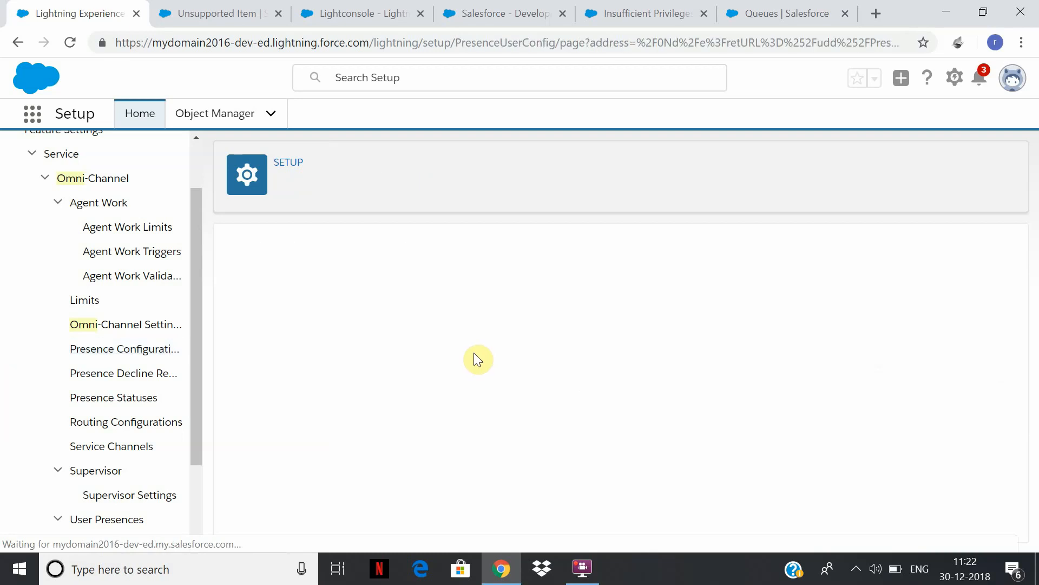
click(406, 409)
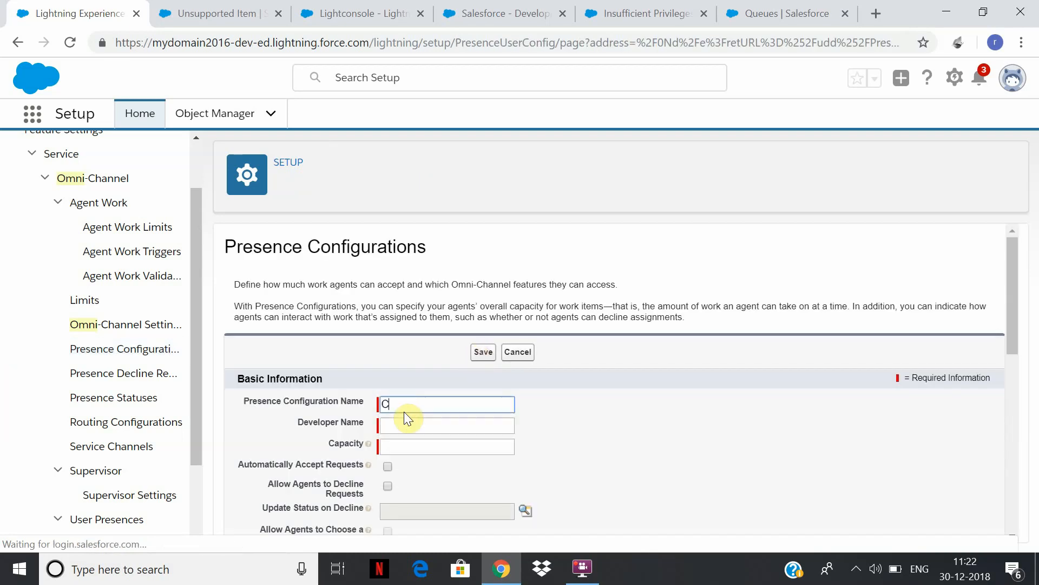
text(CA)
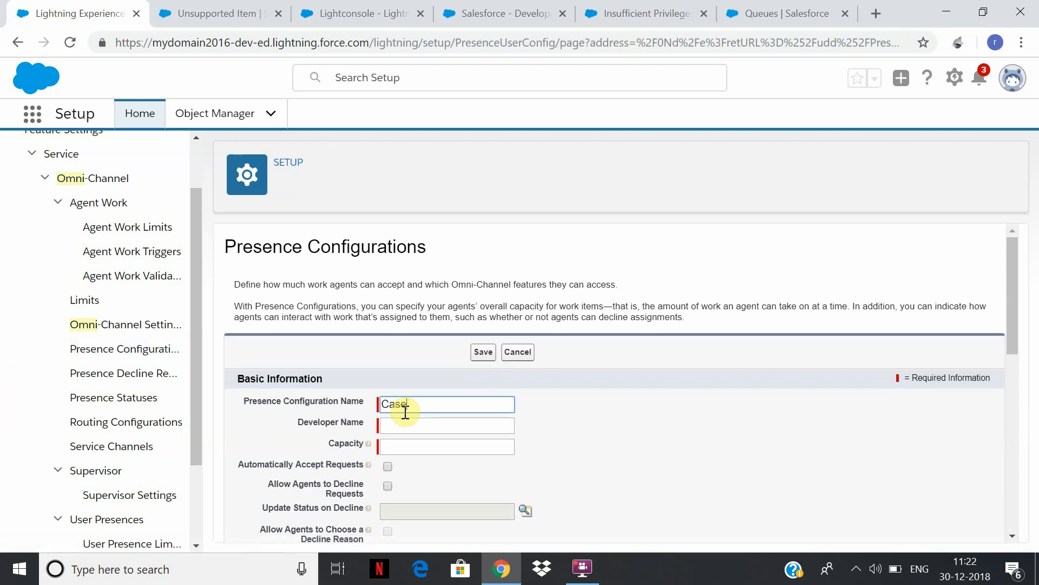
text(seroutepresence)
key(Tab)
click(424, 445)
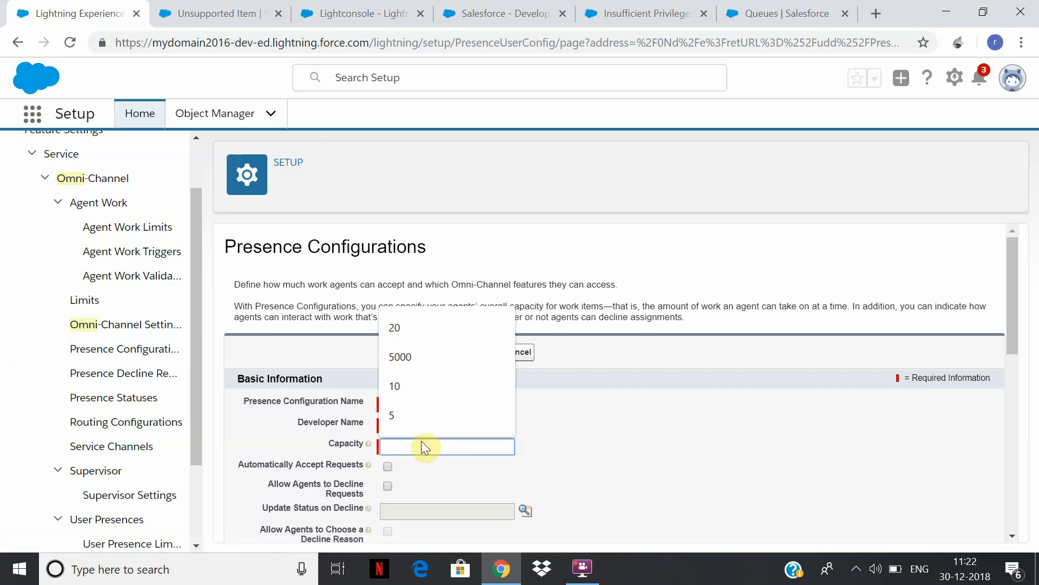
text(20)
click(825, 457)
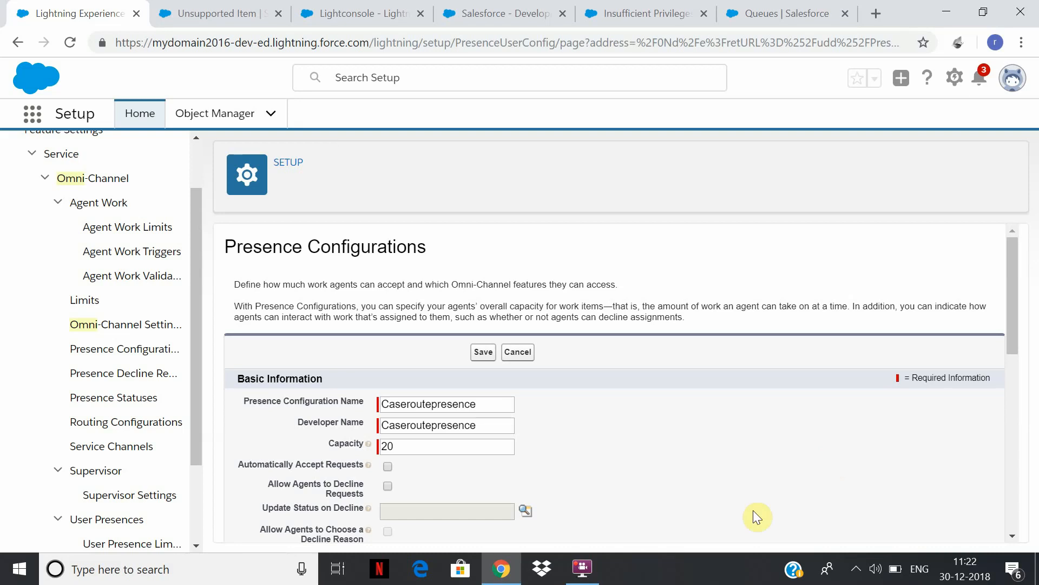
- Enable automatic acceptance of requests and assign the second available user to the presence configuration
drag(1013, 300, 1034, 358)
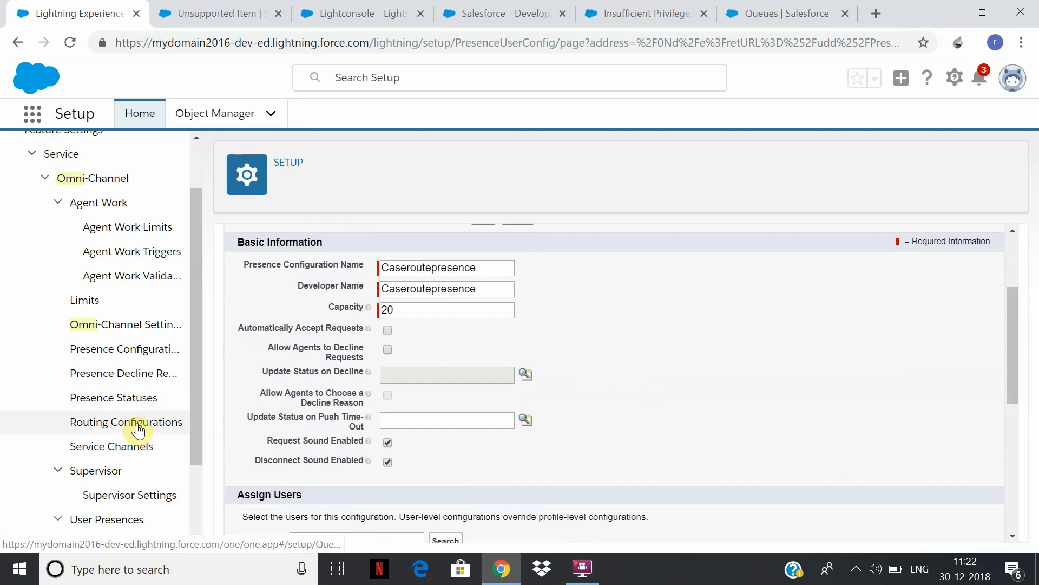
click(391, 332)
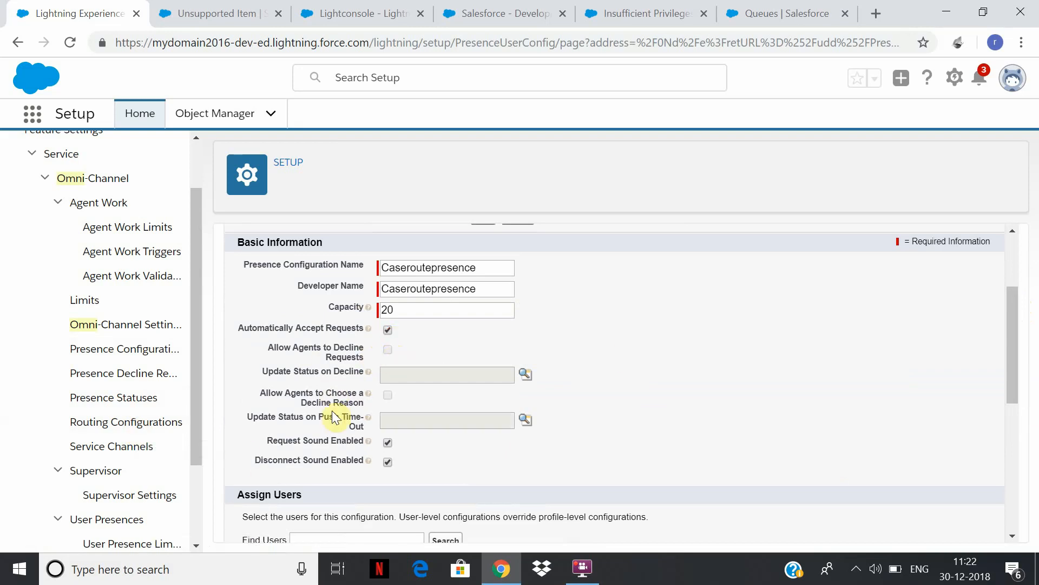
scroll(1009, 306, down, 3)
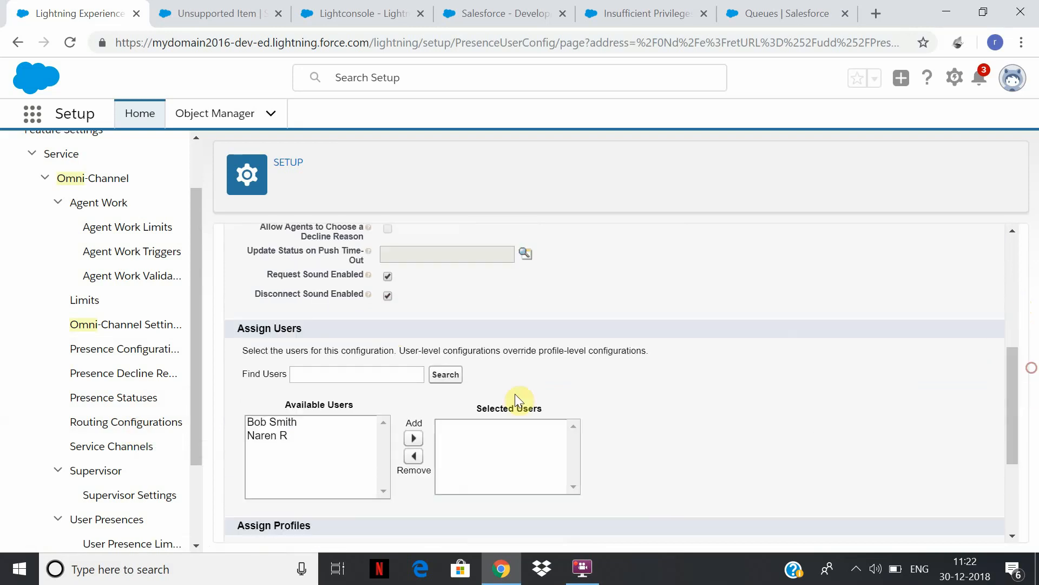
click(292, 437)
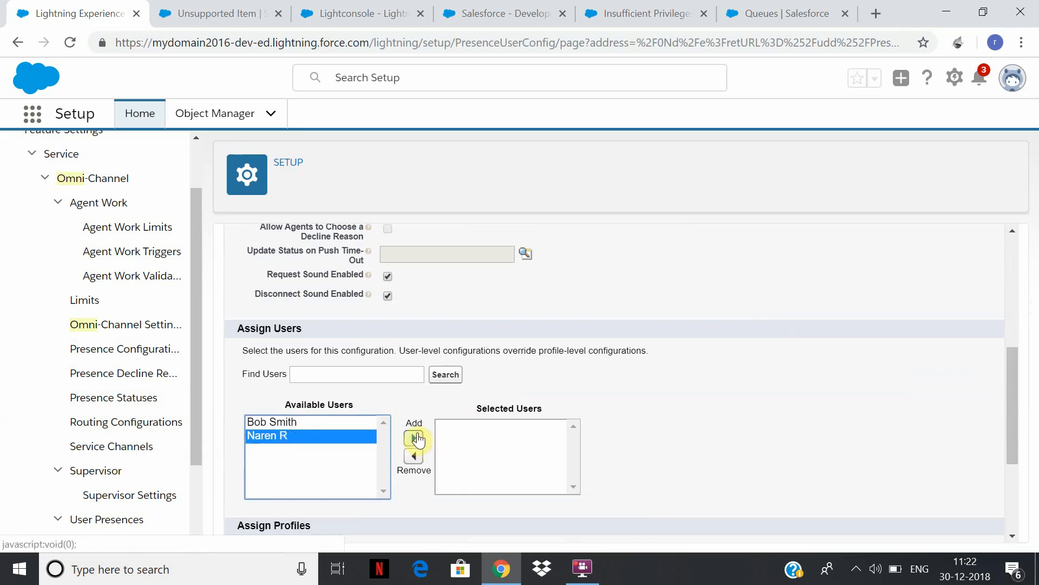
click(414, 438)
drag(1008, 384, 1023, 460)
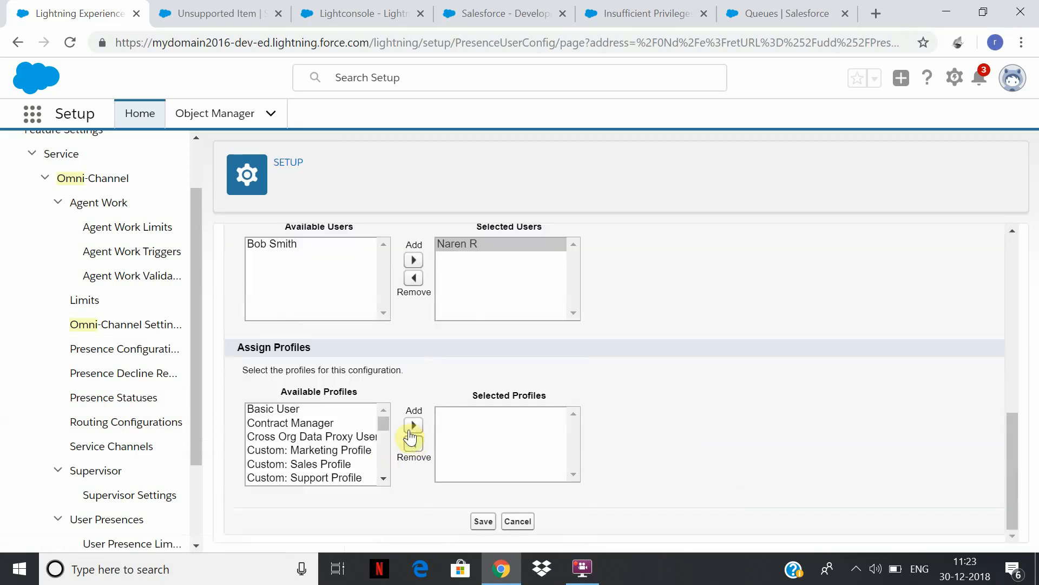
- Assign the System Administrator profile to the Caseroutepresence presence configuration and save the configuration
drag(384, 424, 384, 466)
click(339, 465)
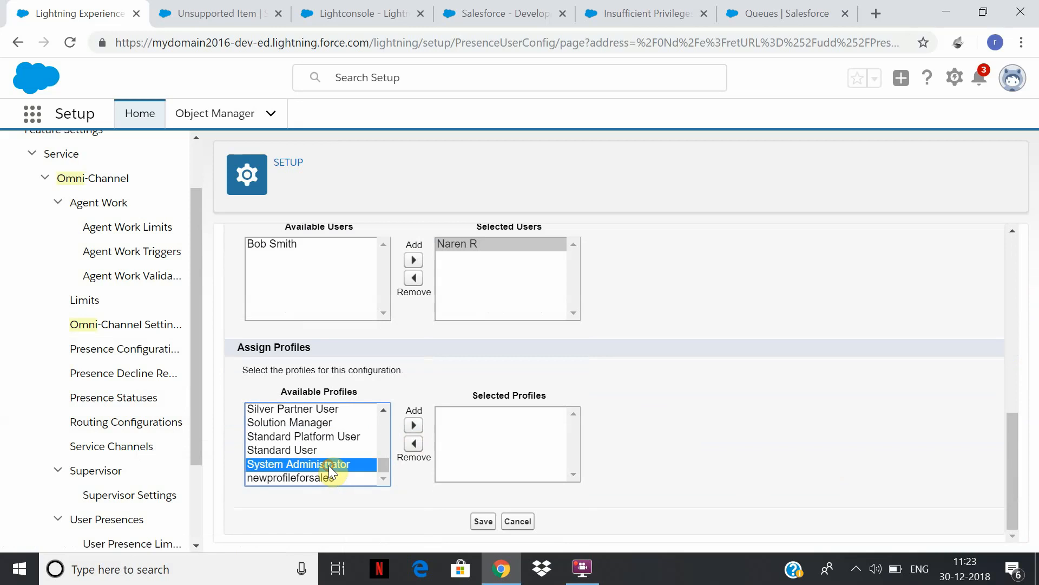
click(414, 426)
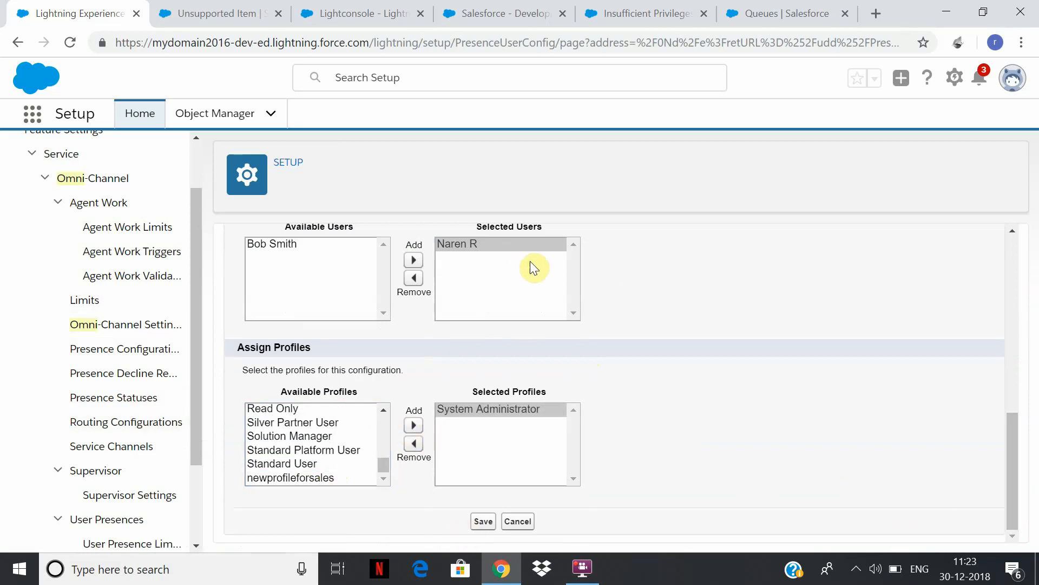
click(483, 522)
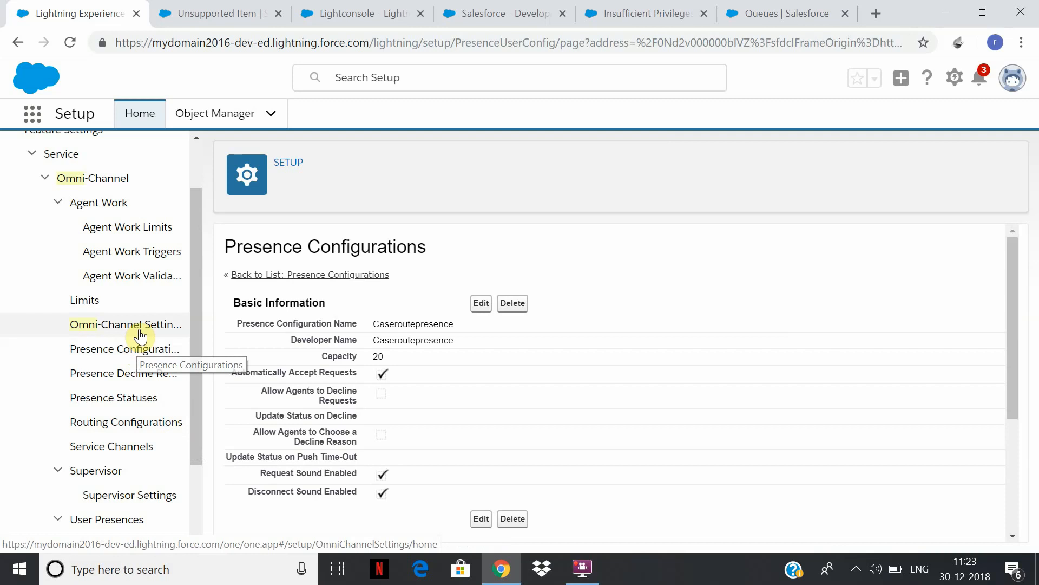
- Open the Available presence status for editing and set its status option to Online
click(125, 408)
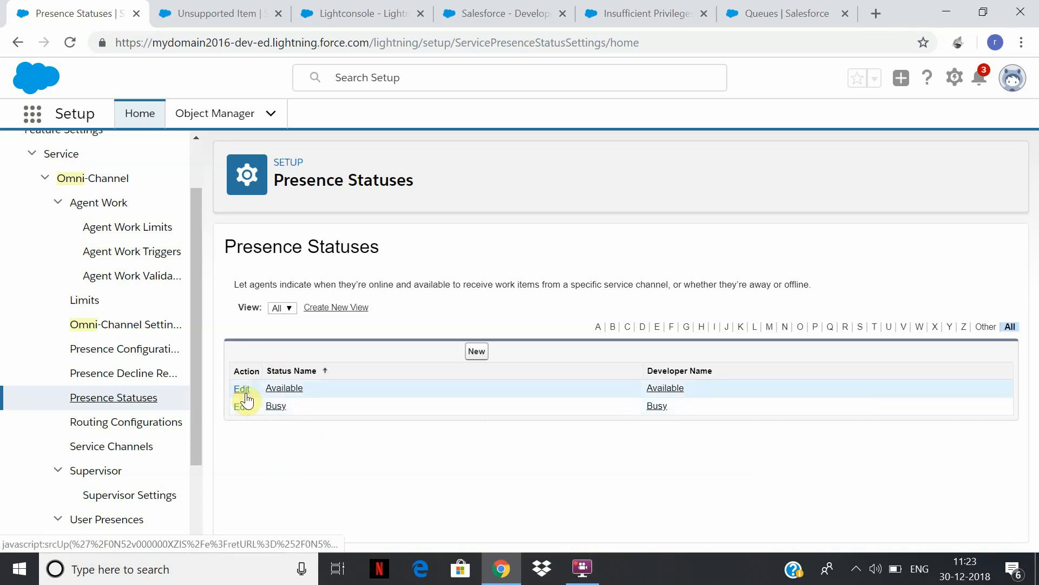
click(281, 389)
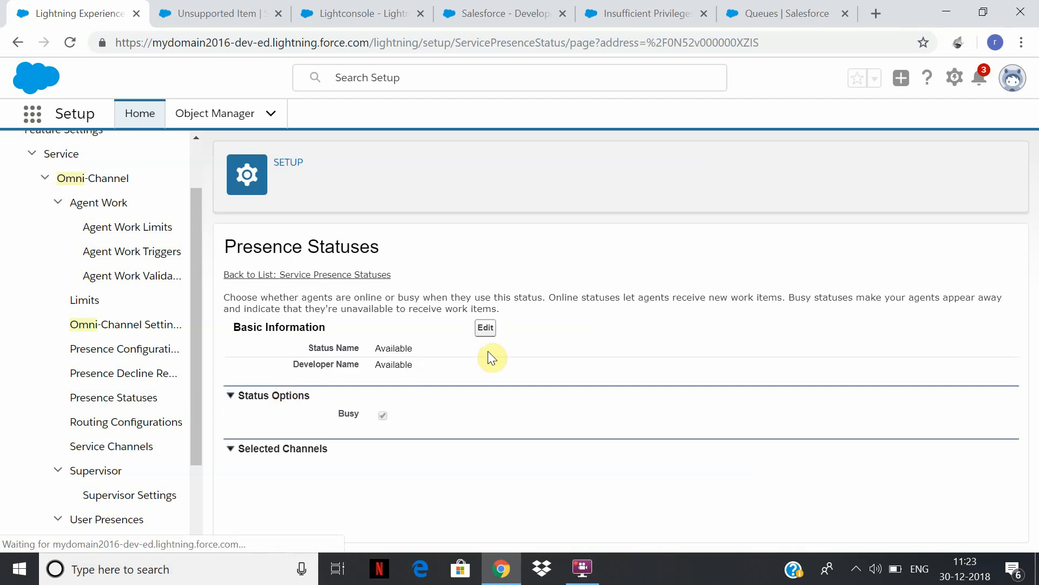
click(485, 328)
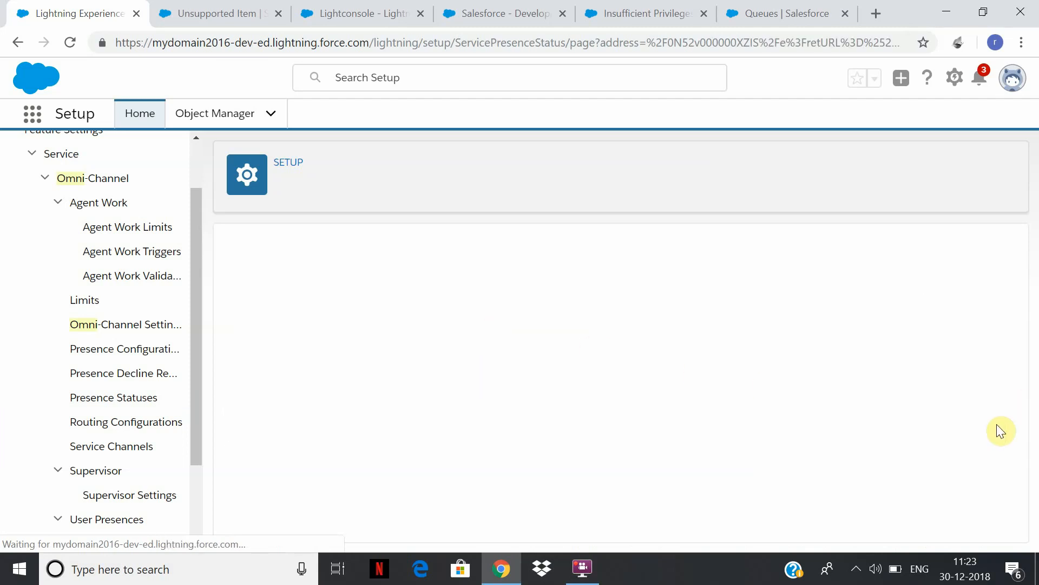
scroll(1008, 303, down, 1)
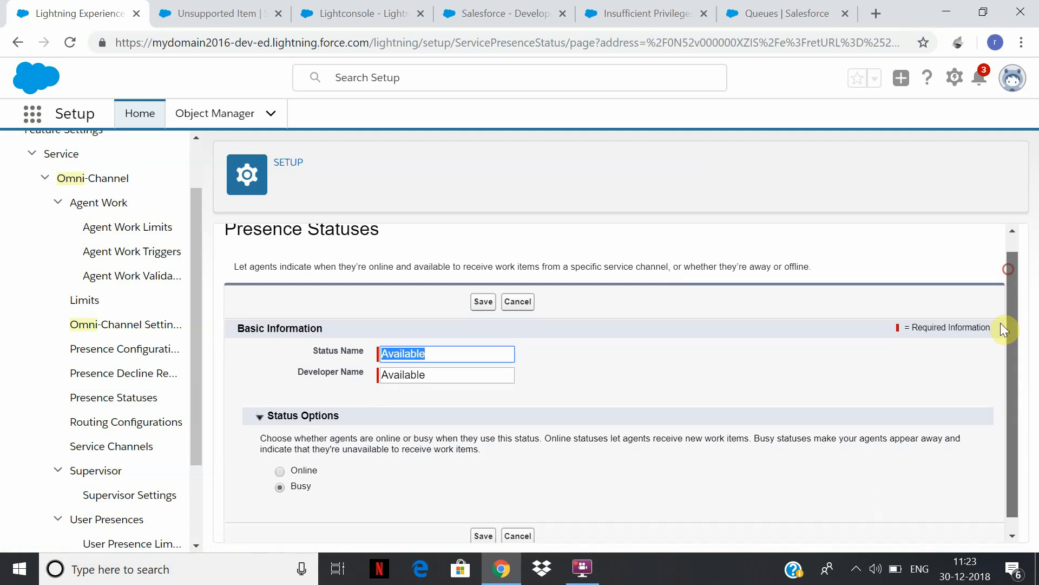
click(279, 456)
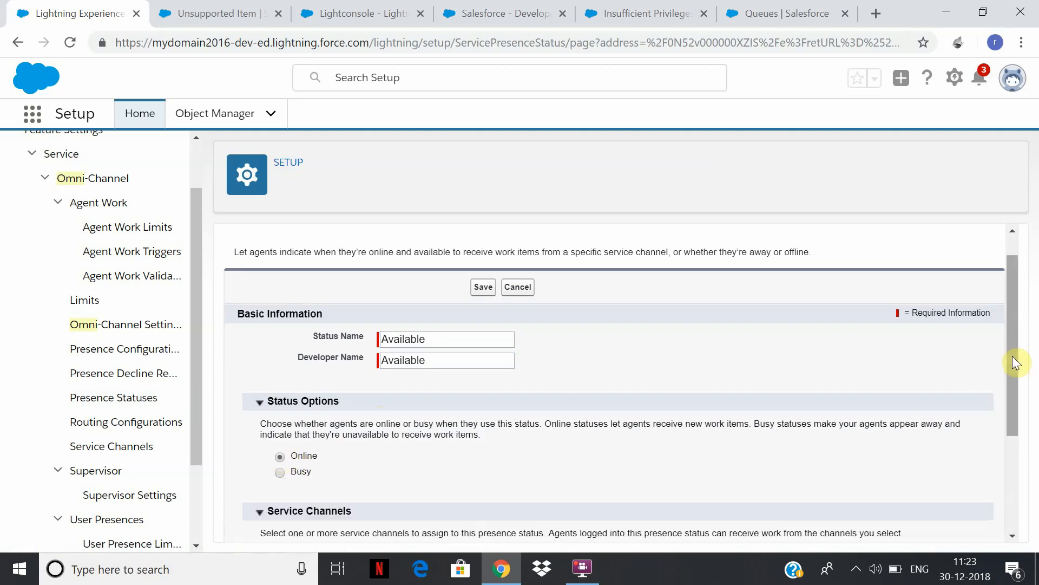
- Assign the Caseroute service channel to the Available presence status and save it
scroll(1011, 360, down, 3)
click(292, 408)
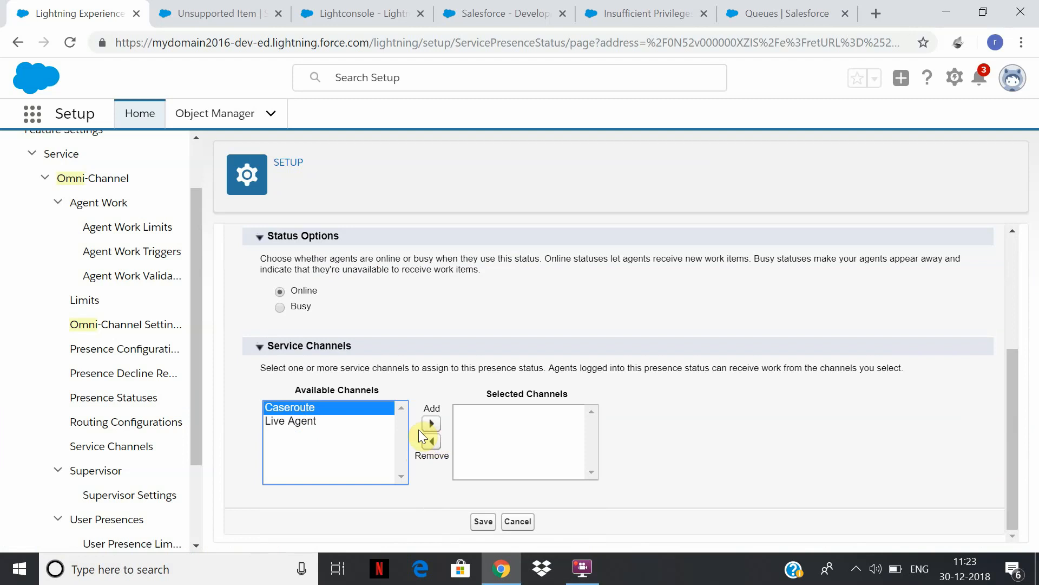
click(431, 423)
click(483, 523)
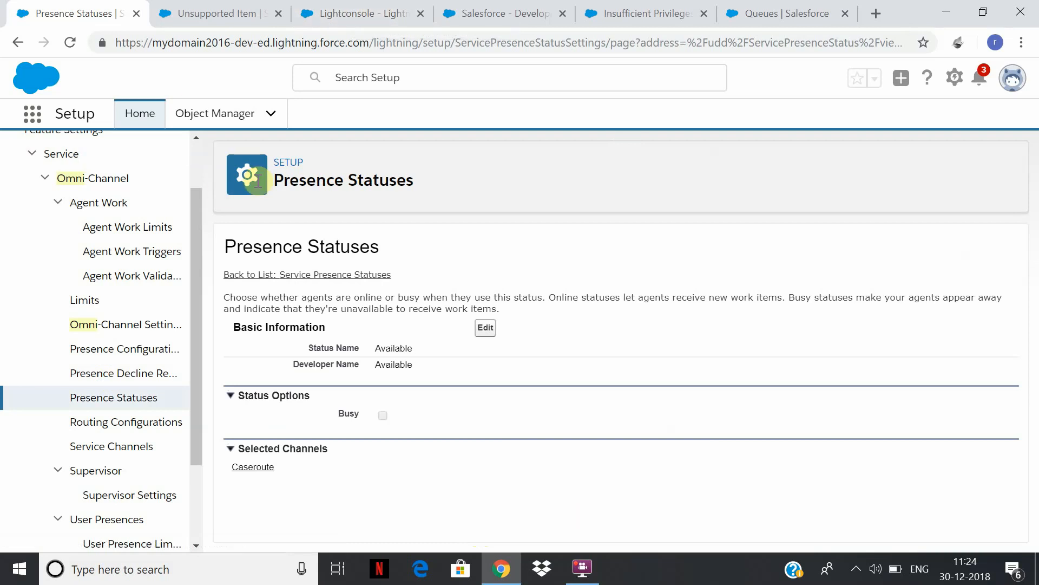
- Open the Busy presence status for editing, keep its Busy status option, and save it
click(158, 424)
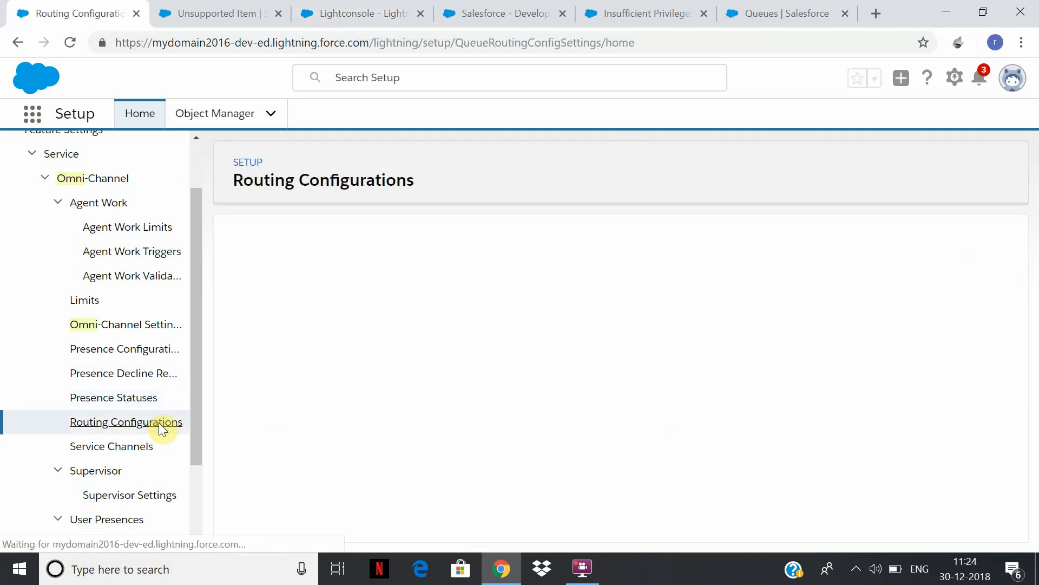
click(137, 401)
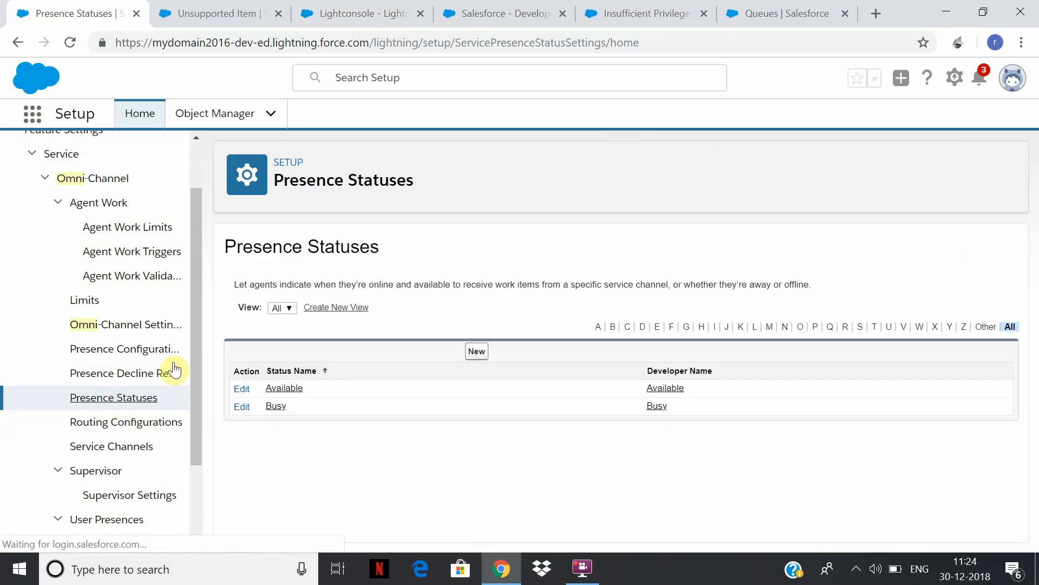
click(276, 406)
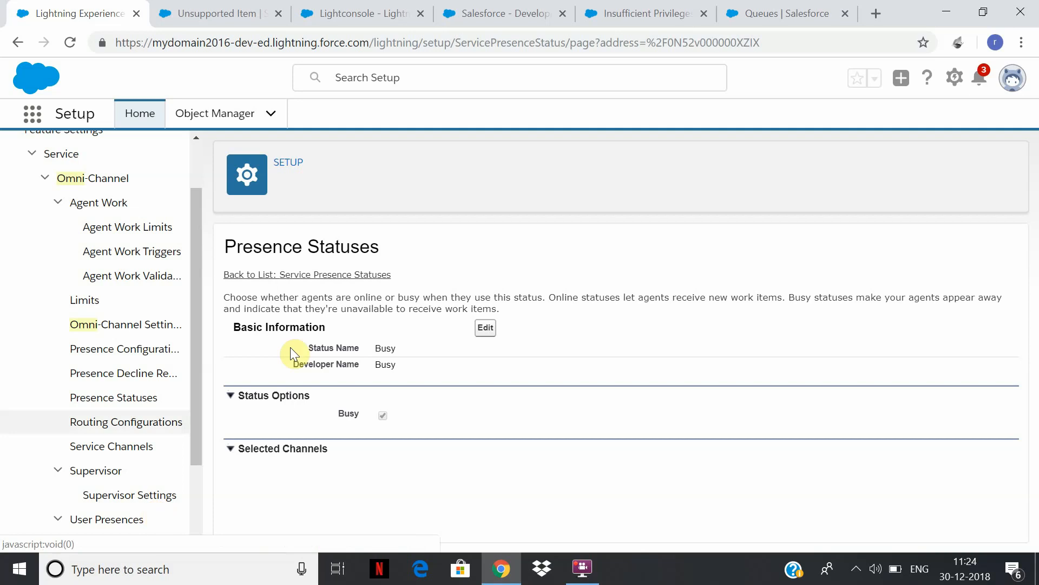
click(485, 328)
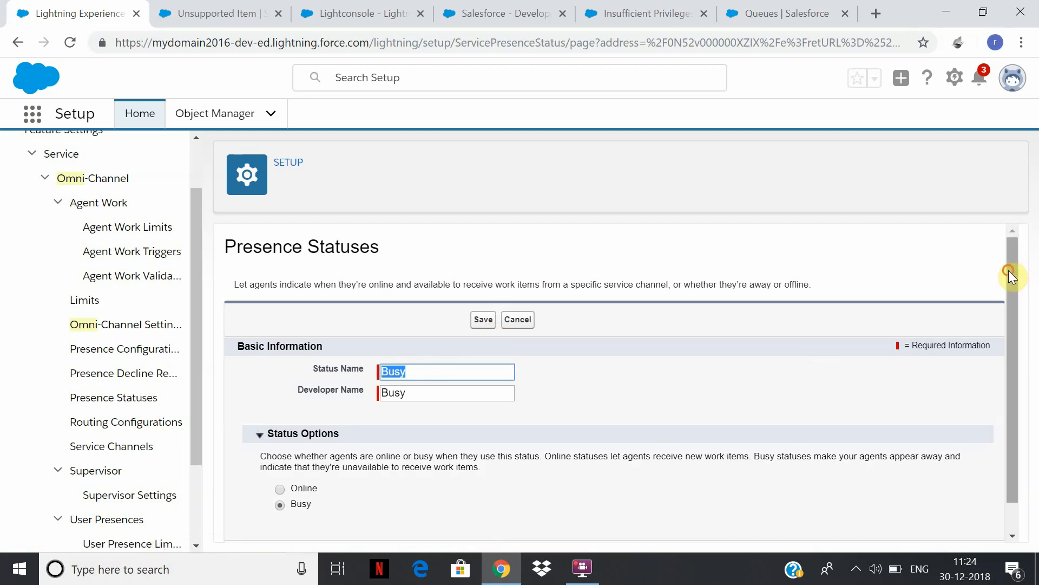
scroll(1012, 274, down, 1)
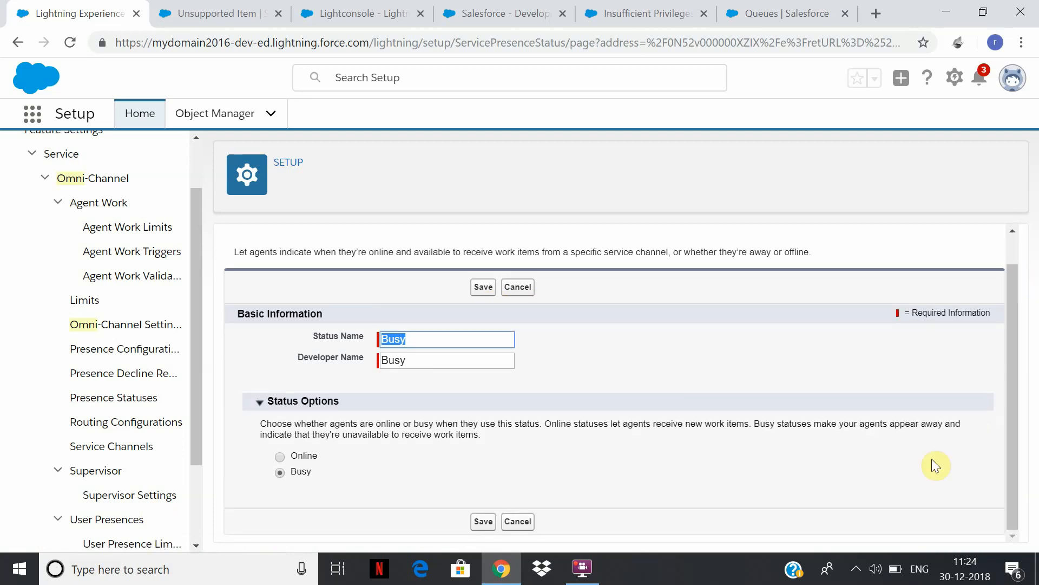
click(484, 522)
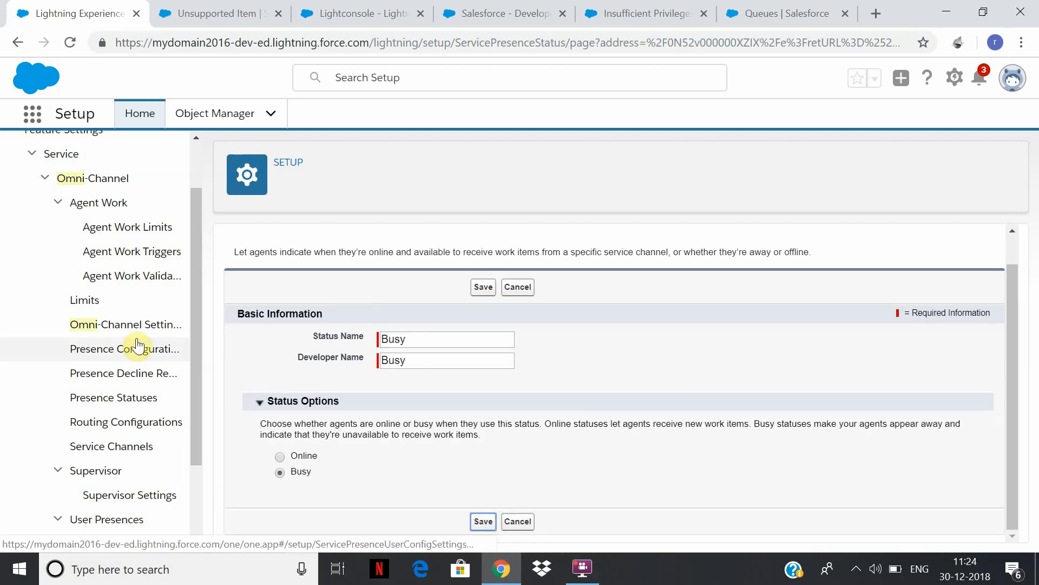
- Duplicate the setup page in a new browser tab, search setup for user, and open the Users page there
right_click(66, 13)
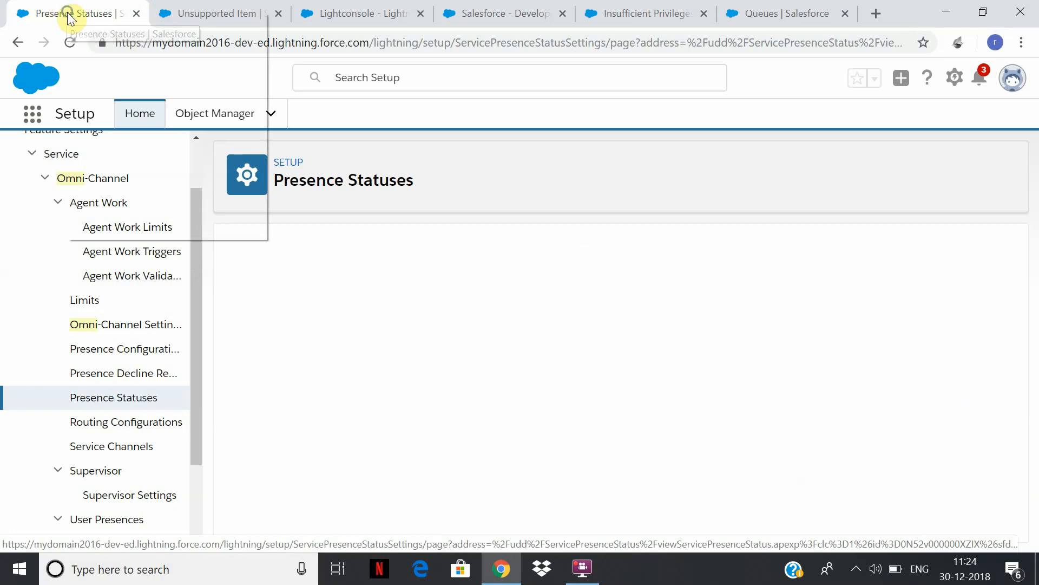
click(135, 72)
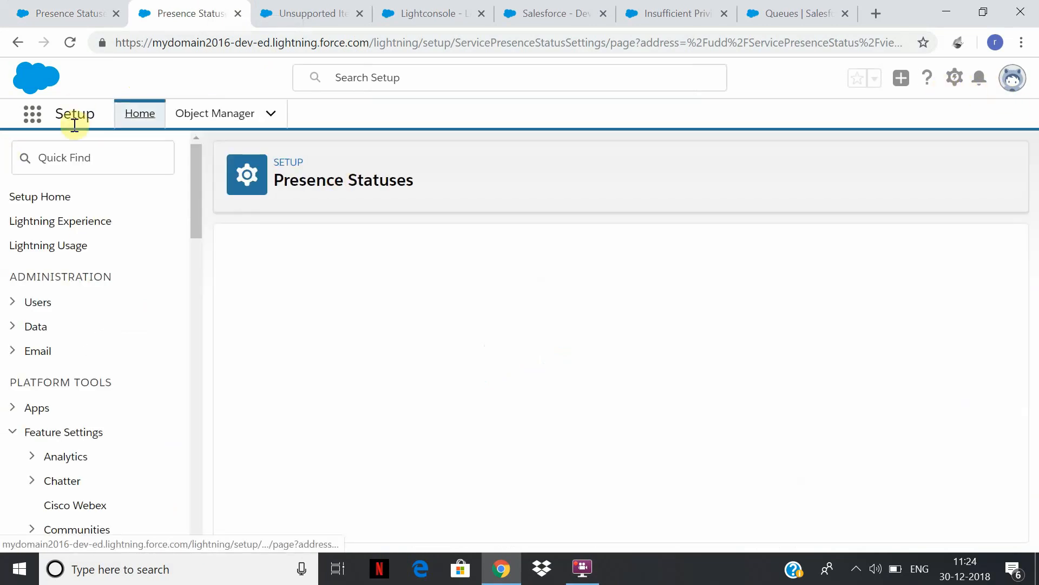
click(76, 155)
text(user)
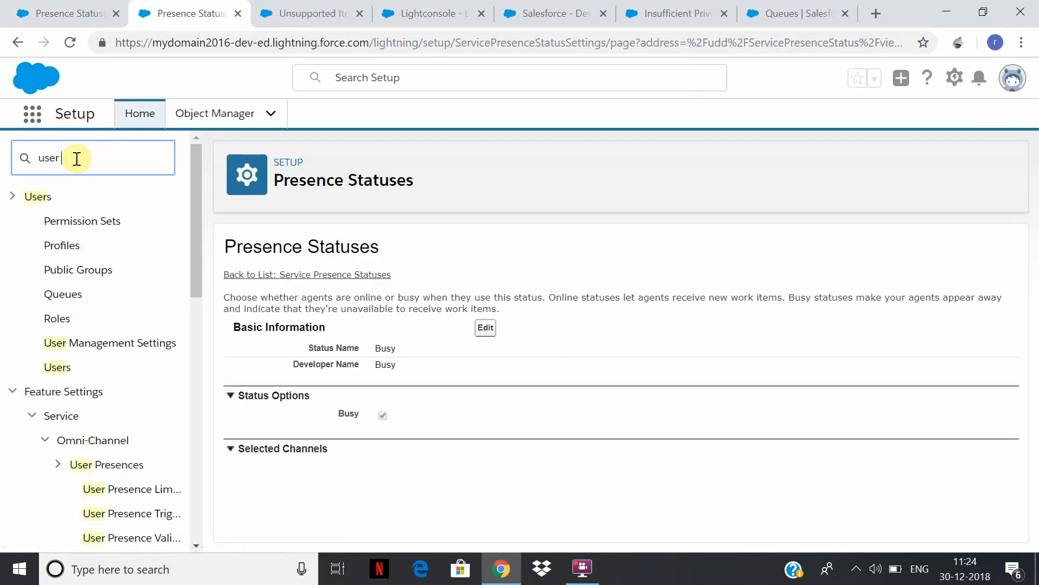
click(64, 368)
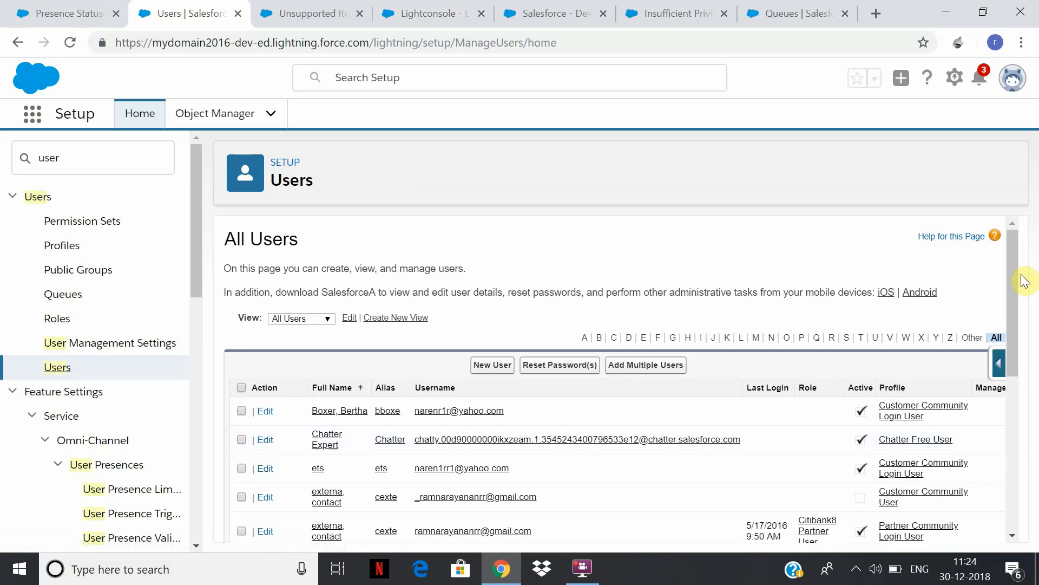
- Open the System Administrator user's record for editing, review its feature license checkboxes such as Service Cloud User, and save it
scroll(1024, 281, down, 5)
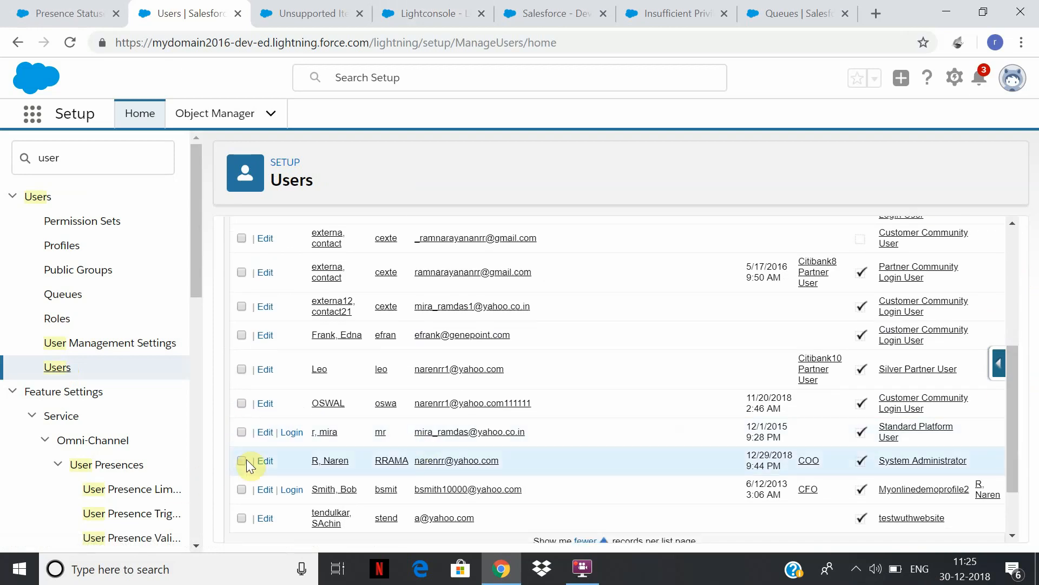
click(264, 461)
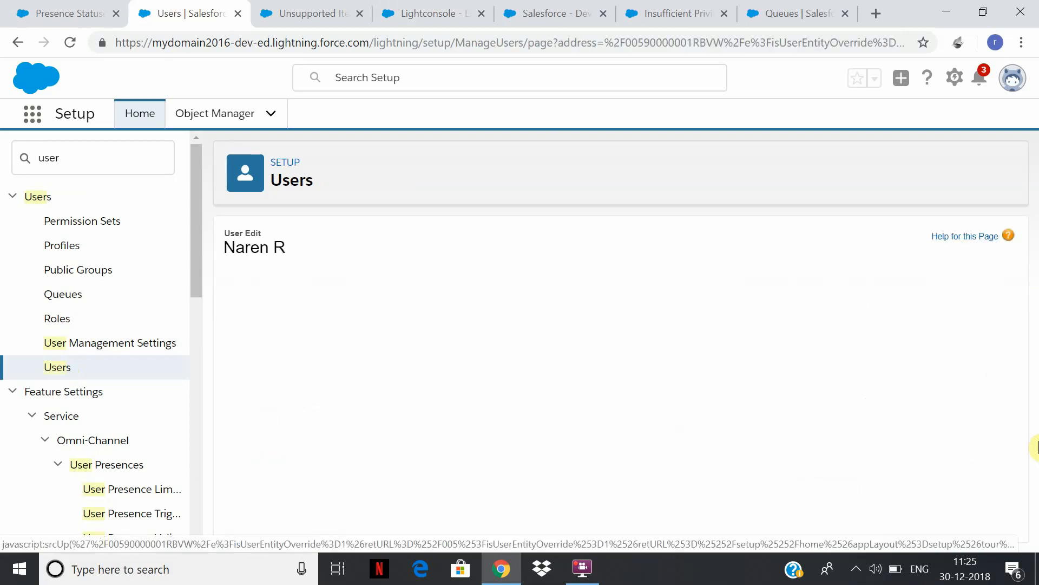
scroll(1011, 267, down, 3)
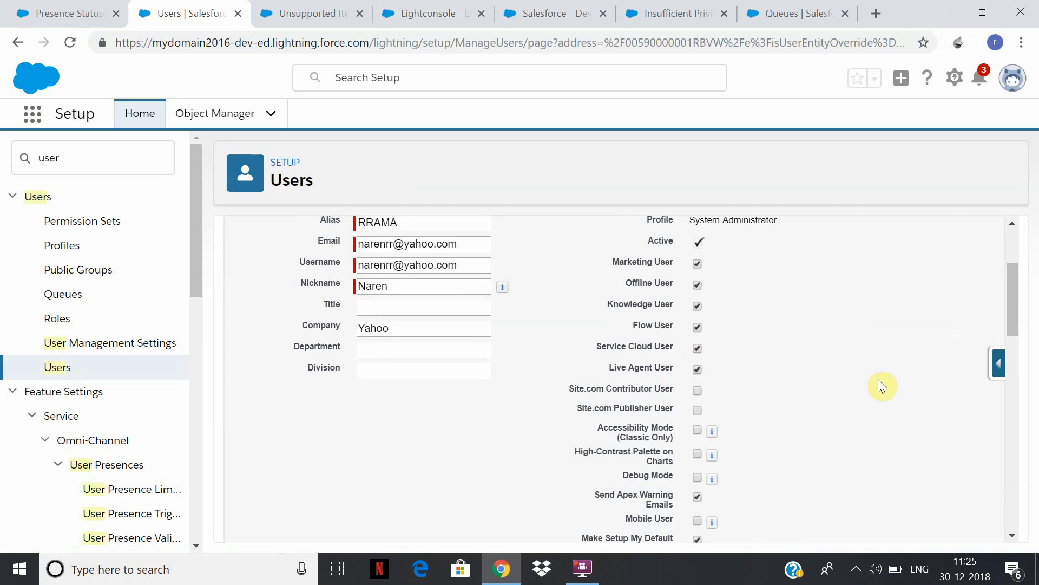
scroll(1004, 287, down, 15)
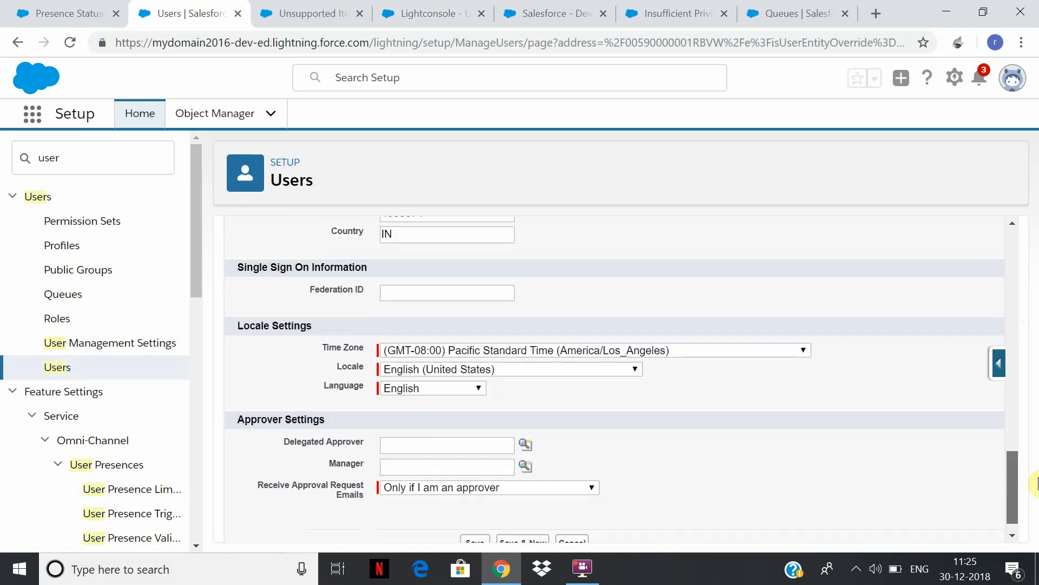
click(482, 522)
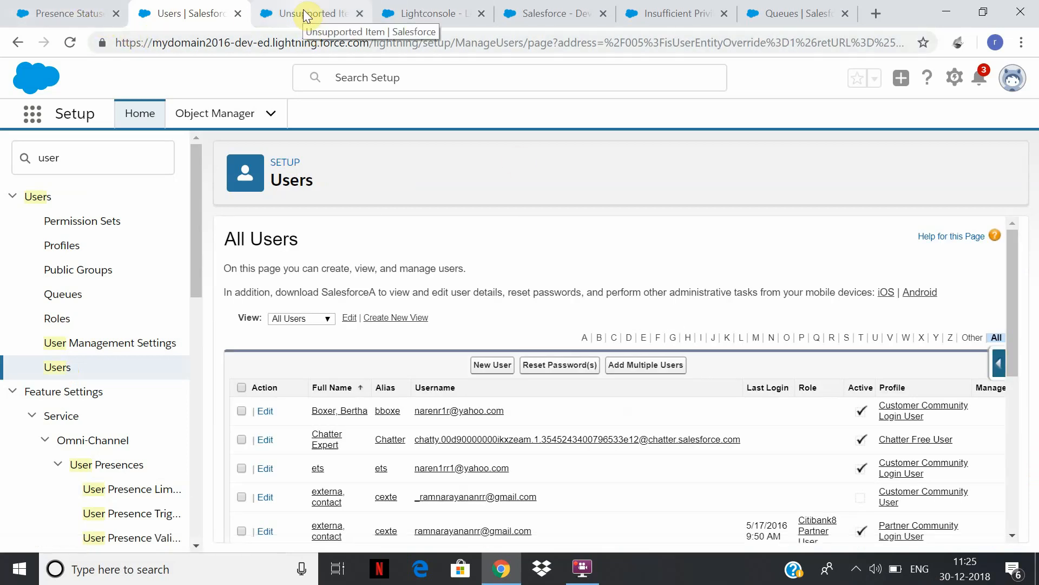
- Search setup for app in the duplicated browser tab and open the App Manager
click(68, 13)
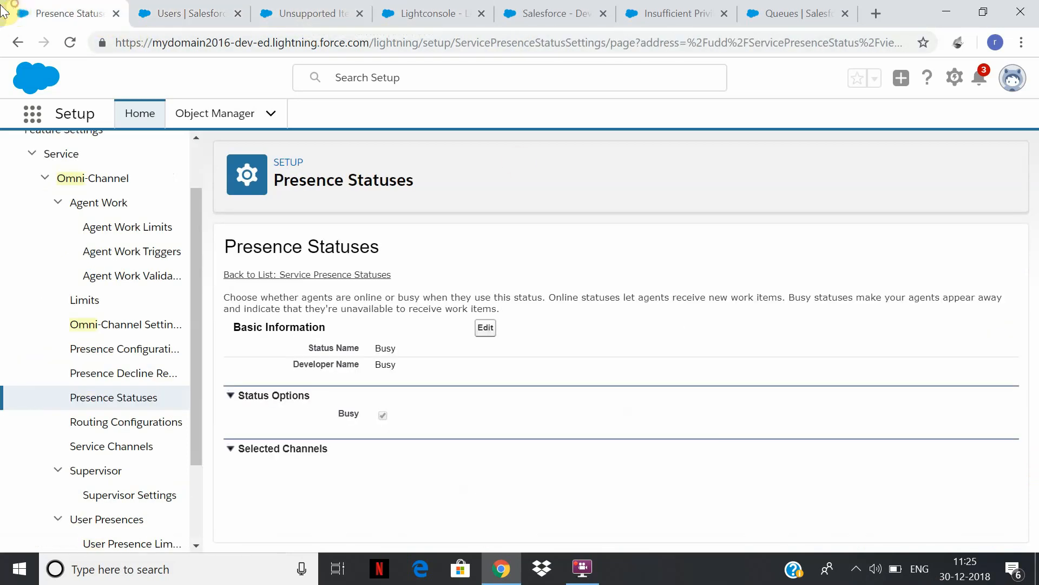
click(186, 11)
drag(86, 155, 3, 157)
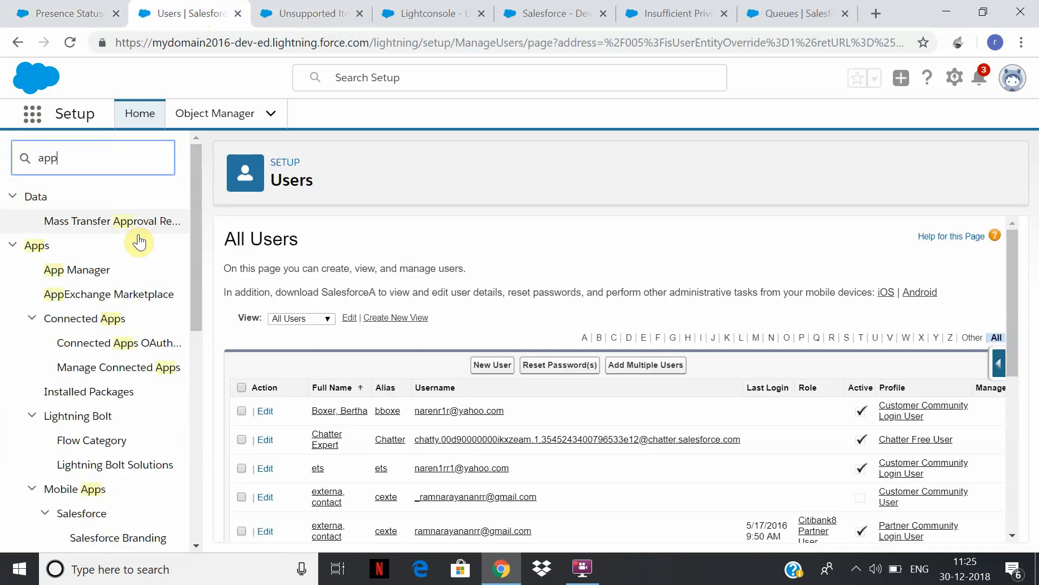
click(80, 272)
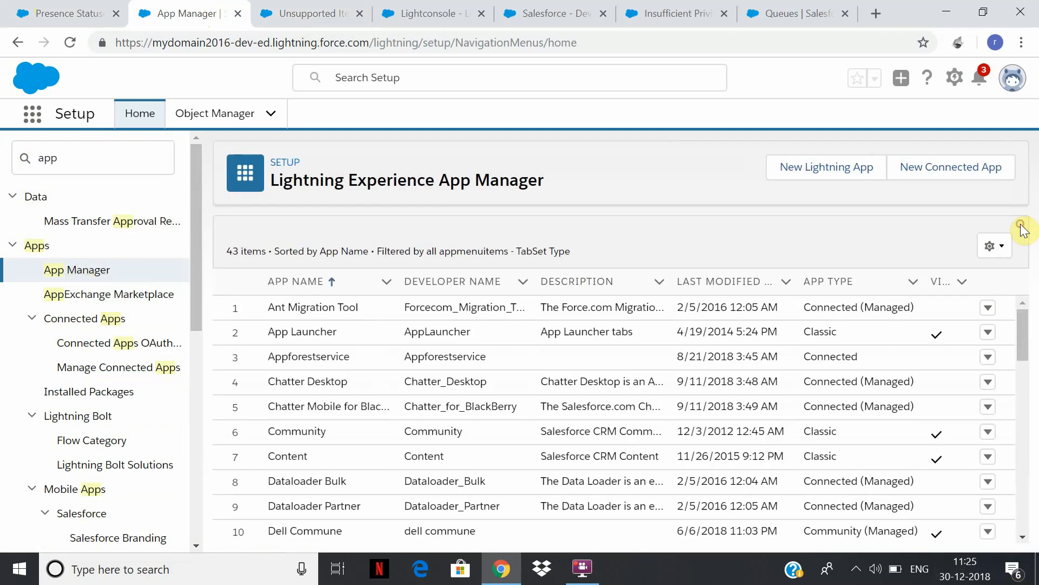
- Open the Lightconsole app for editing from the app list and go to its utility items
drag(1029, 338, 1037, 390)
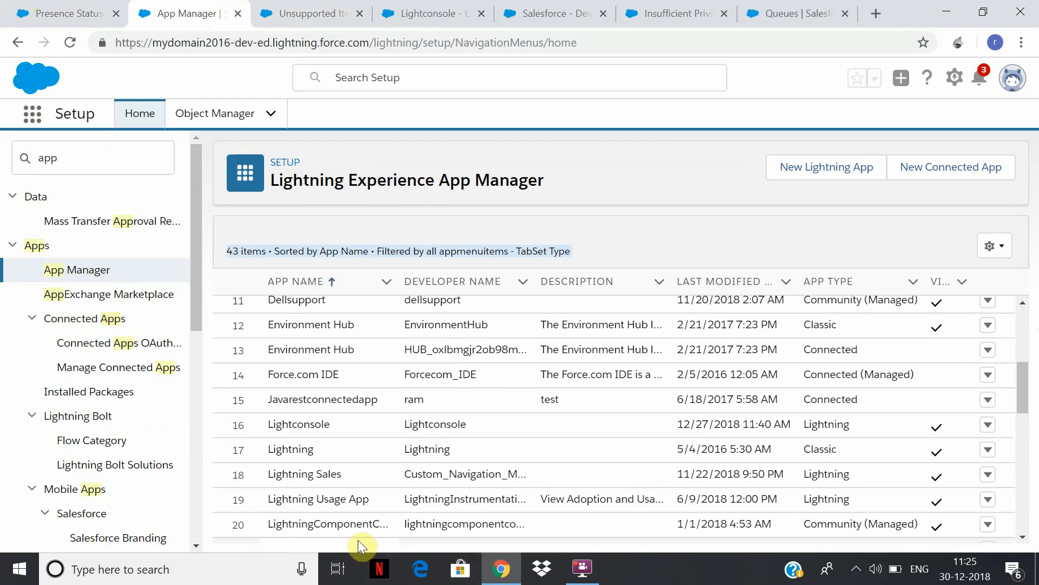
click(995, 428)
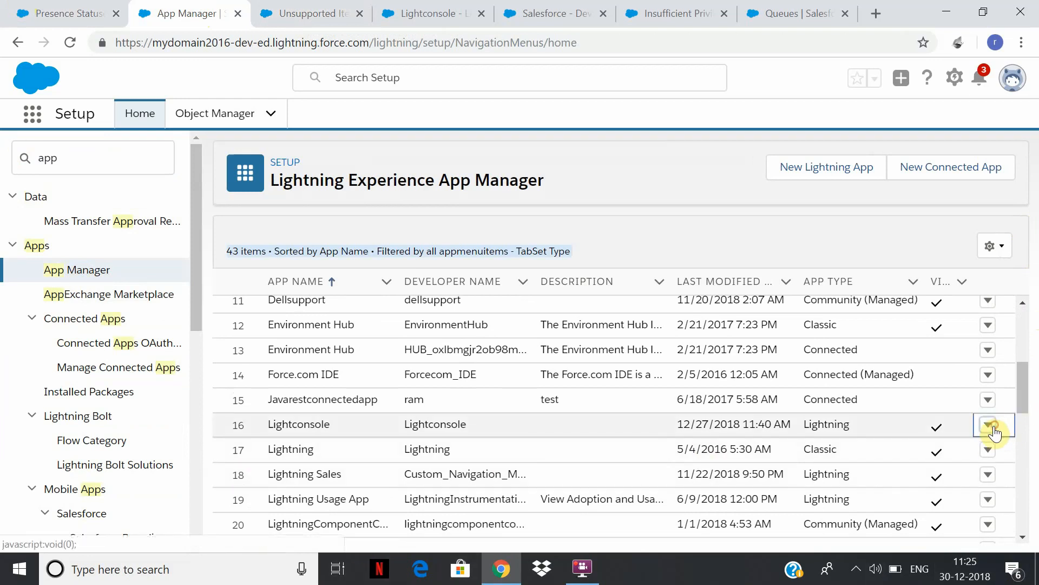
click(932, 458)
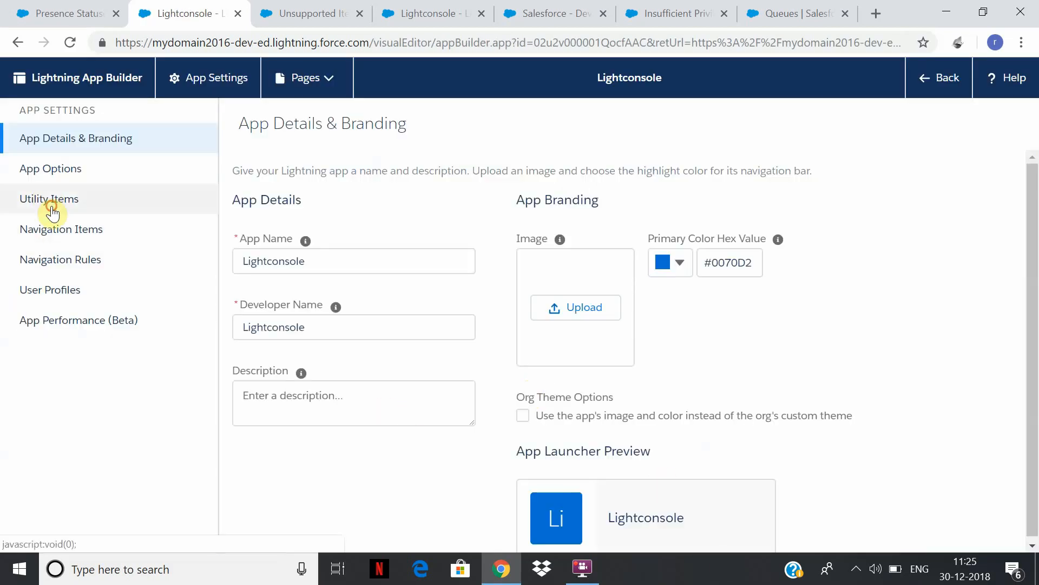
click(52, 211)
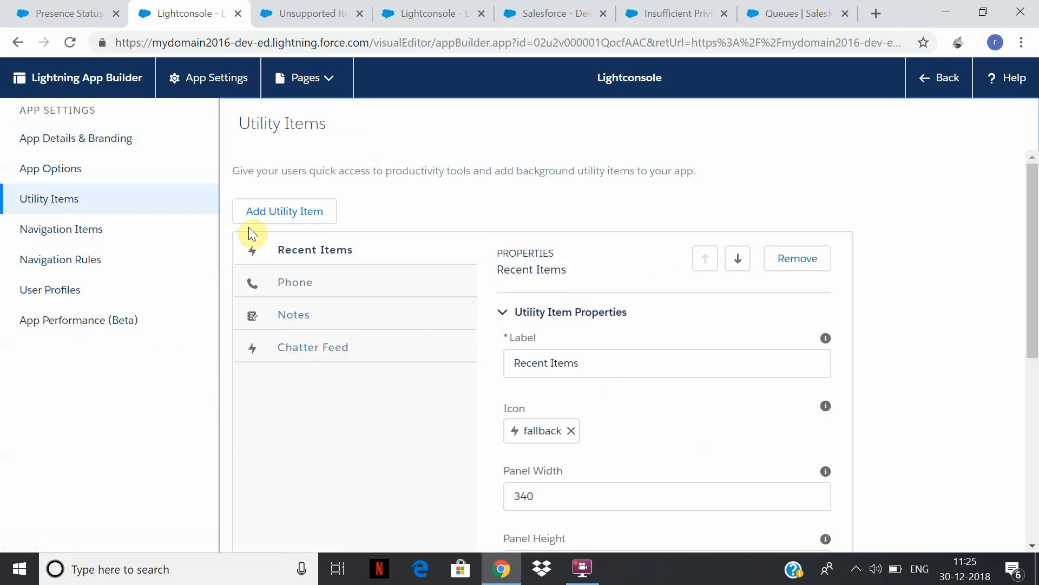
- Add the Omni-Channel utility item to the Lightconsole app, save it, and return to the App Manager
click(282, 212)
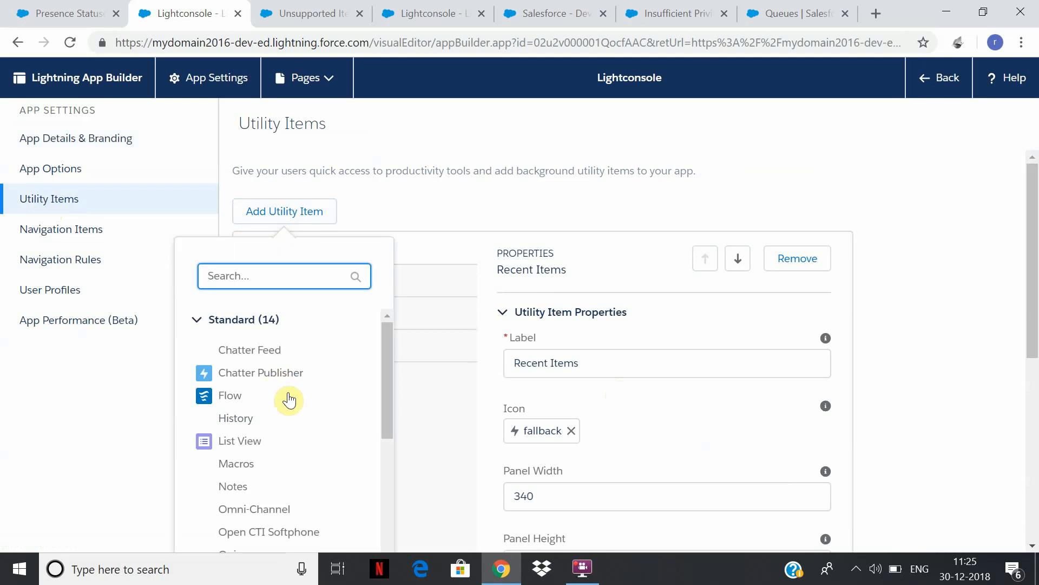
click(260, 512)
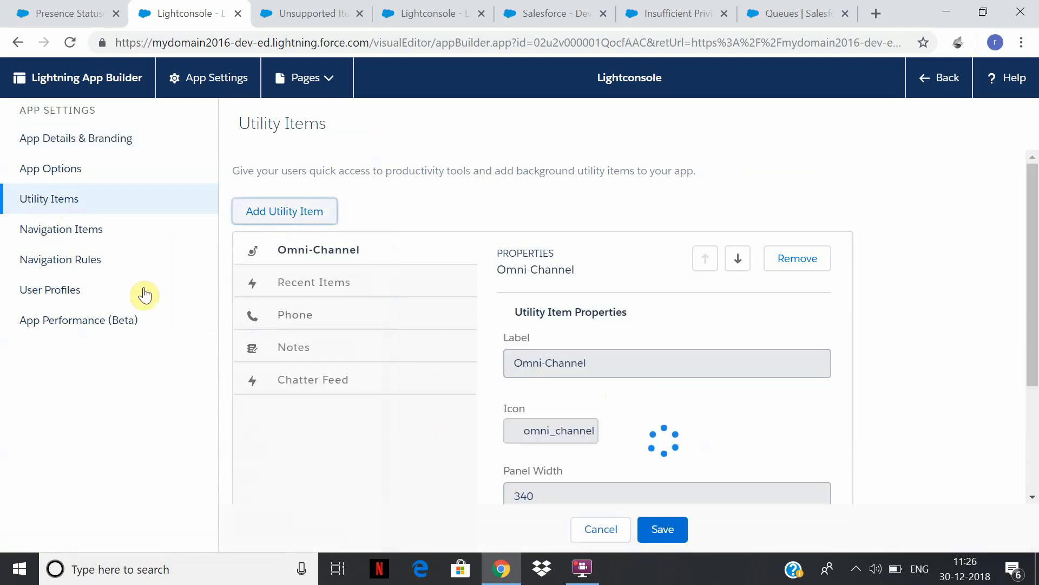
drag(1034, 325, 1035, 428)
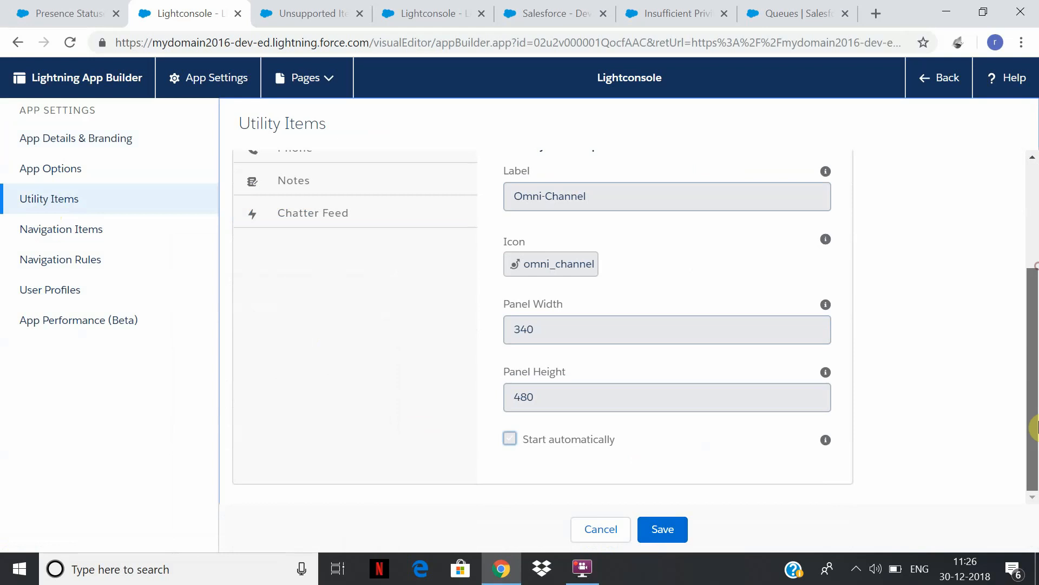
click(675, 532)
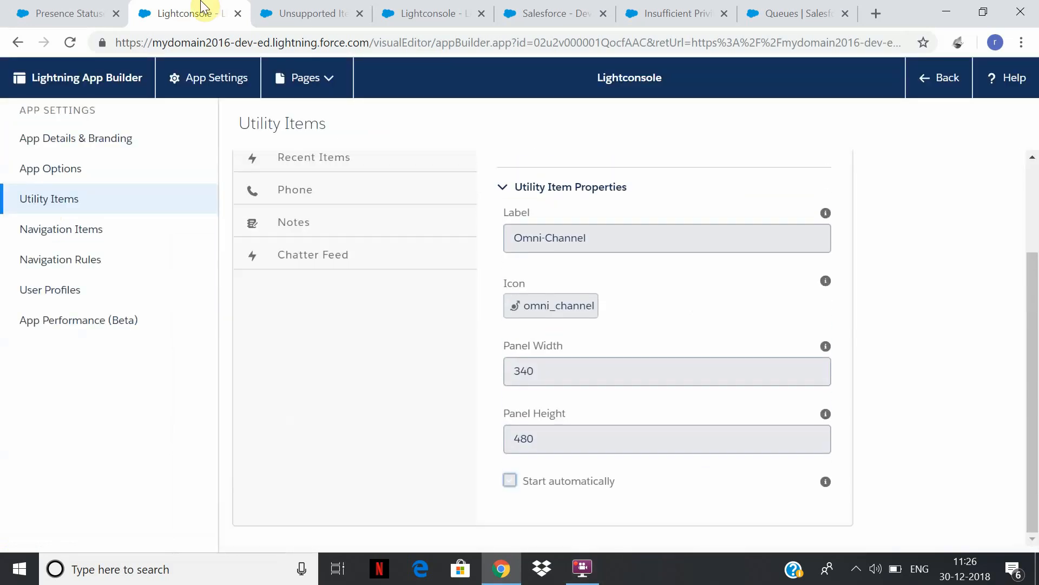
click(32, 10)
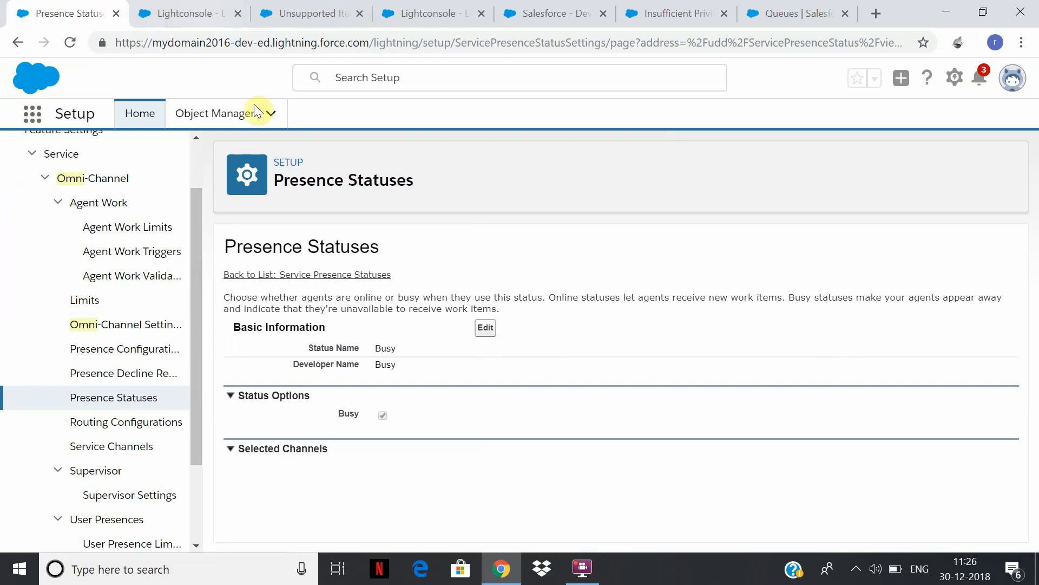
click(185, 13)
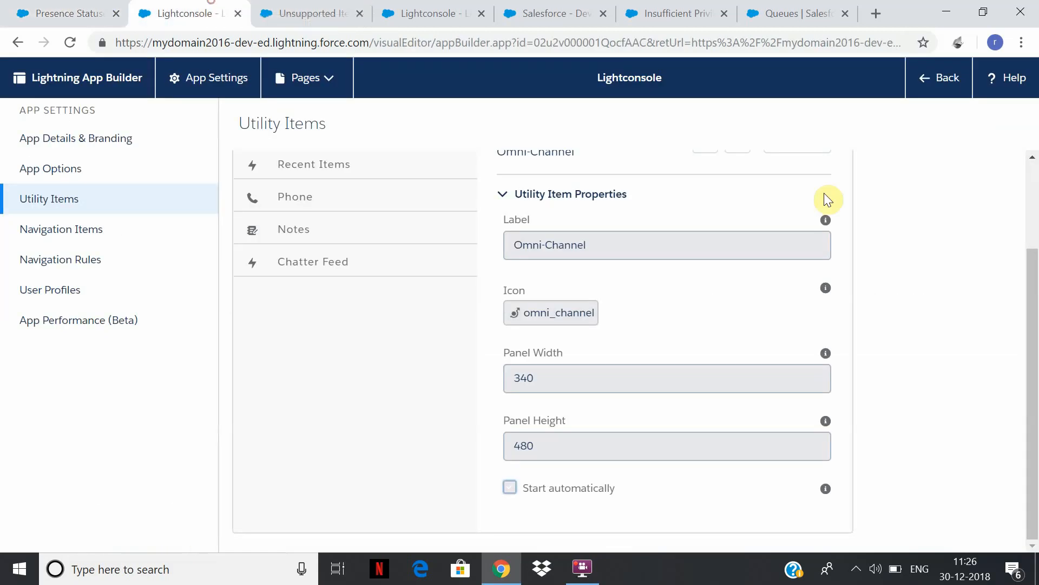
click(955, 81)
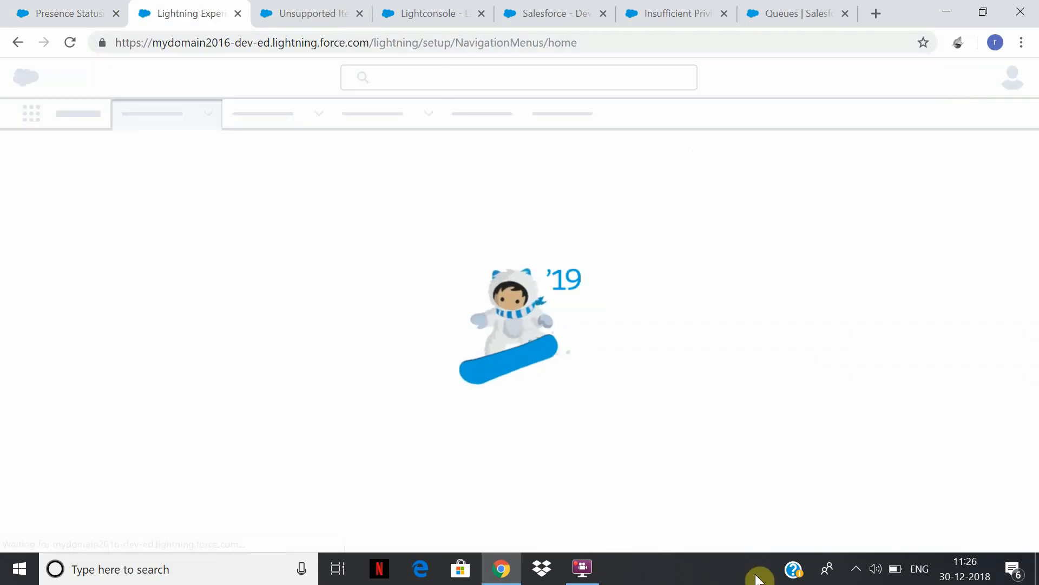
click(590, 570)
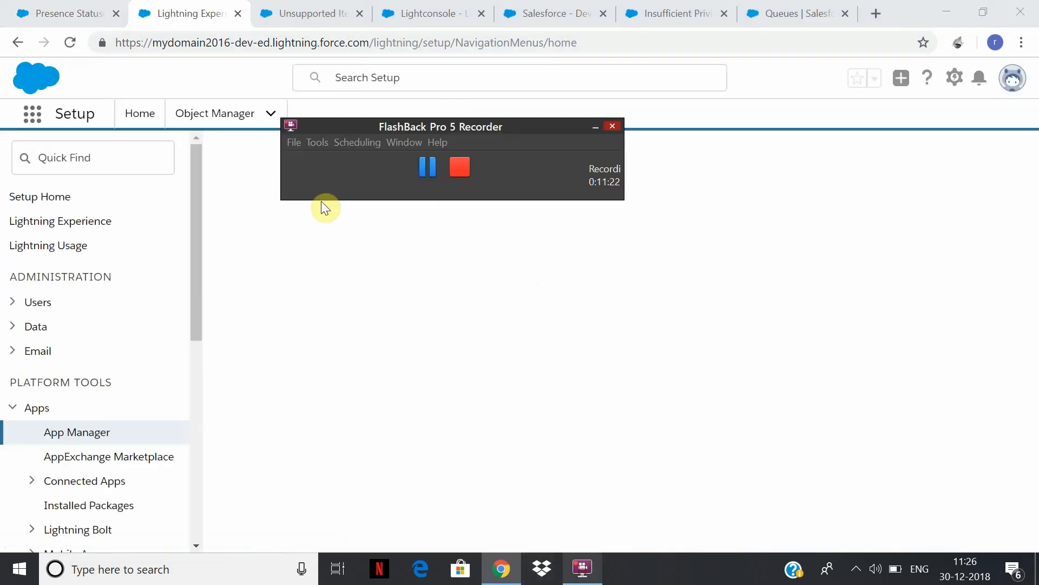
click(427, 167)
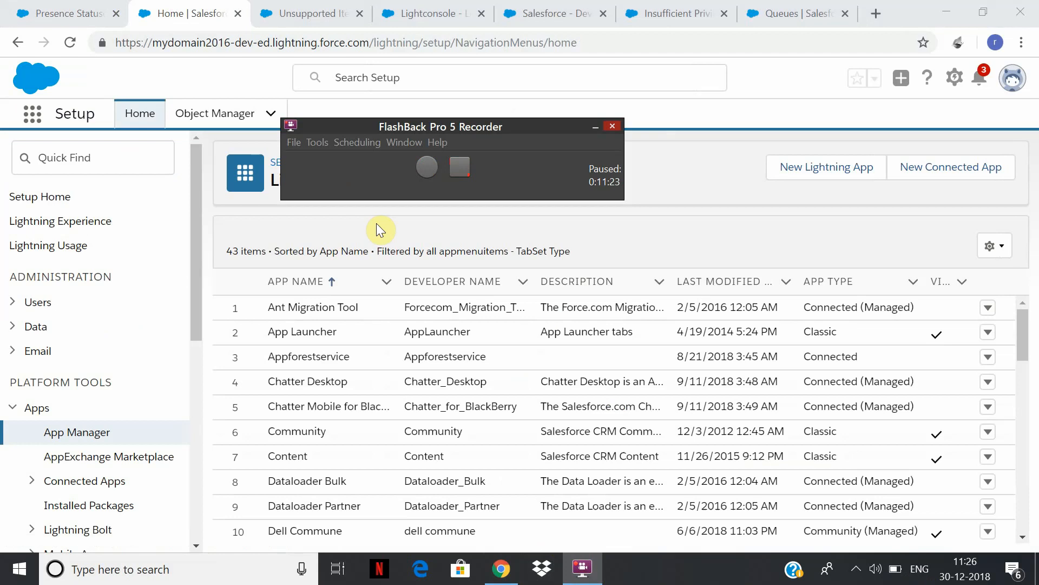
click(284, 236)
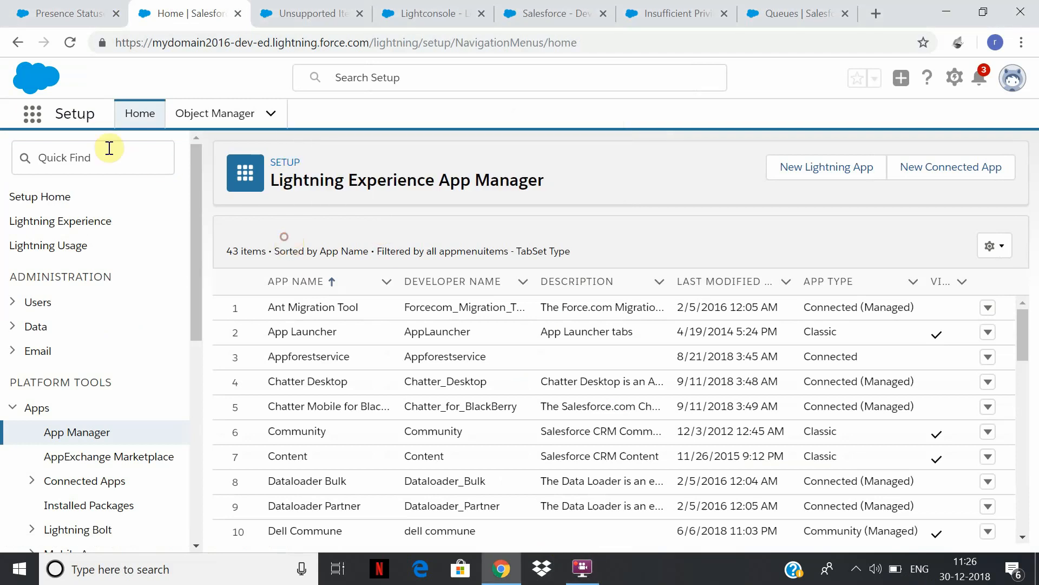
- Launch the Lightconsole app from the full list of apps and close its Unsupported Item tab
click(34, 120)
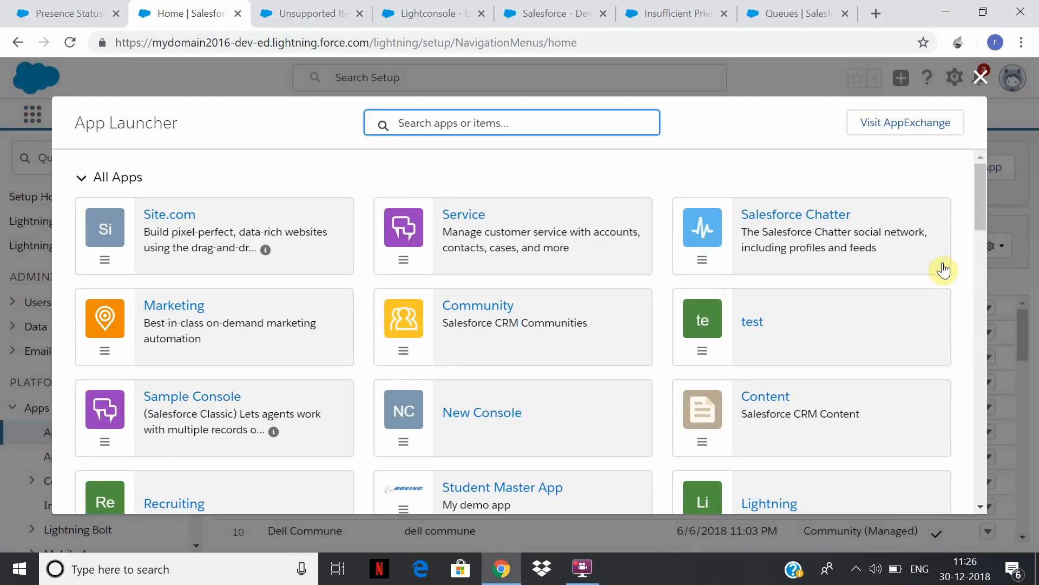
drag(971, 199, 1036, 313)
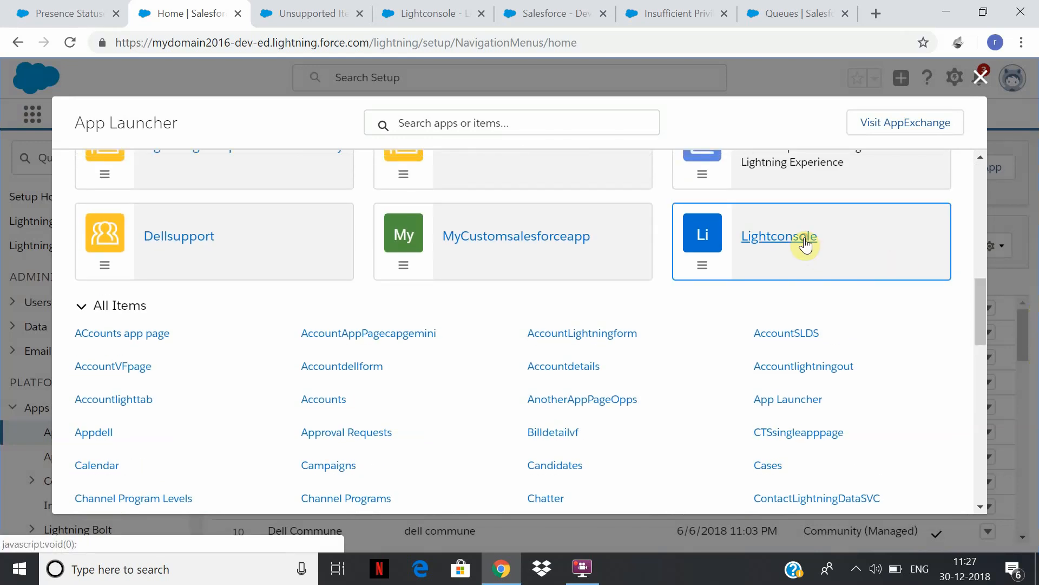
click(806, 244)
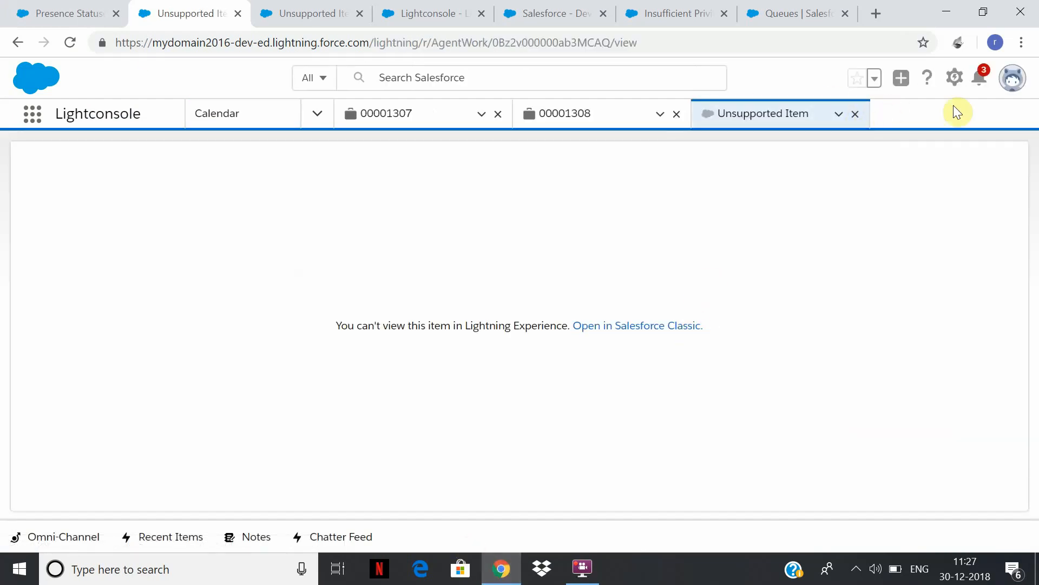
click(854, 114)
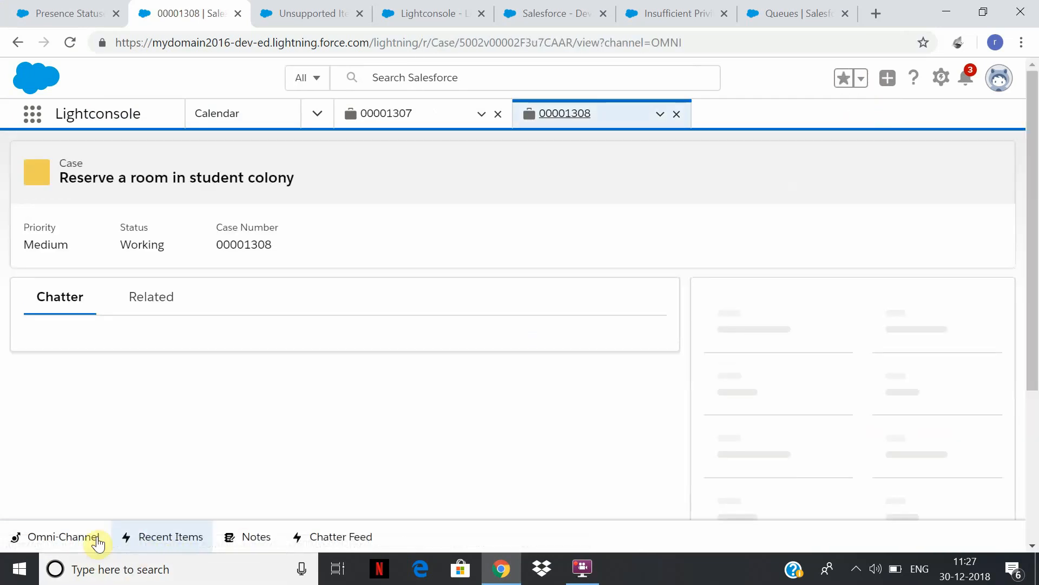
- Open the Omni-Channel utility in Lightconsole and set the presence status to Available
click(63, 536)
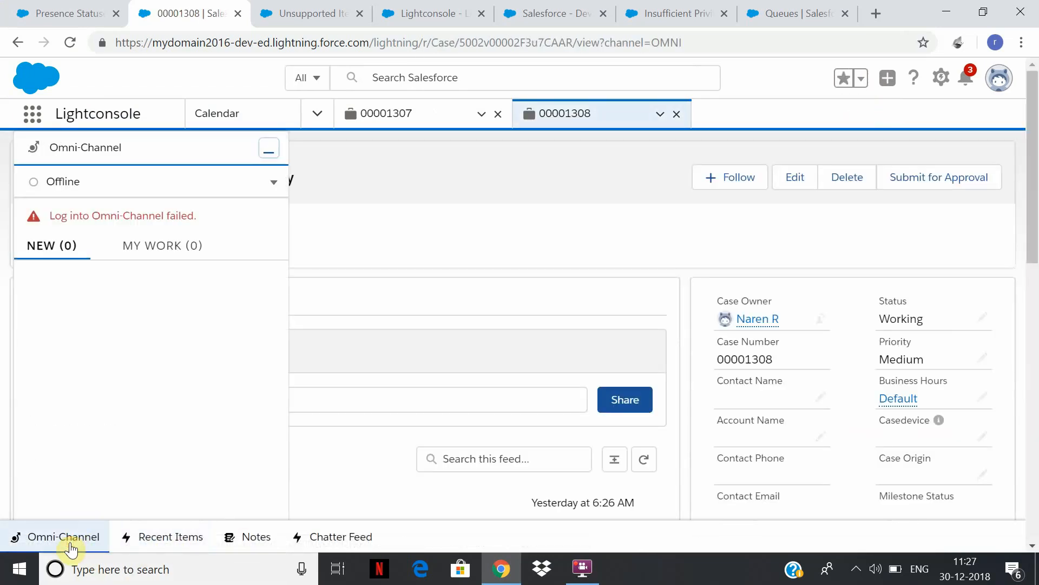
click(274, 182)
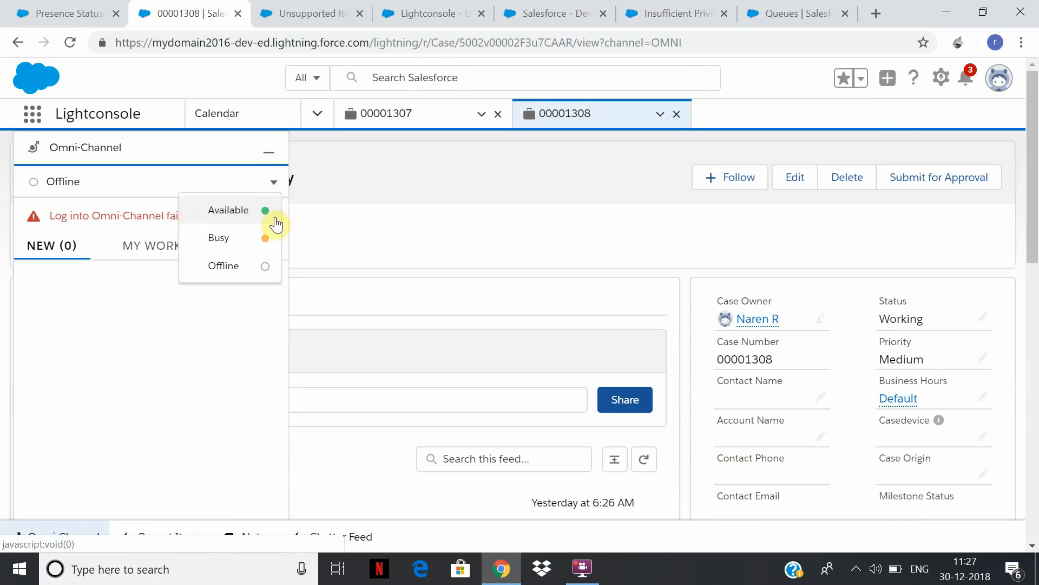
click(222, 210)
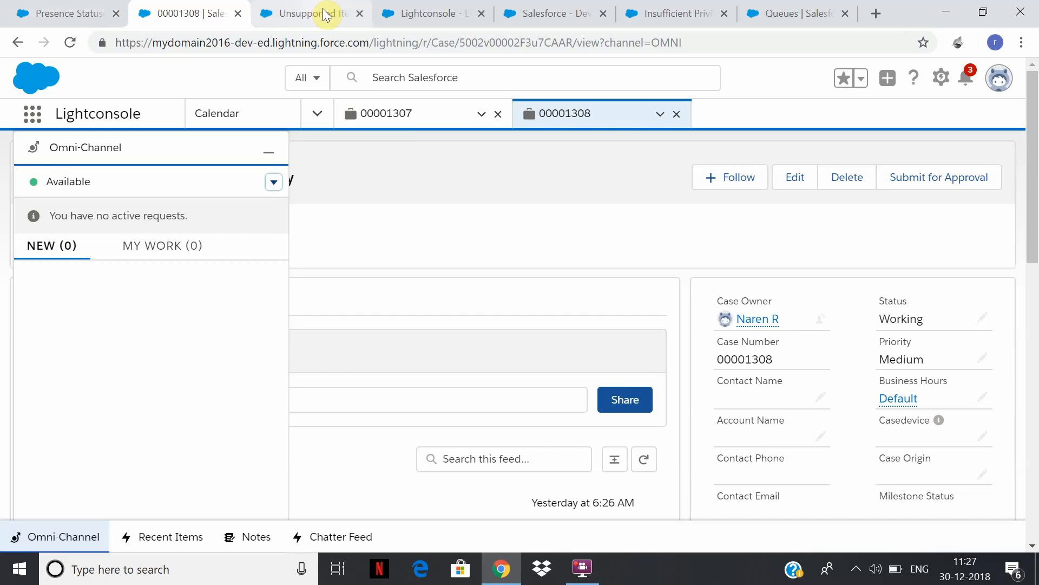
click(69, 4)
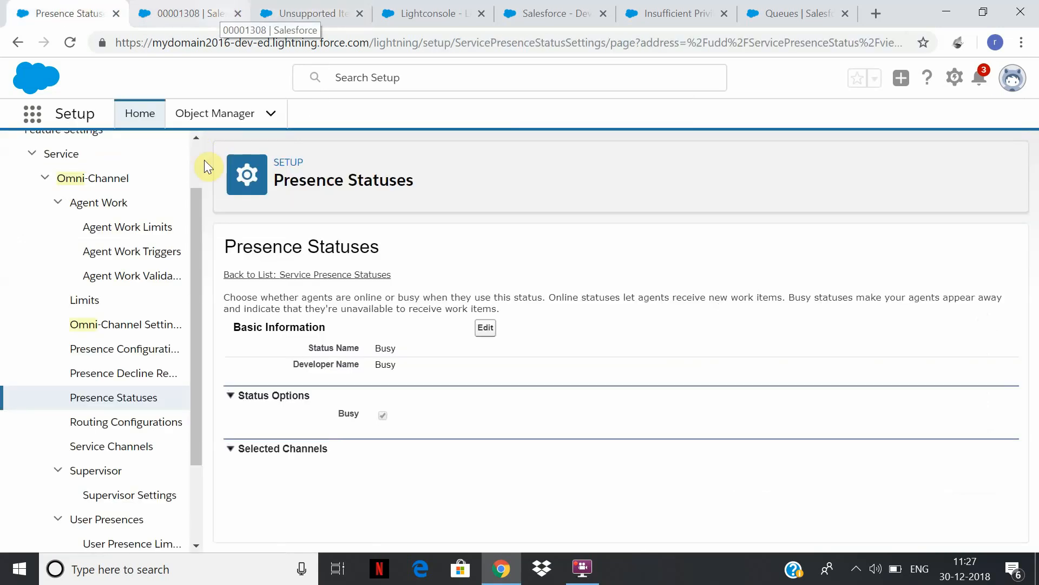
scroll(204, 160, up, 2)
click(336, 12)
click(420, 12)
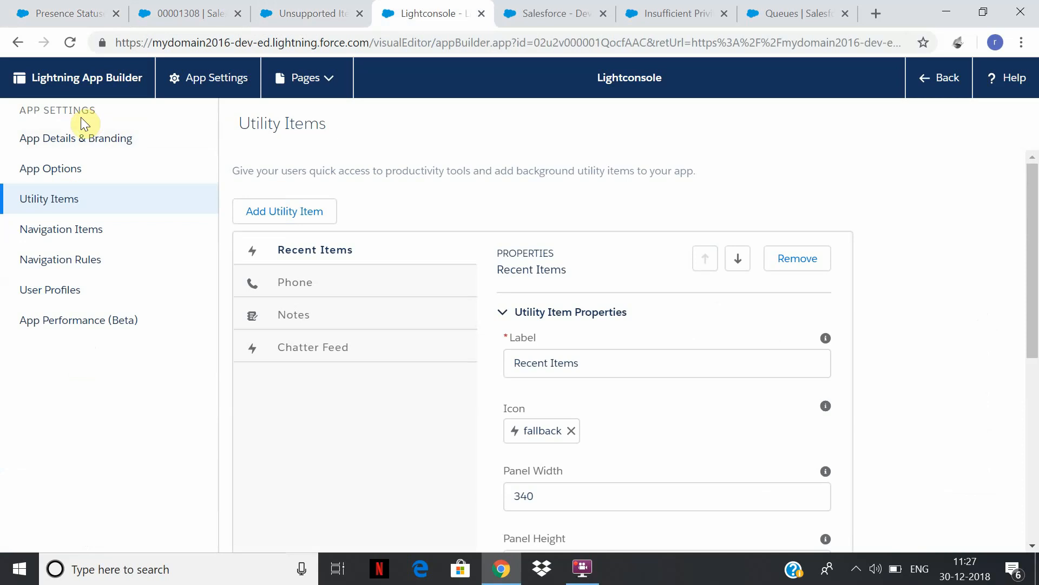
click(301, 12)
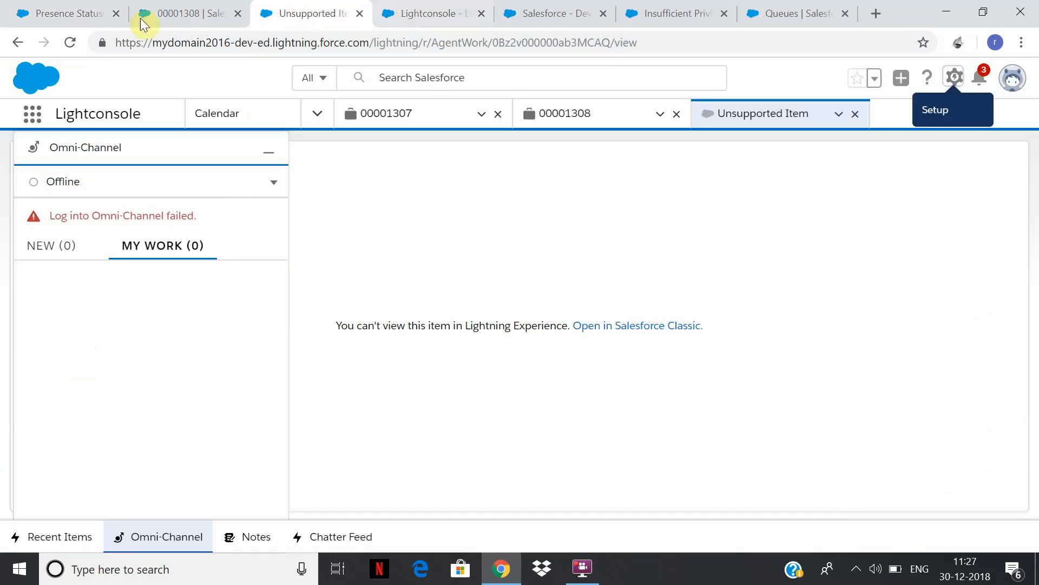
click(187, 12)
- Search setup for assign and open the active case assignment rule Assignruledemo1 to review its rule entries
click(67, 16)
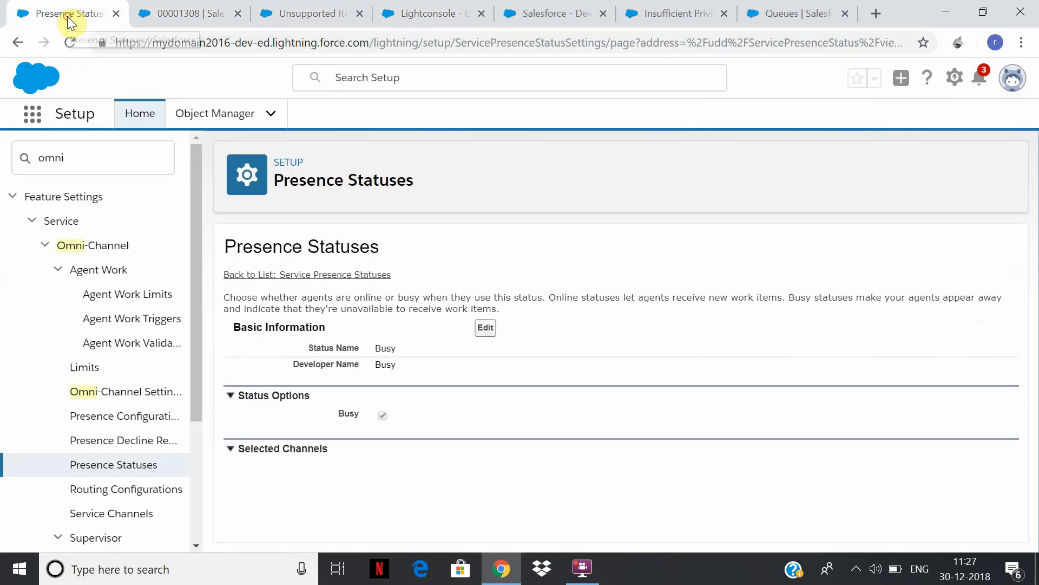
double_click(64, 163)
text(assign)
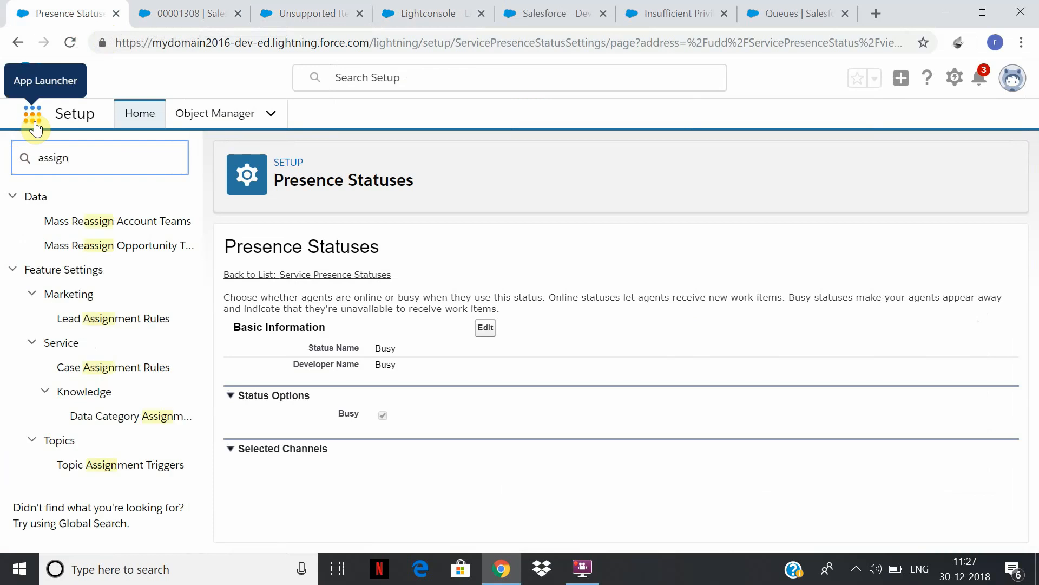
click(128, 376)
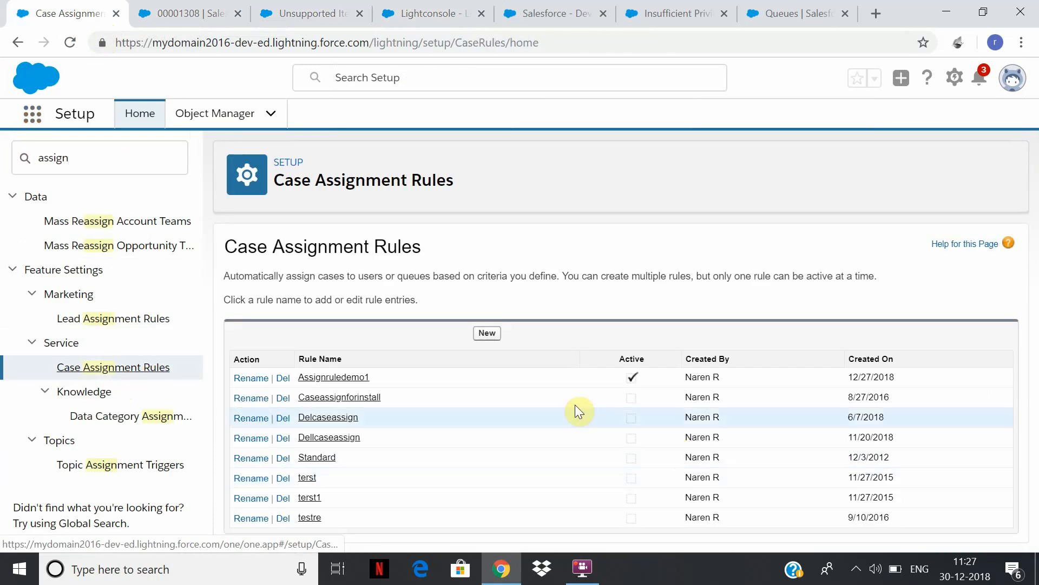
click(346, 379)
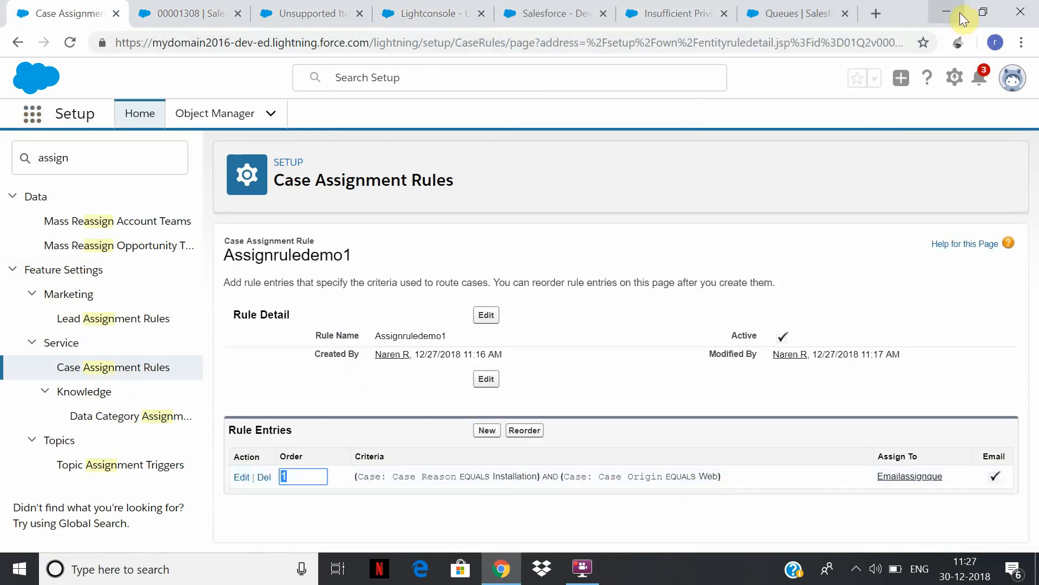
- Open File Explorer on the C: drive, go to the Desktop folder, and open the case HTML file in Edge
click(110, 552)
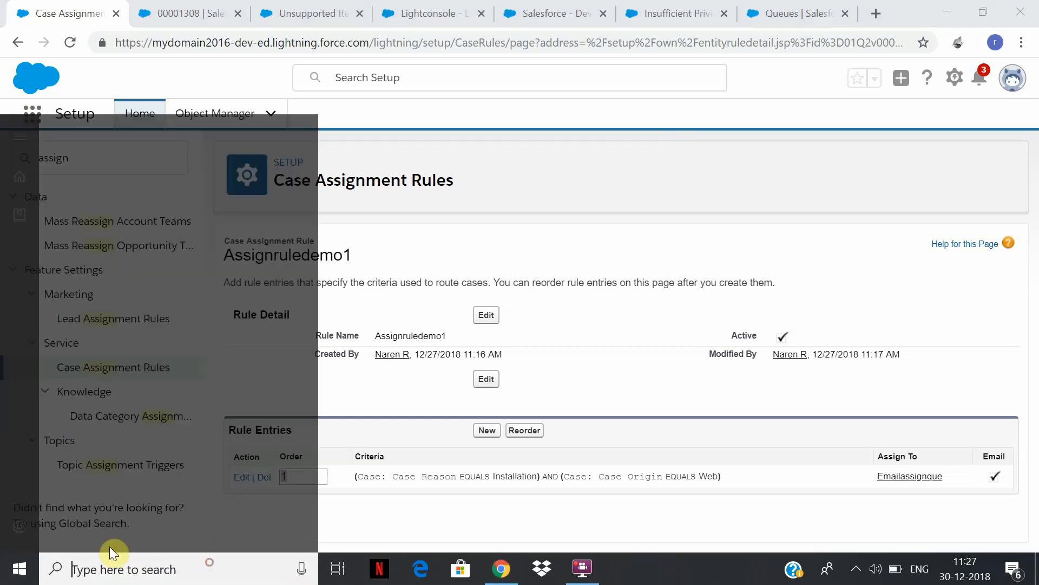
text(c:)
key(Return)
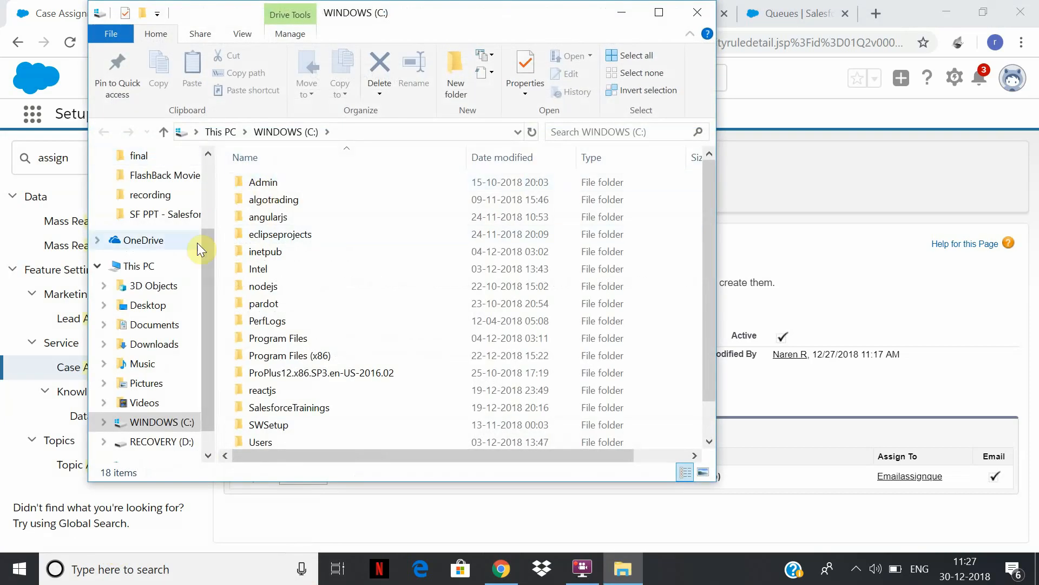
scroll(207, 243, up, 2)
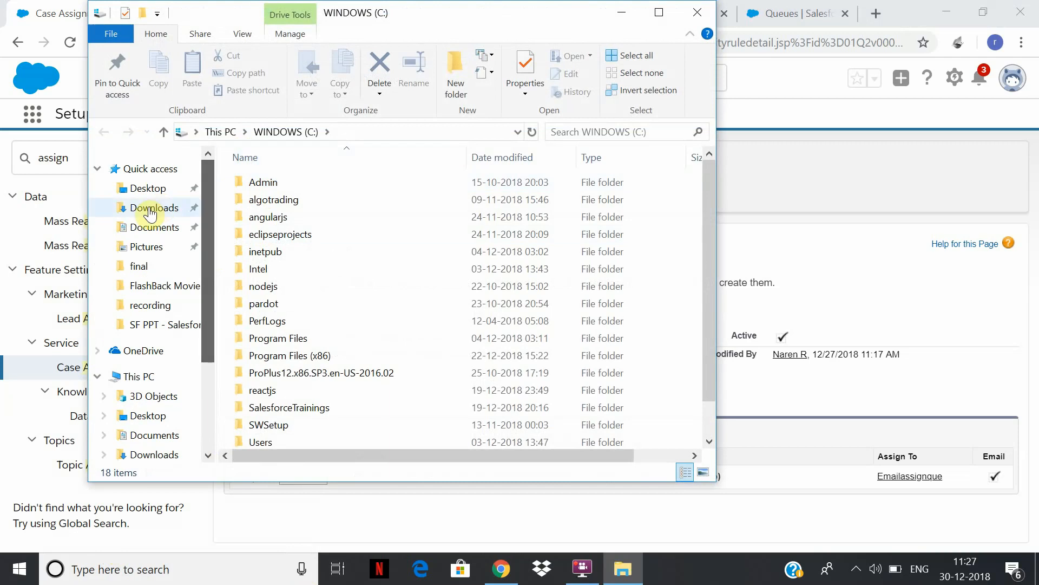
click(142, 188)
double_click(261, 186)
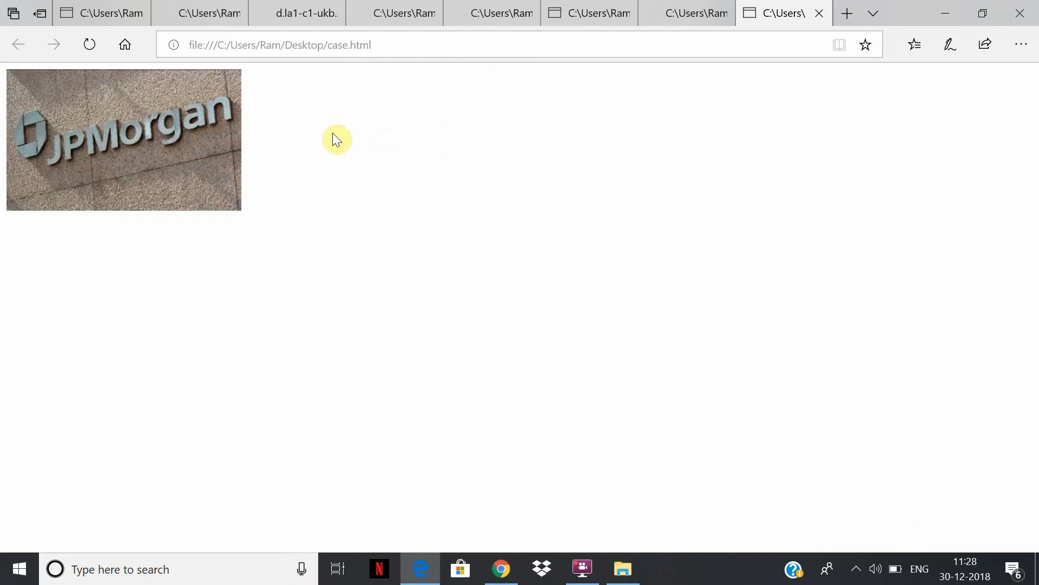
- Reload case.html from its address in Edge and minimize the Edge window
click(401, 51)
click(403, 52)
key(Return)
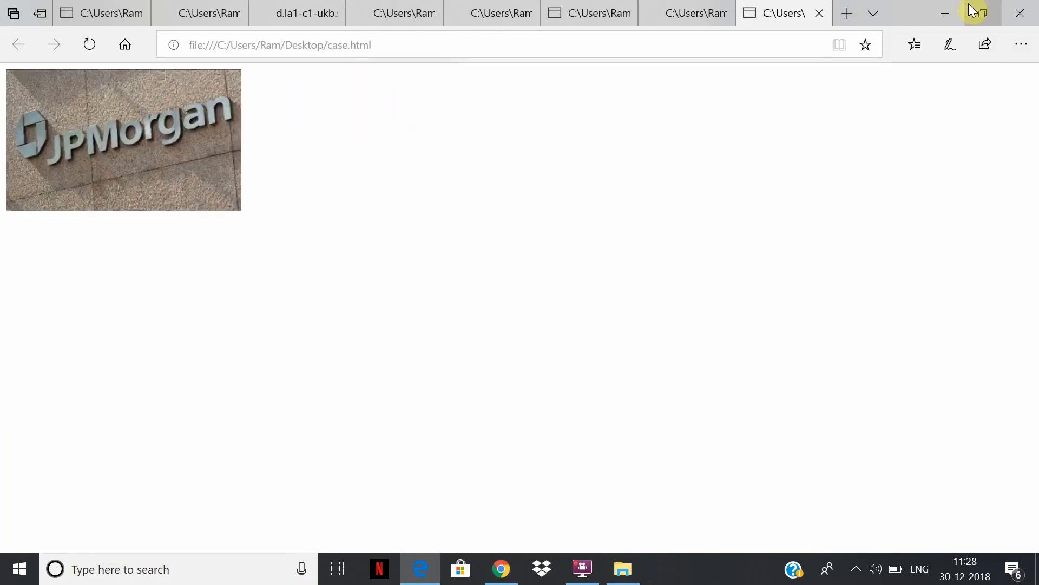
click(949, 12)
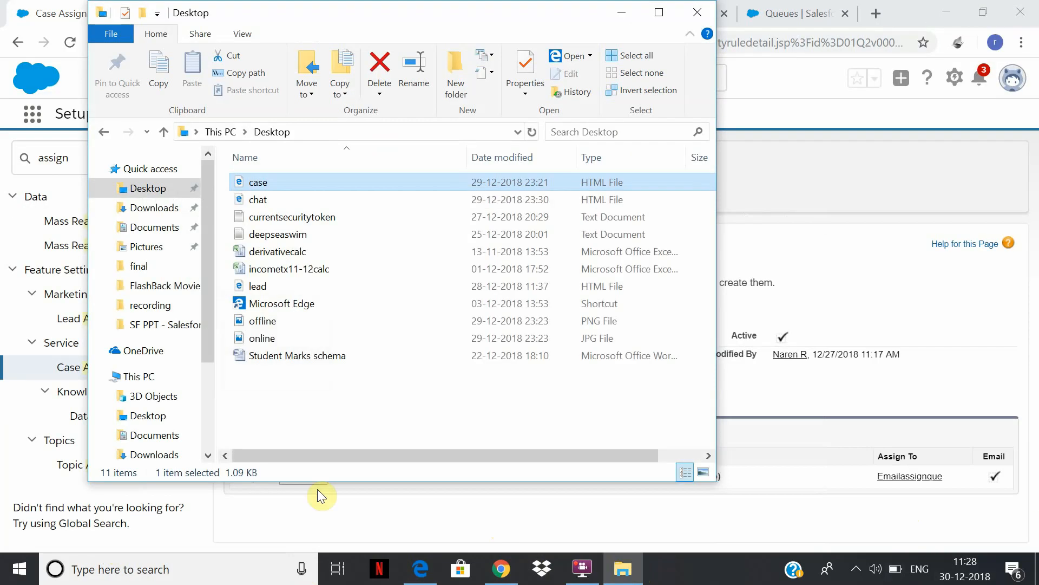
- Switch back to Salesforce setup in Chrome, search for web, and open the Web-to-Case HTML Generator at its field selection
click(840, 299)
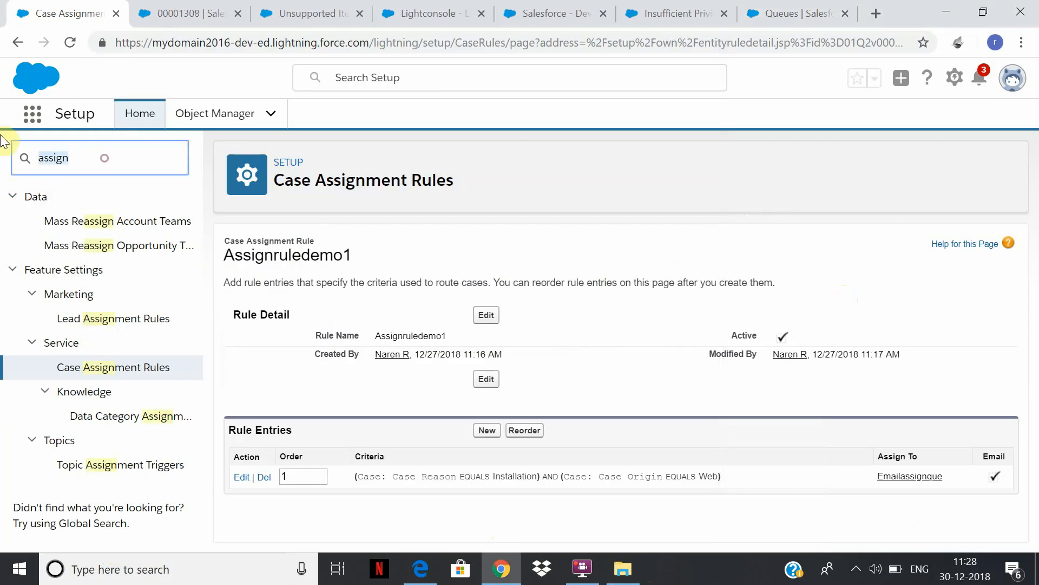
text(web)
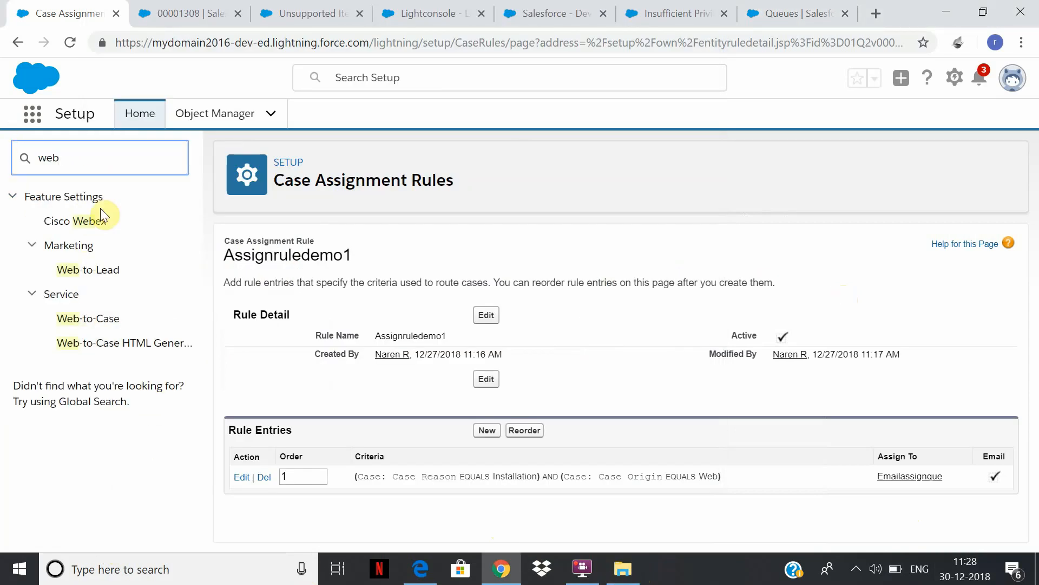
click(89, 319)
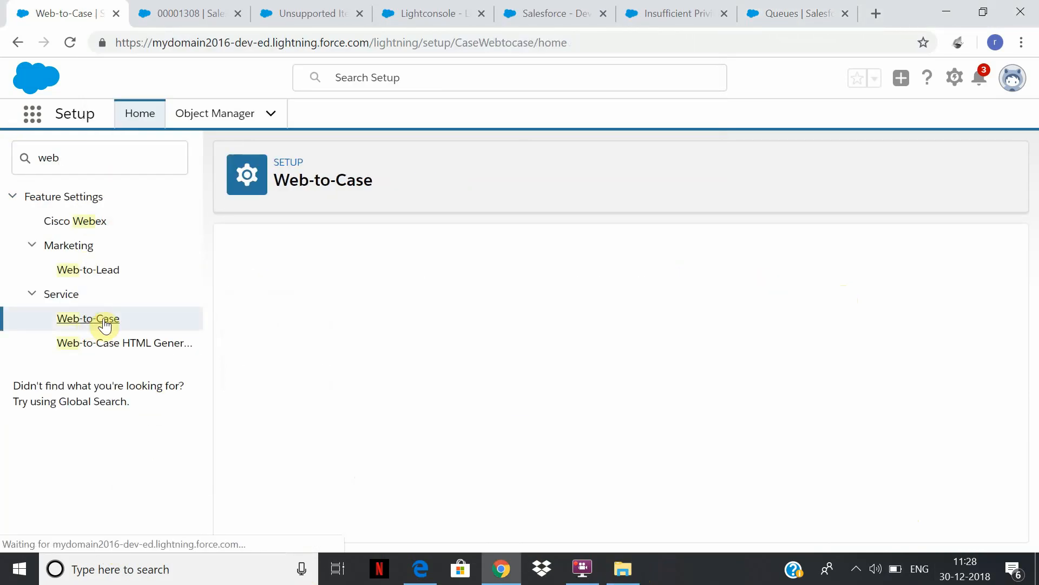
click(168, 347)
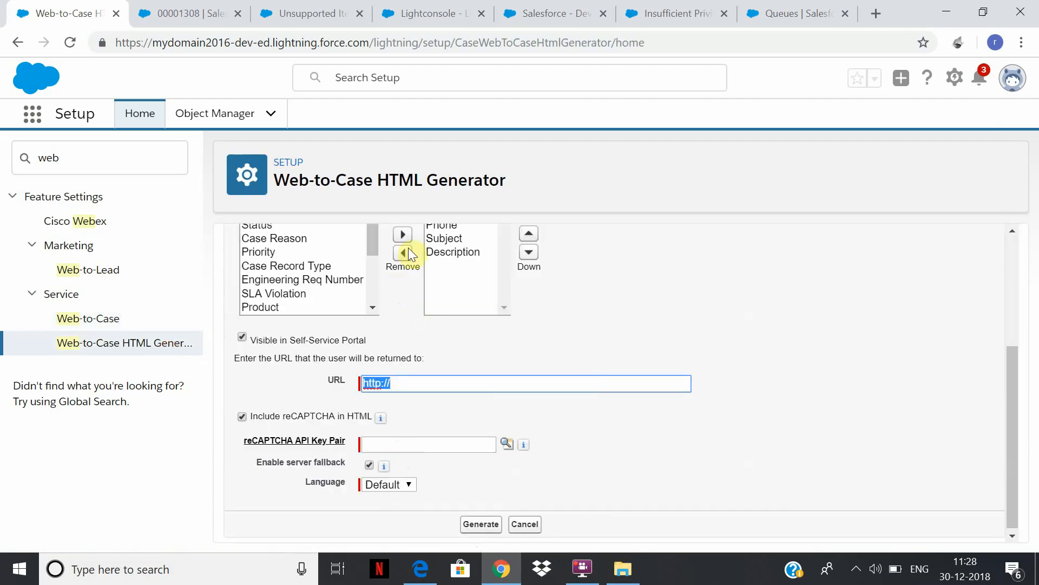
drag(1021, 410, 1022, 301)
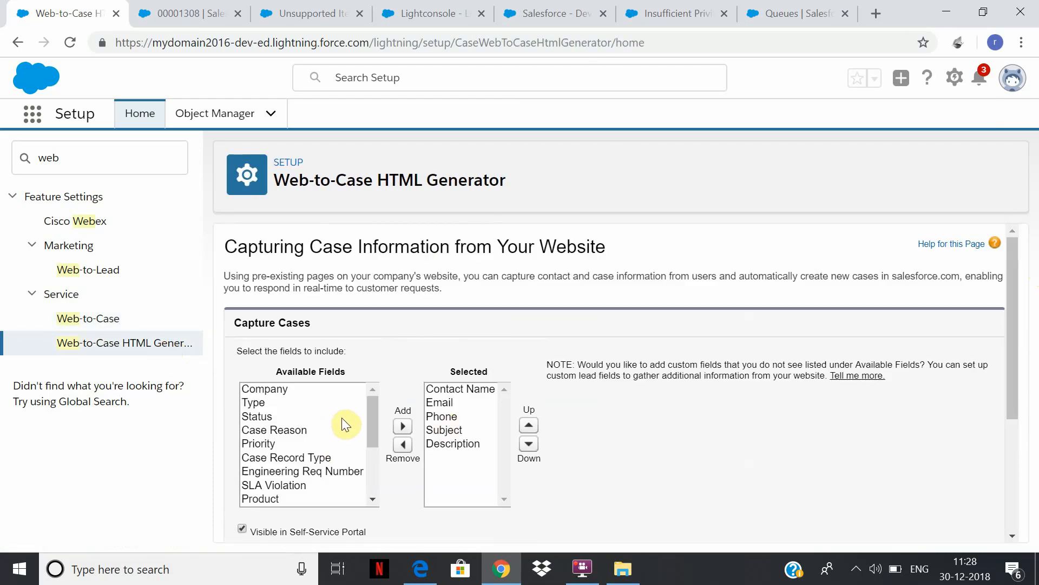
- Add Status to the selected fields of the Web-to-Case form
click(274, 416)
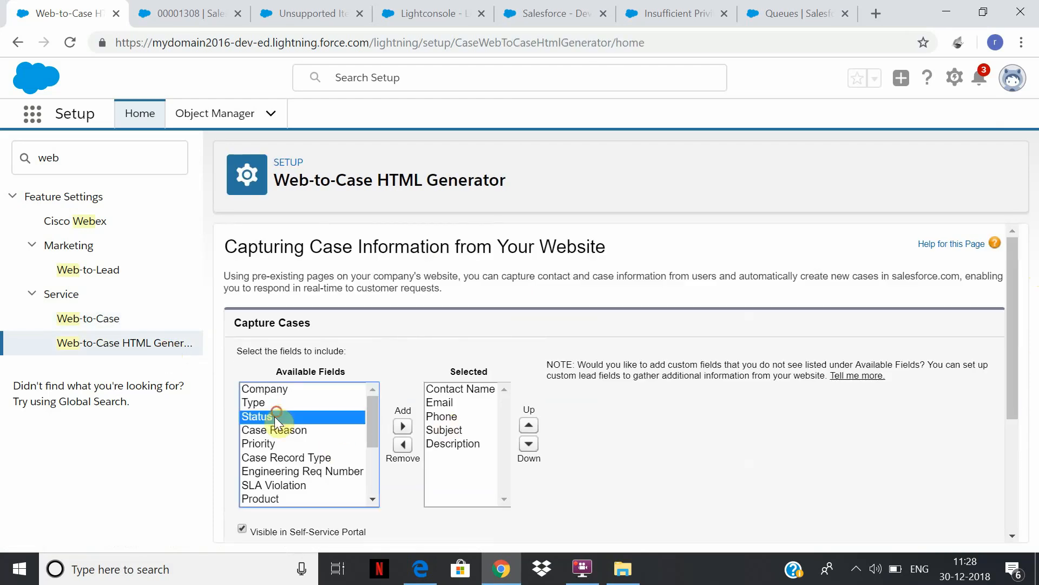
click(403, 426)
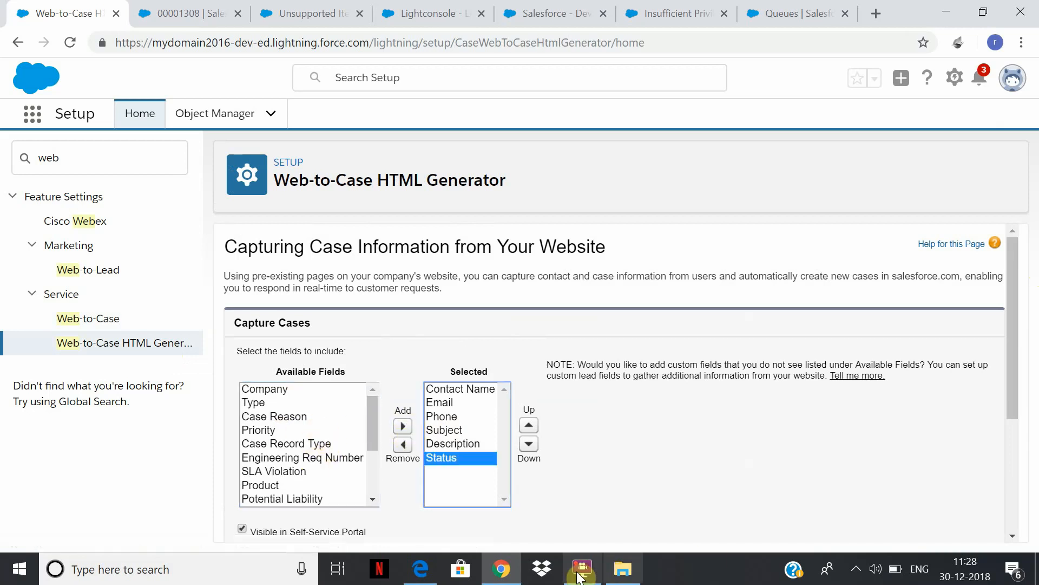
- Look through the open Salesforce browser tabs, including the Lightconsole and help pages, and return to the Web-to-Case HTML Generator
click(300, 12)
click(450, 7)
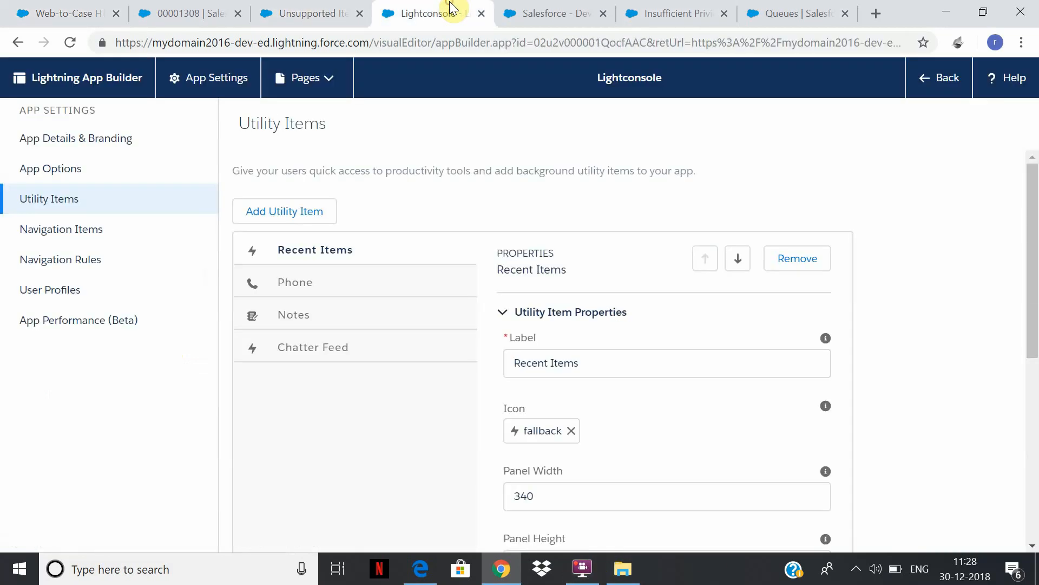
click(569, 7)
click(693, 9)
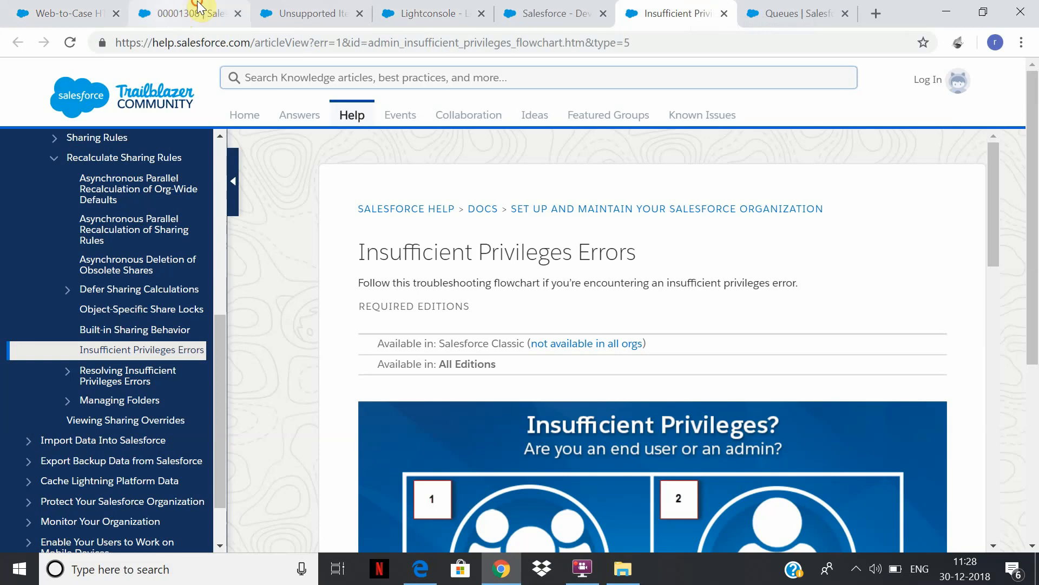
click(198, 8)
click(23, 7)
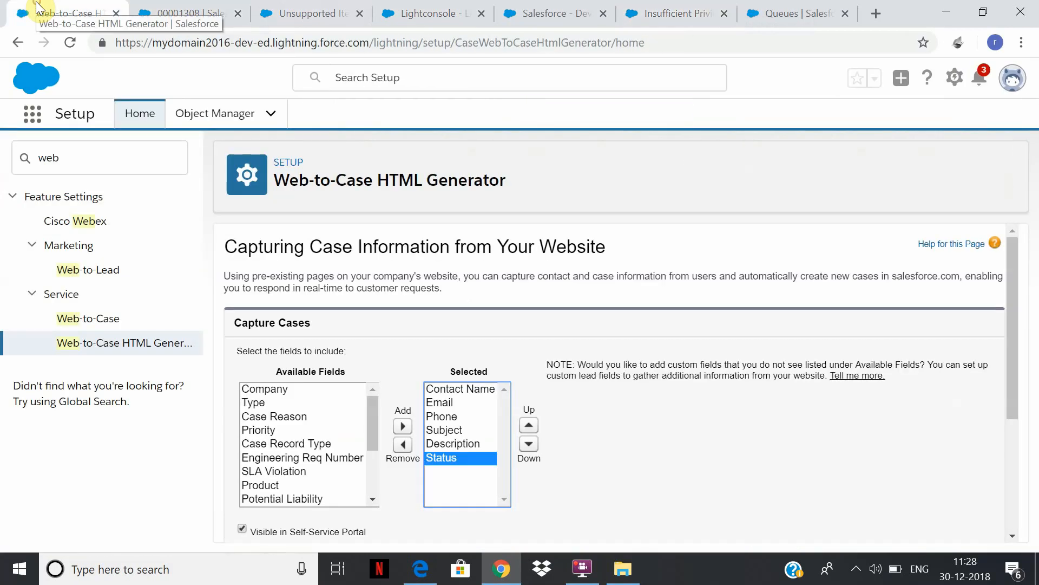
click(85, 163)
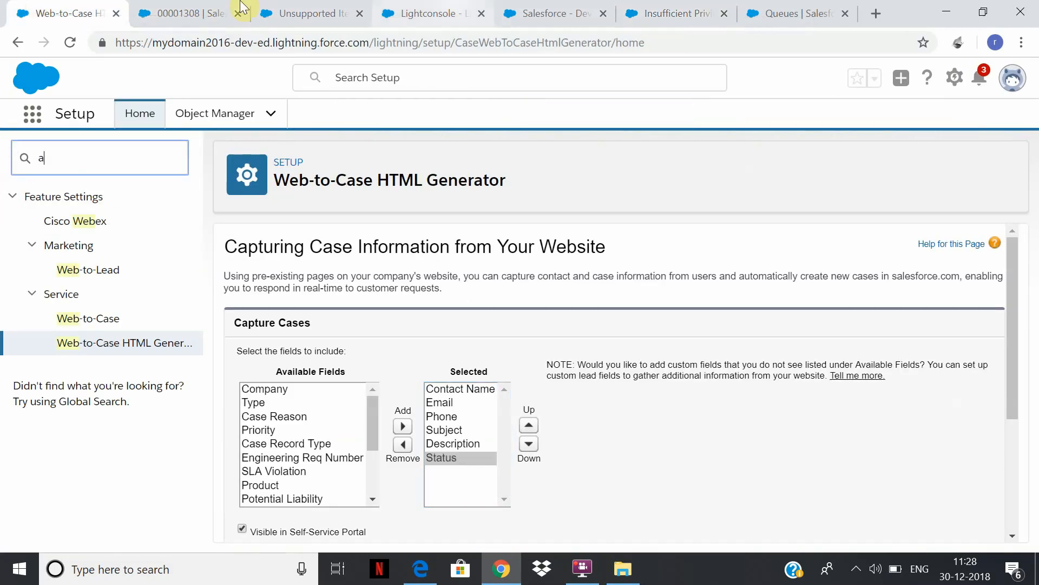
click(311, 12)
click(207, 7)
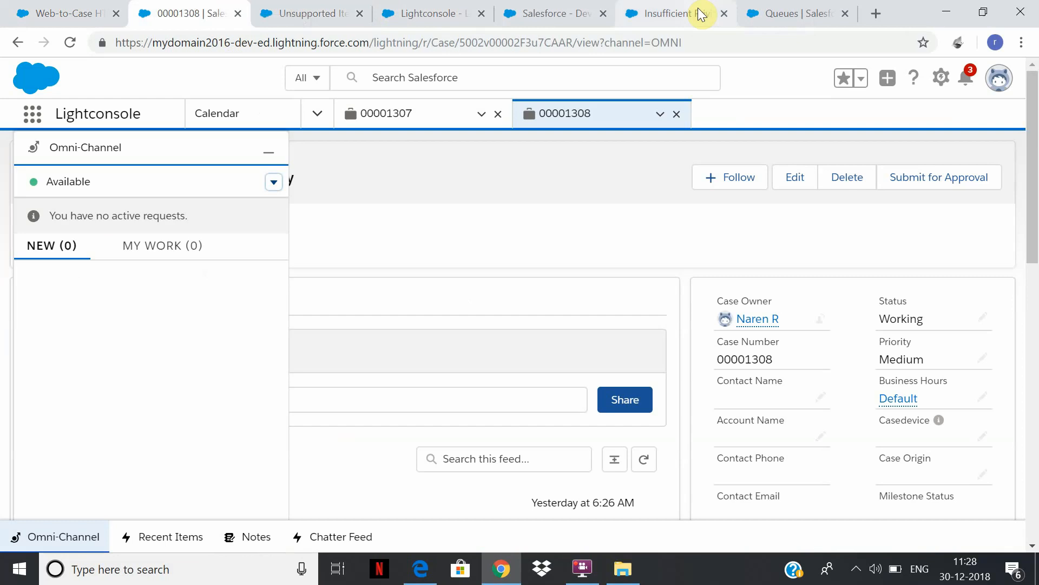
click(696, 7)
click(793, 8)
click(602, 8)
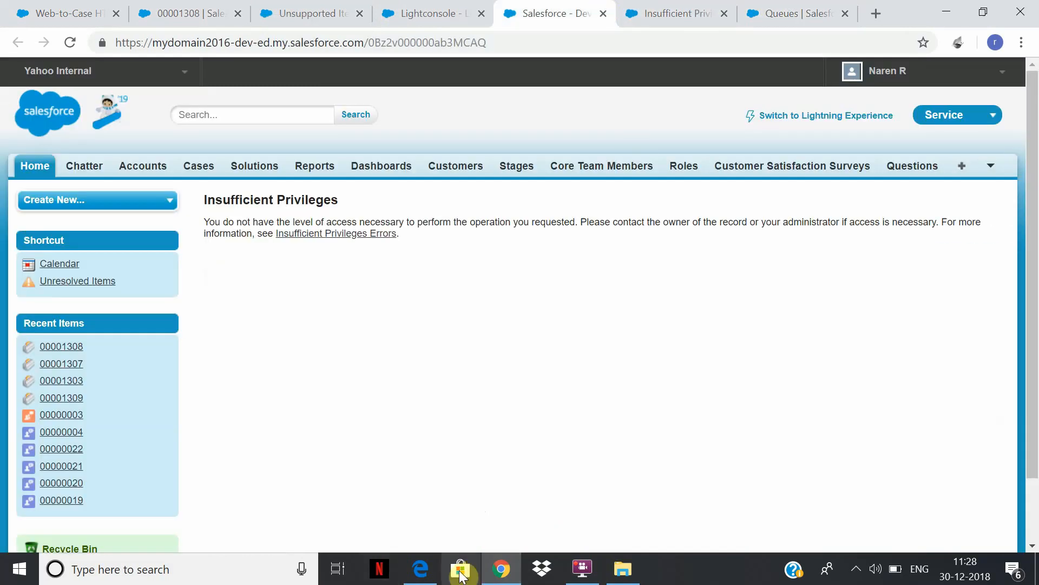
click(293, 16)
click(183, 14)
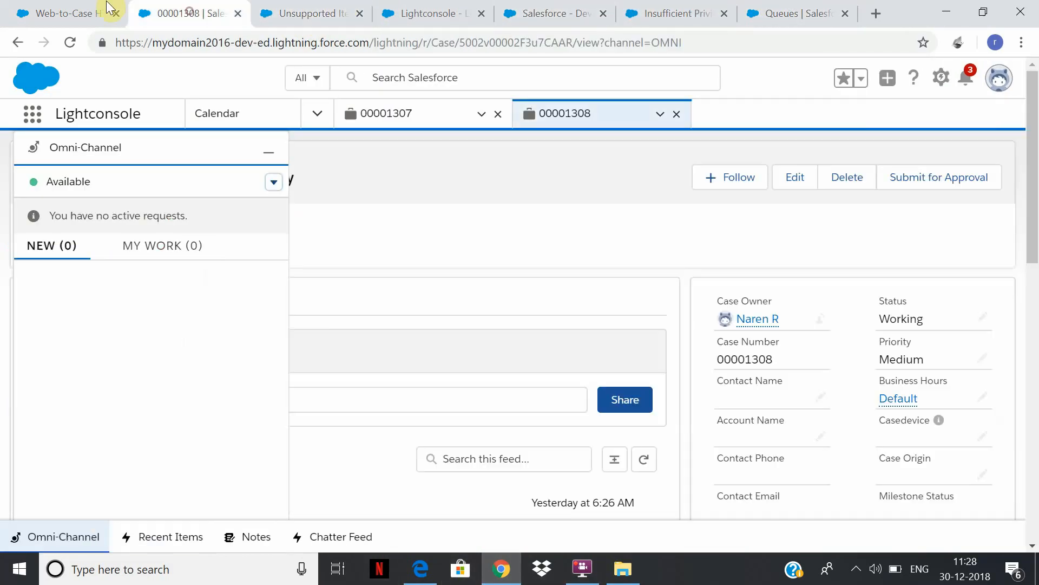
click(80, 11)
- Add Case Reason to the selected form fields and check the rest of the available fields list
click(299, 415)
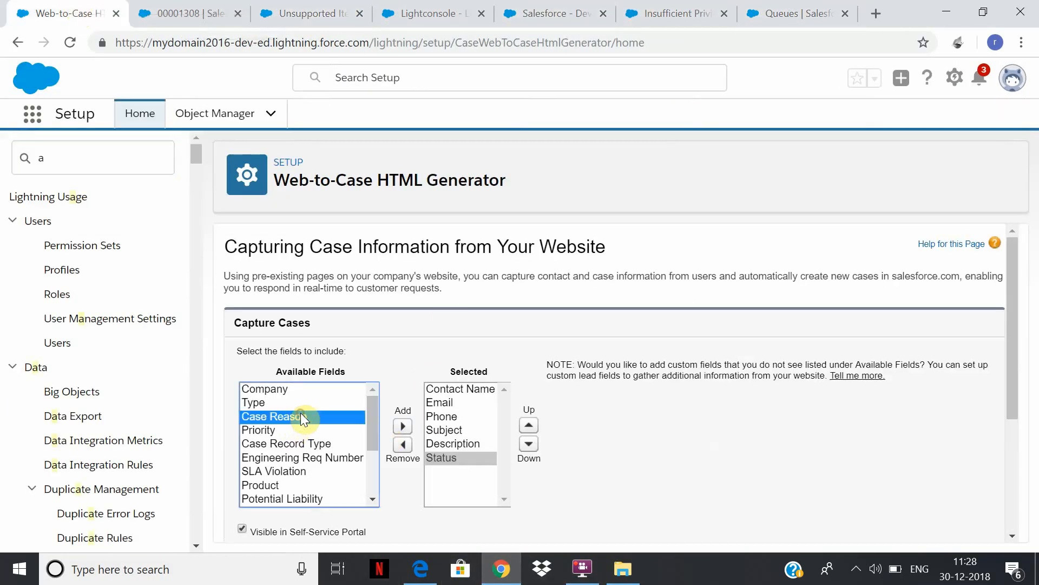
click(403, 426)
click(289, 403)
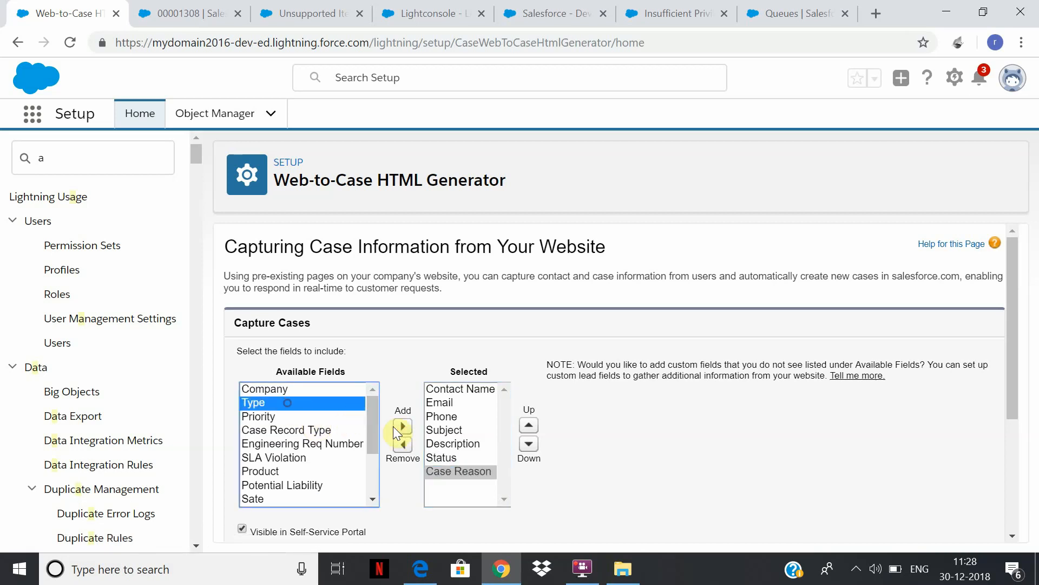
scroll(373, 429, down, 1)
drag(374, 429, 379, 472)
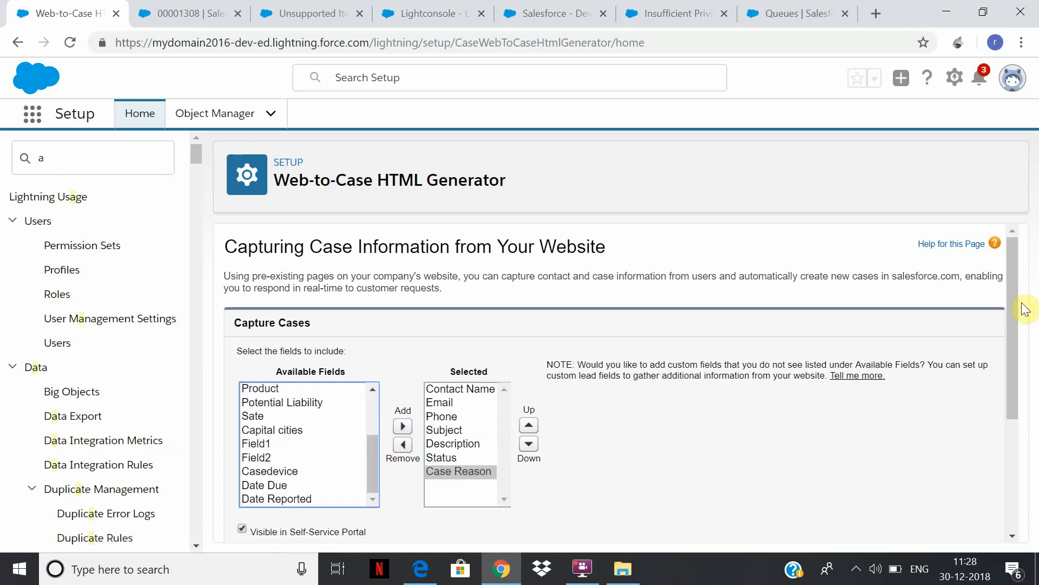
- Exclude reCAPTCHA from the form and generate the Web-to-Case HTML
drag(1012, 310, 1013, 413)
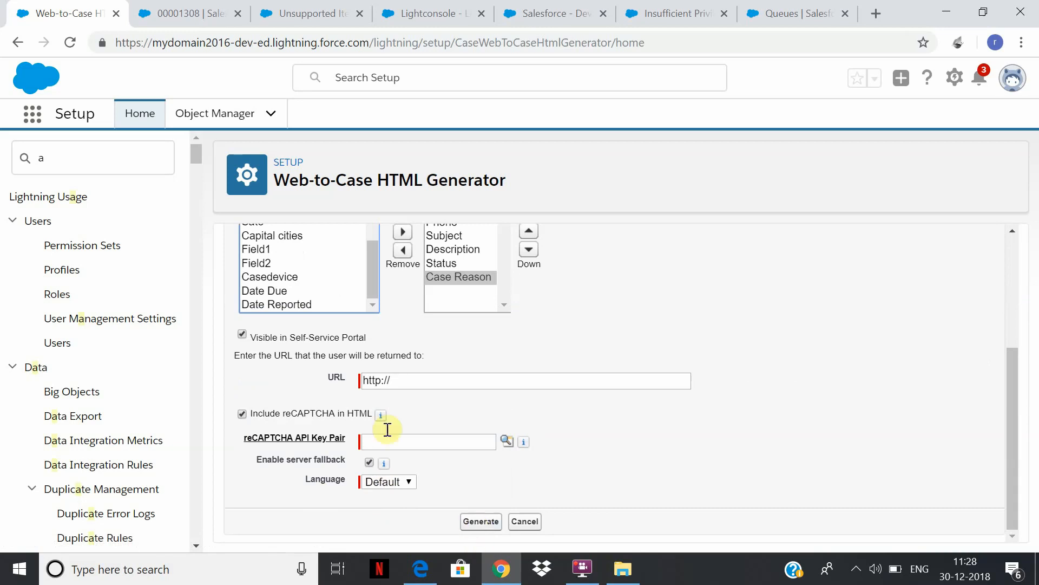
click(312, 417)
click(490, 523)
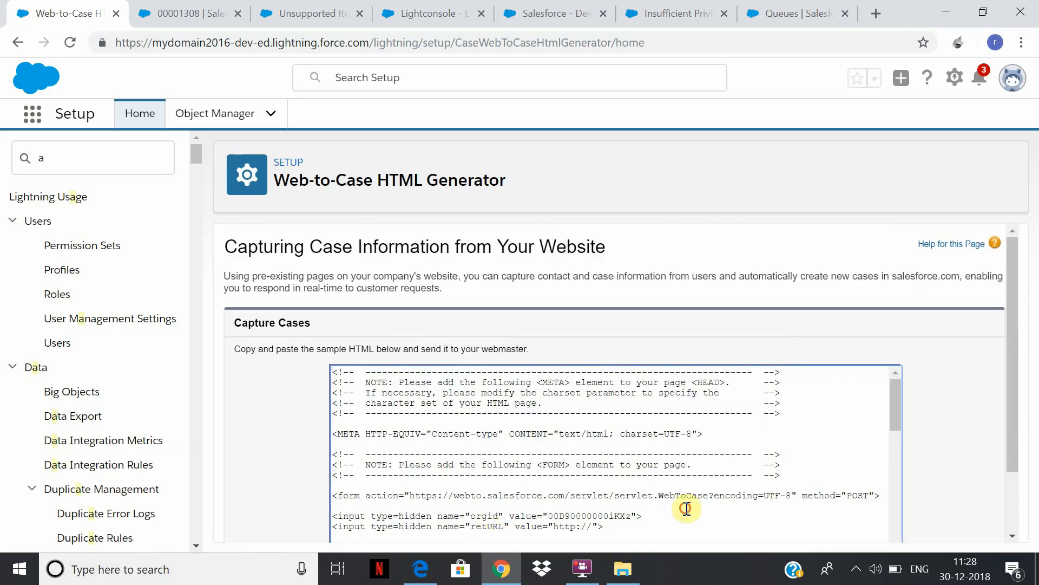
- Copy all of the generated HTML and open the case HTML file from the Desktop folder in WordPad
key(ctrl+a)
click(623, 569)
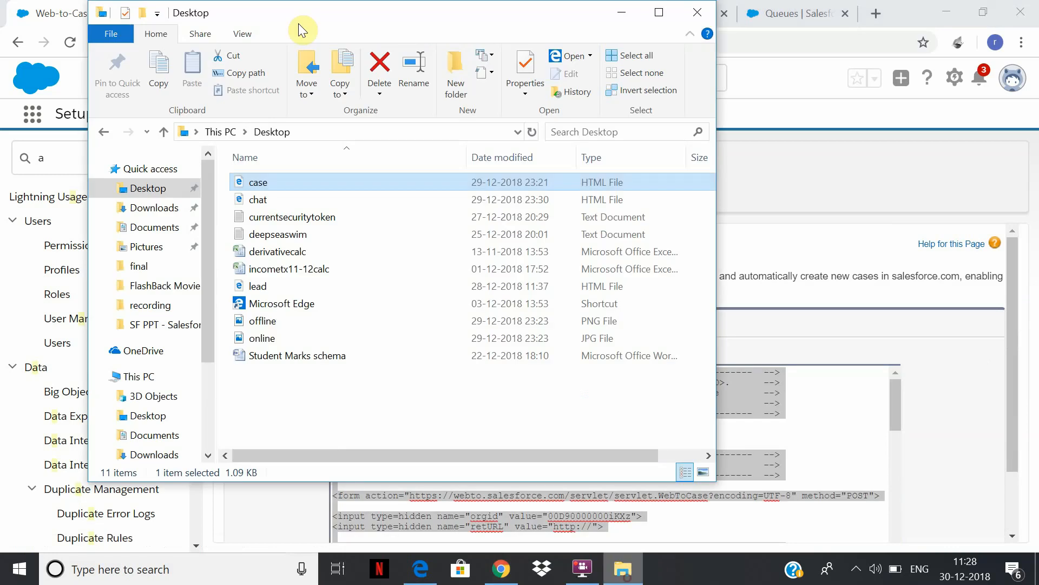
right_click(272, 182)
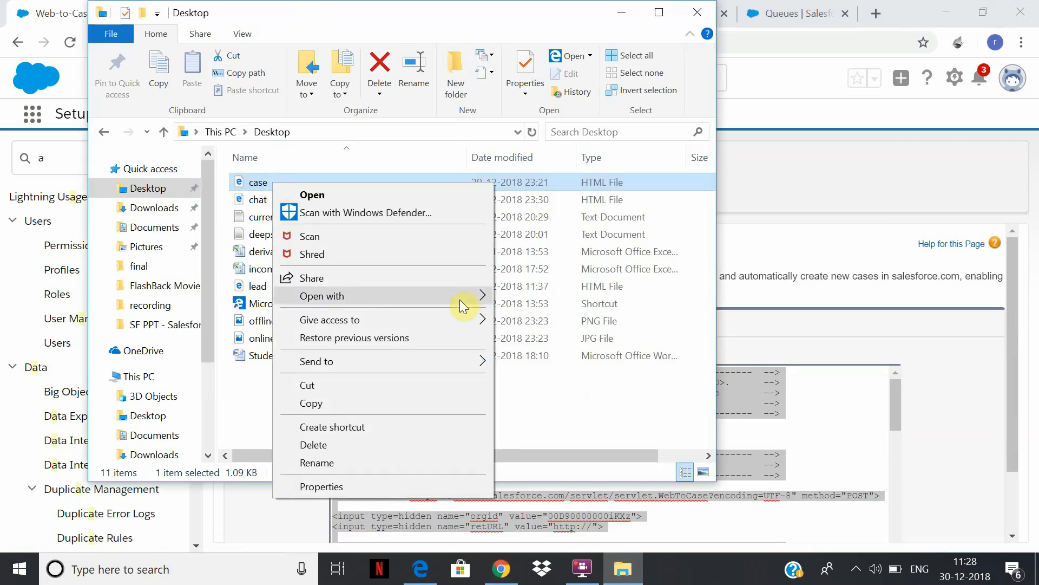
mouse_move(461, 296)
click(568, 353)
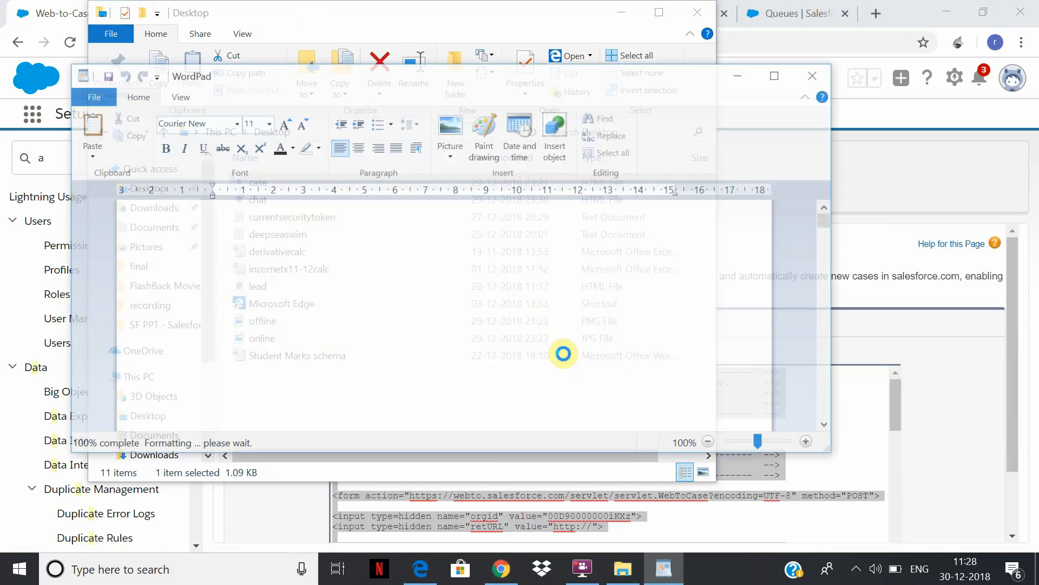
- Replace the file's entire content with the copied HTML and save it as case.html on the Desktop, overwriting the existing file
key(ctrl+a)
key(ctrl+v)
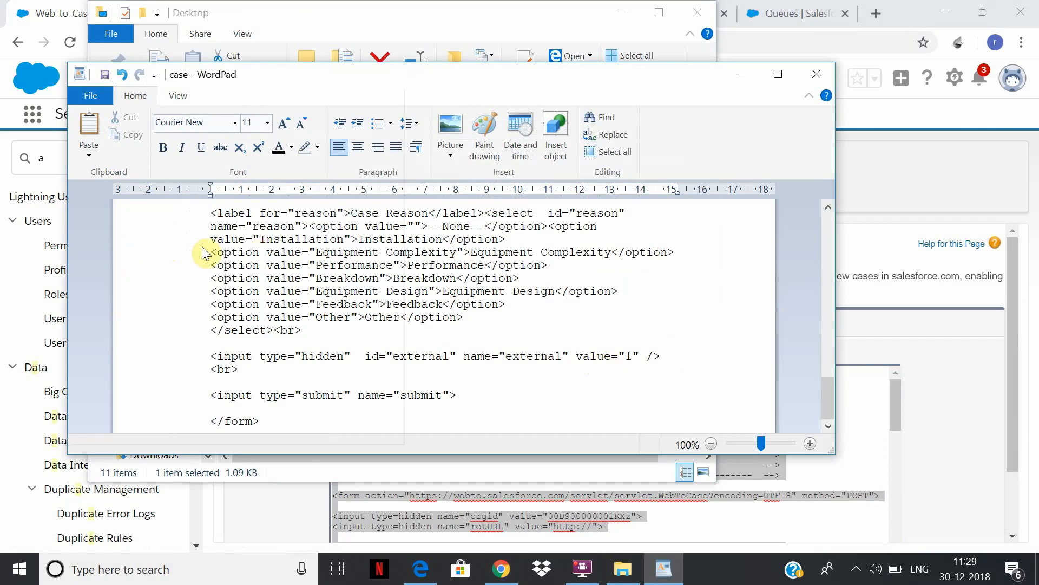
key(alt+f)
click(111, 235)
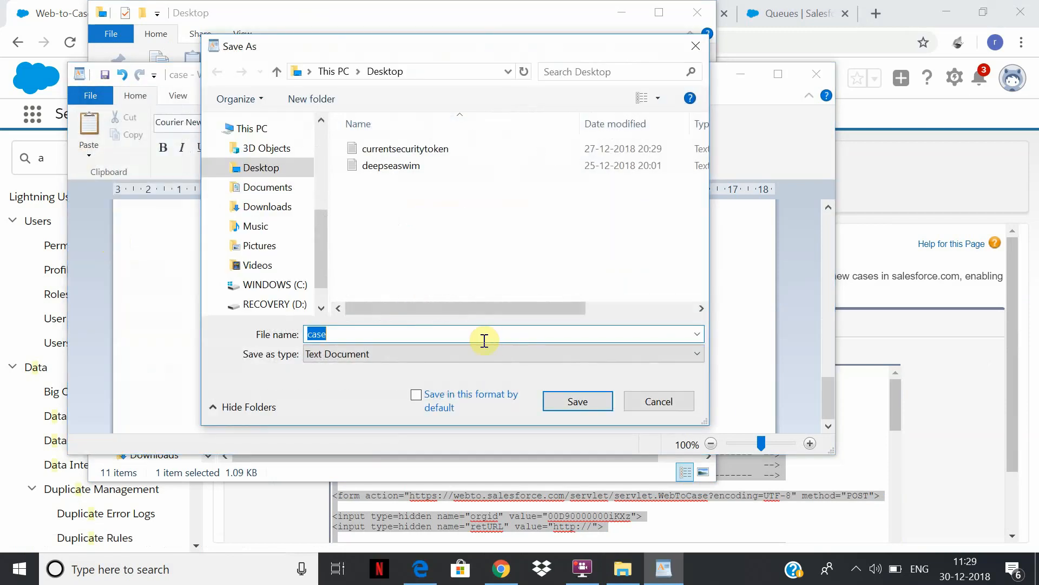
text(we)
key(BackSpace)
text(case)
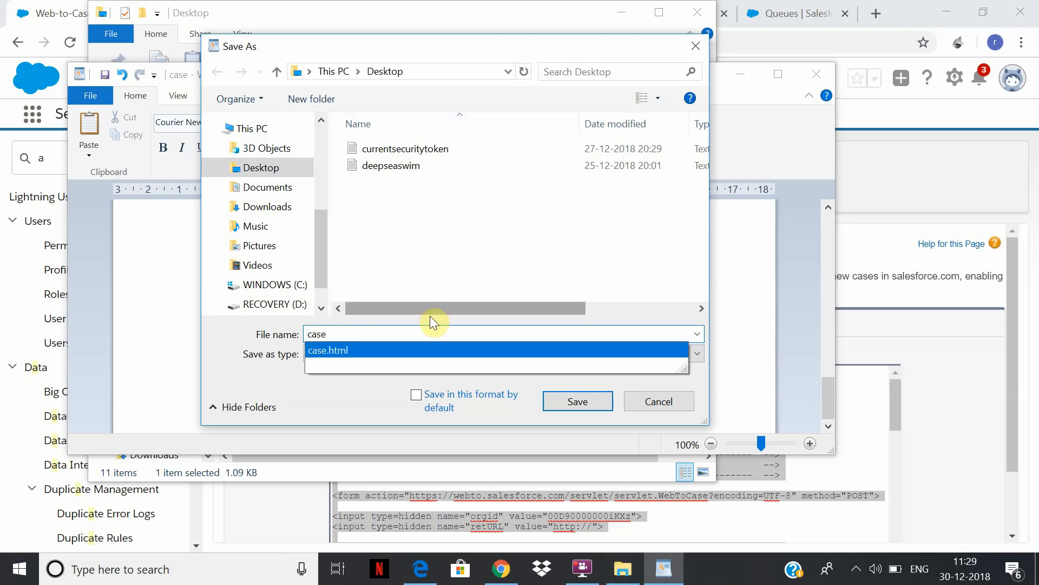
click(436, 350)
click(582, 400)
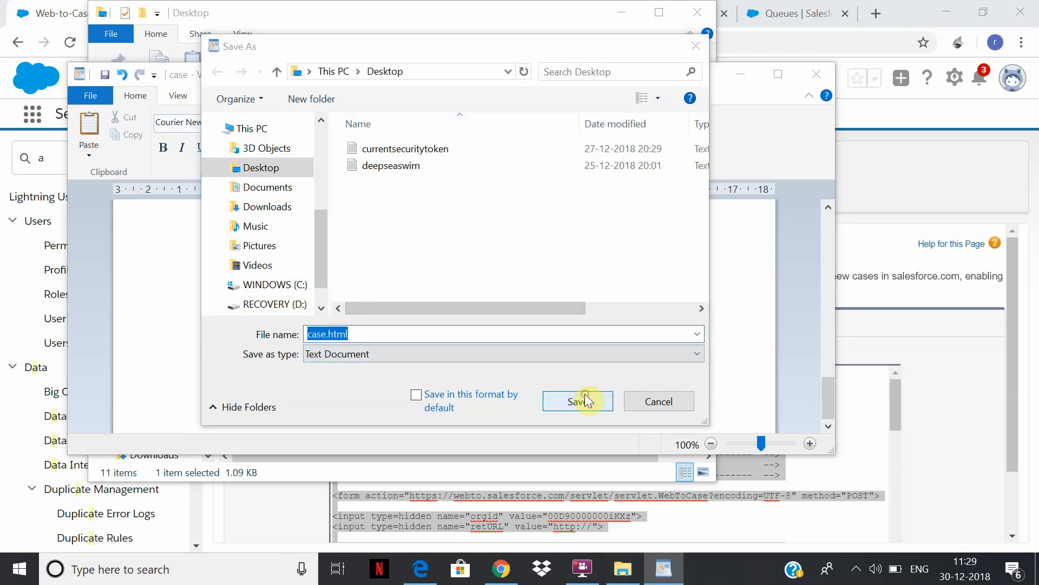
click(552, 291)
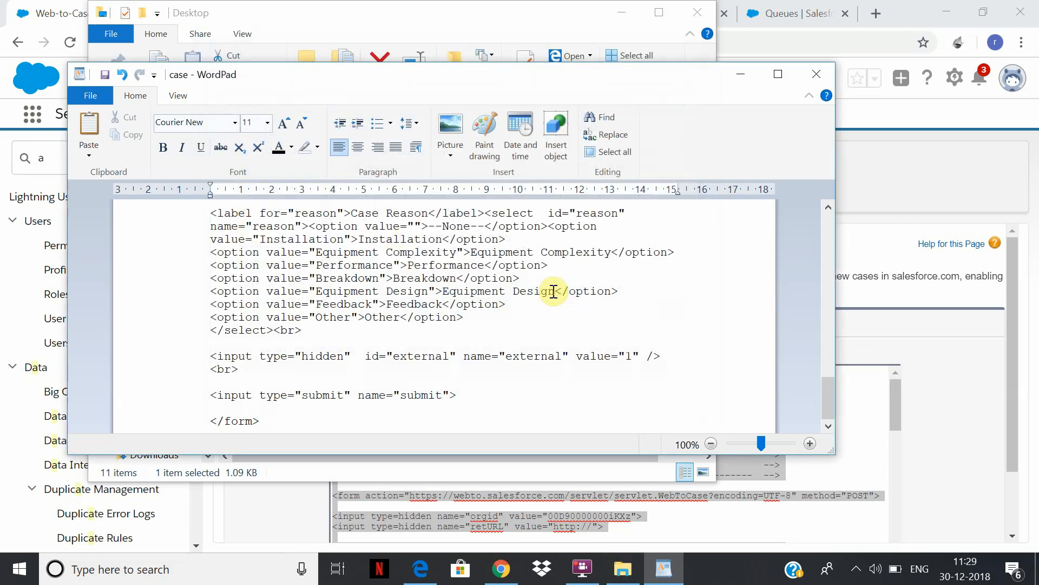
- Open the case HTML file from the Desktop folder in Edge and fill in the contact's name, e-mail and phone
click(622, 568)
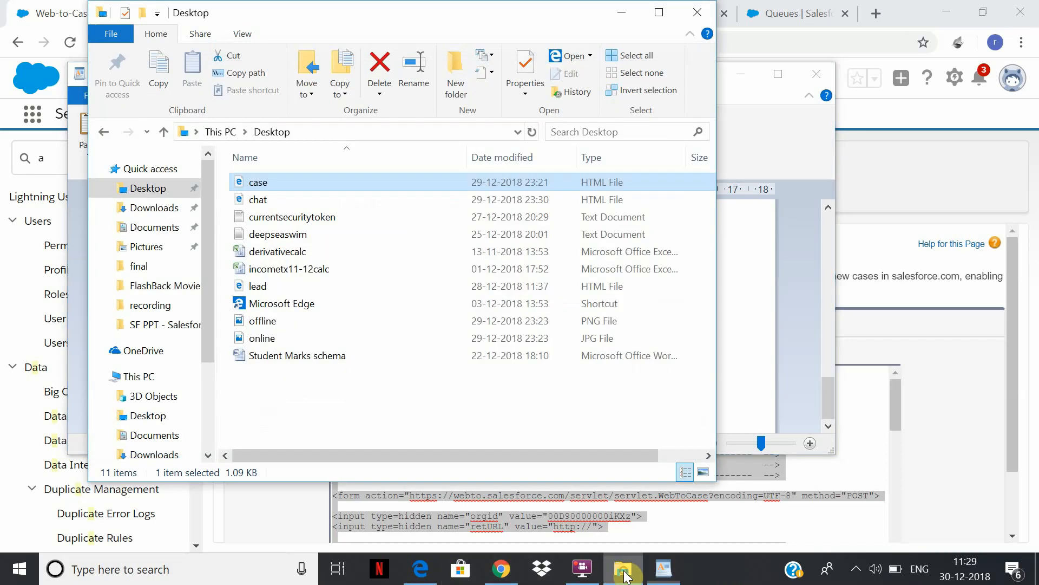
double_click(309, 185)
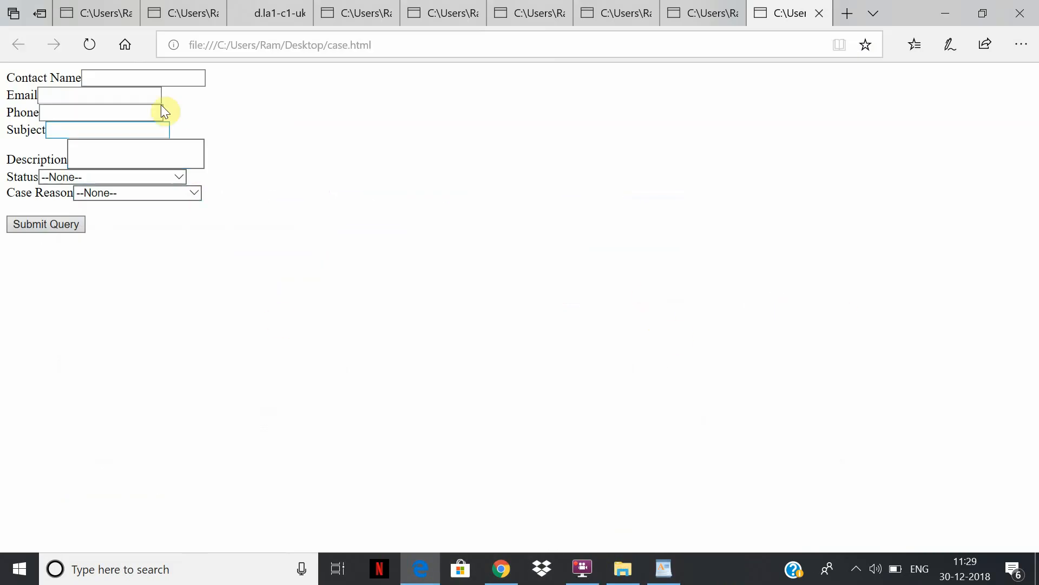
click(151, 79)
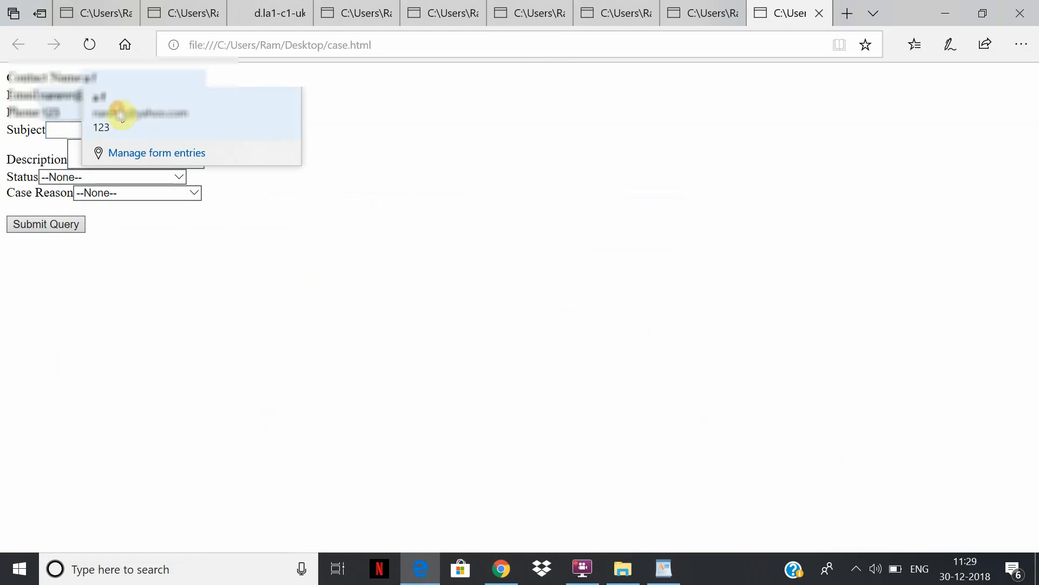
click(111, 111)
- Enter subject secondwebtocase and description asdf, set Status to New and Case Reason to Installation, and submit the case form
click(84, 128)
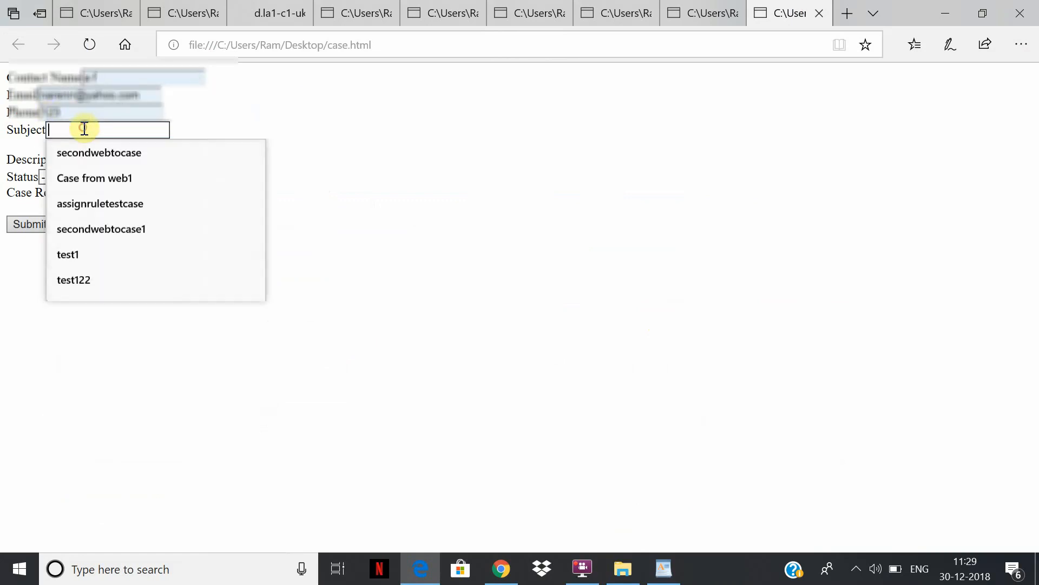
click(137, 155)
click(100, 156)
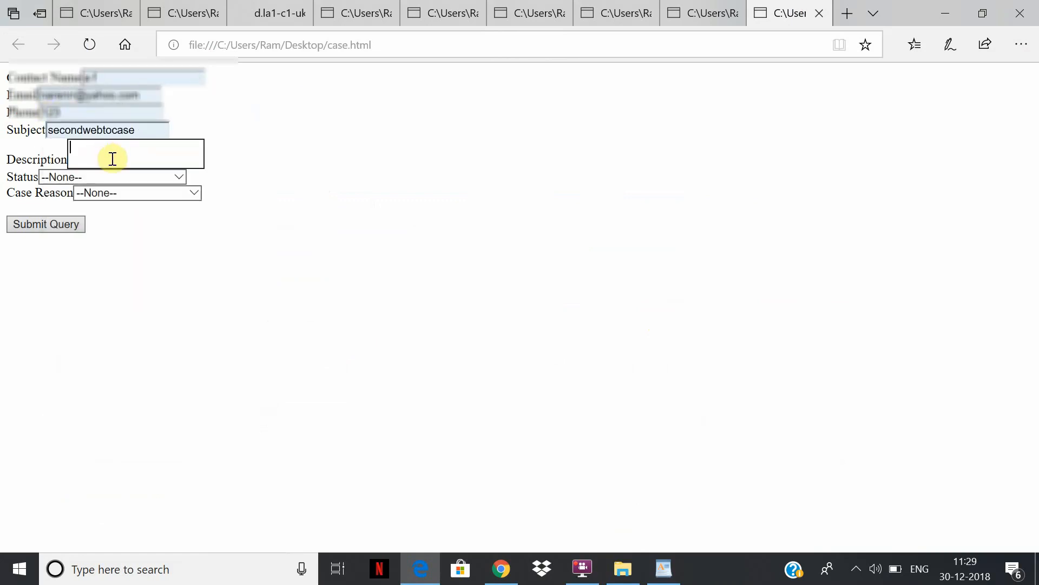
text(asdf)
click(101, 178)
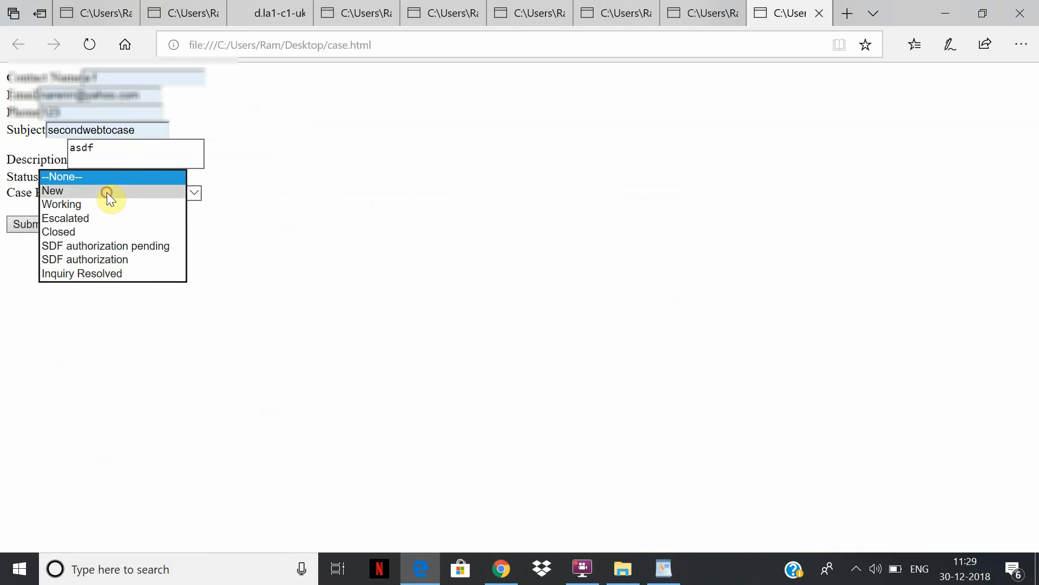
click(106, 193)
click(106, 193)
click(114, 204)
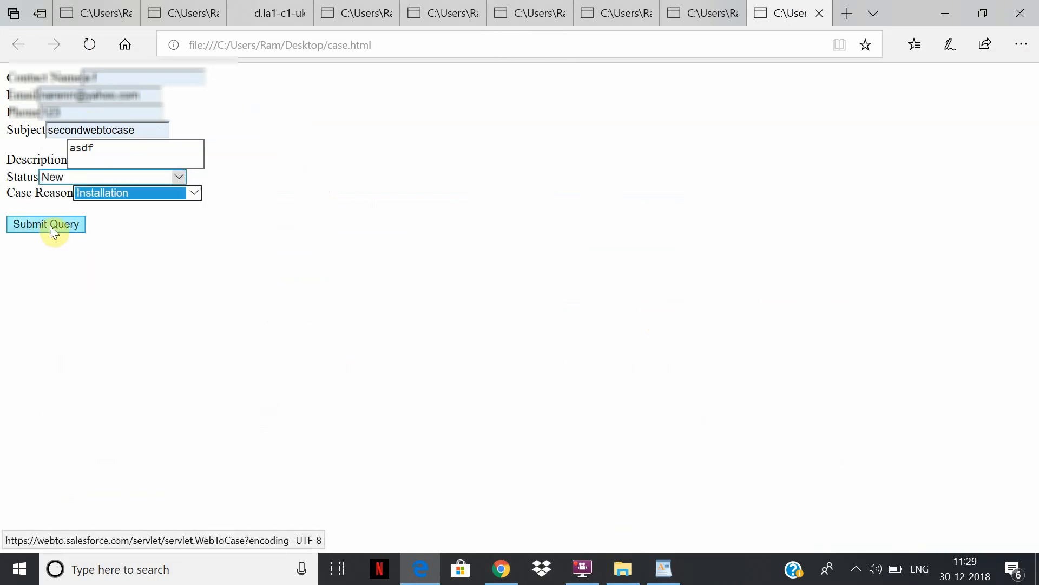
click(50, 225)
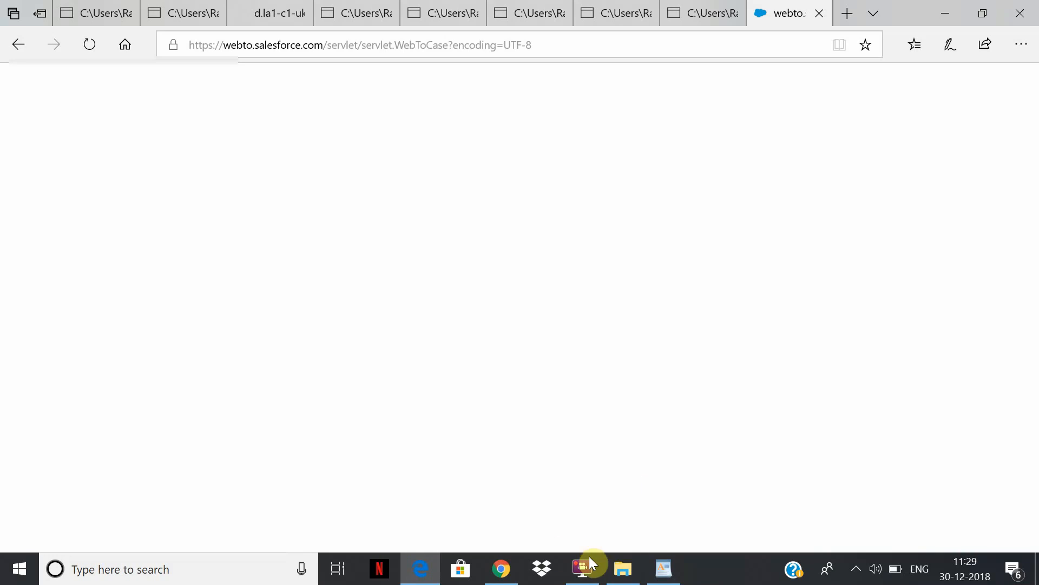
click(591, 561)
click(425, 174)
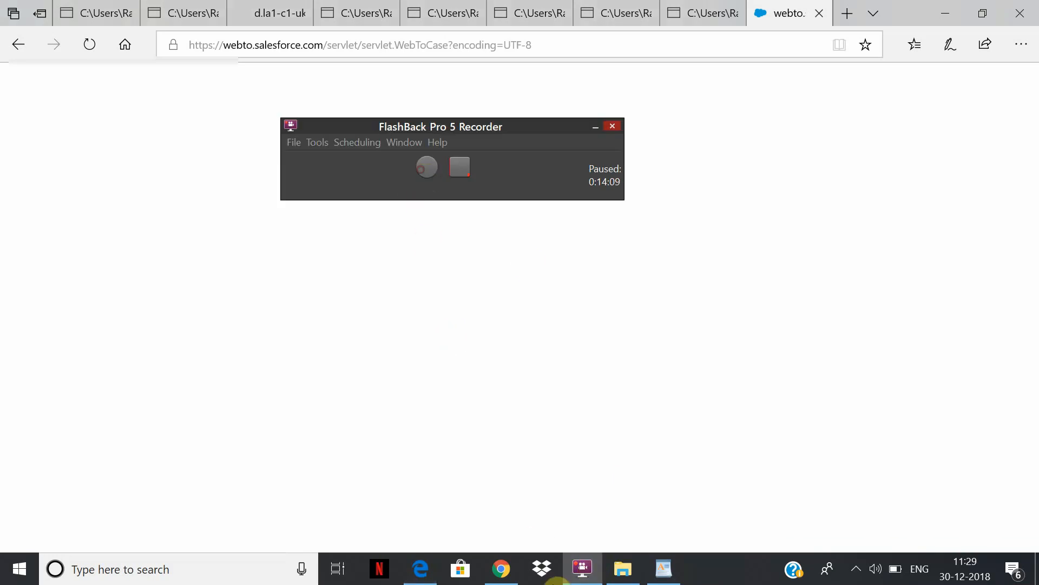
- Switch to Lightconsole in Chrome, check Omni-Channel's My Work list for the submitted case, and reselect the Available status
click(499, 568)
click(660, 215)
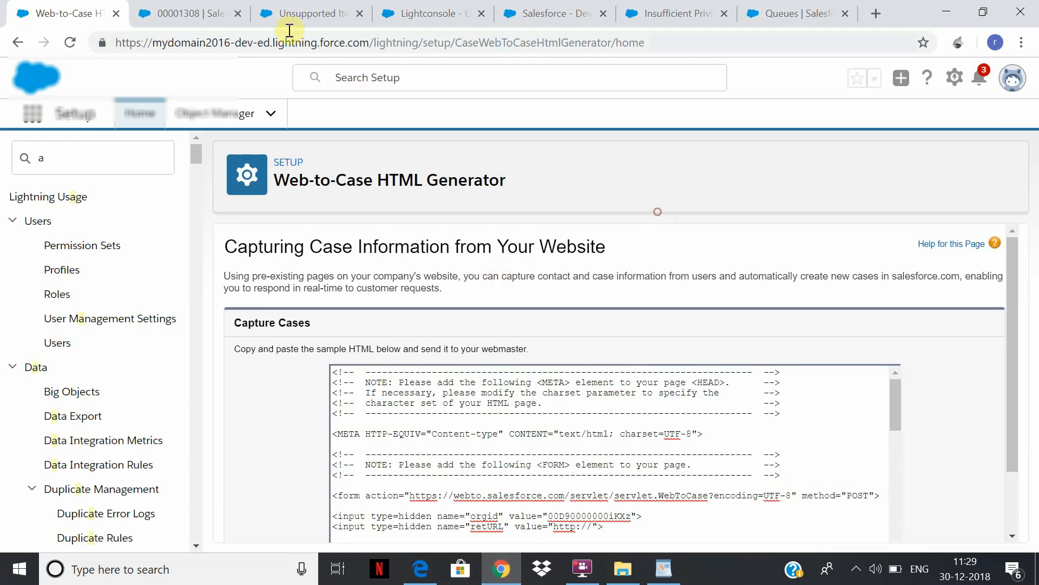
click(223, 16)
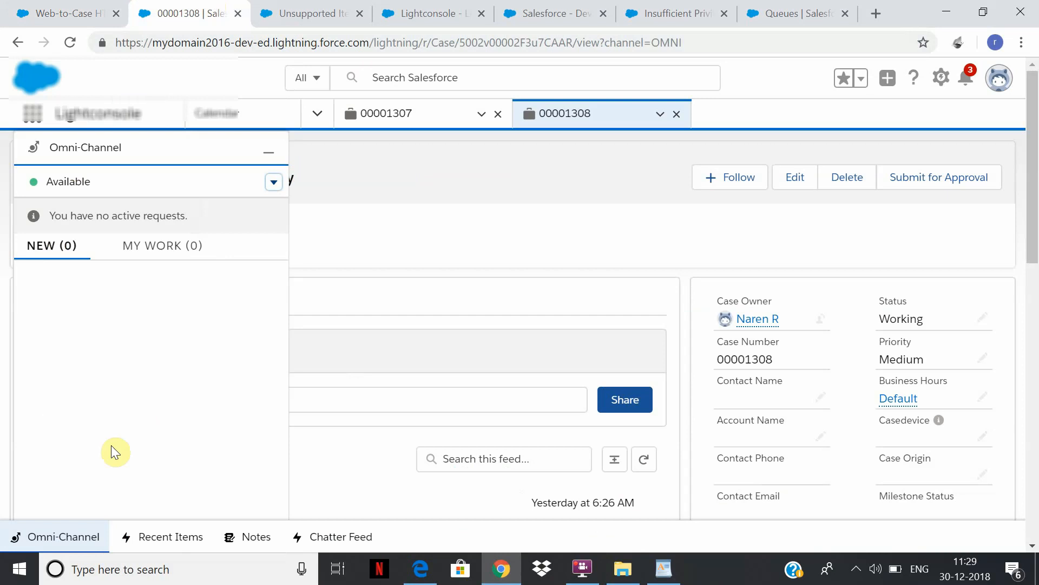
click(157, 246)
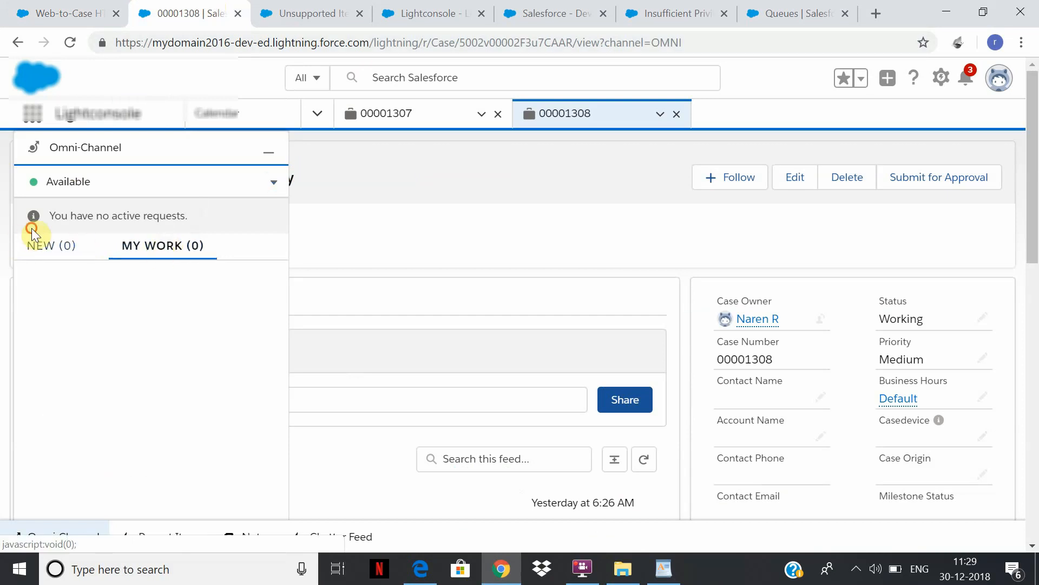
click(273, 181)
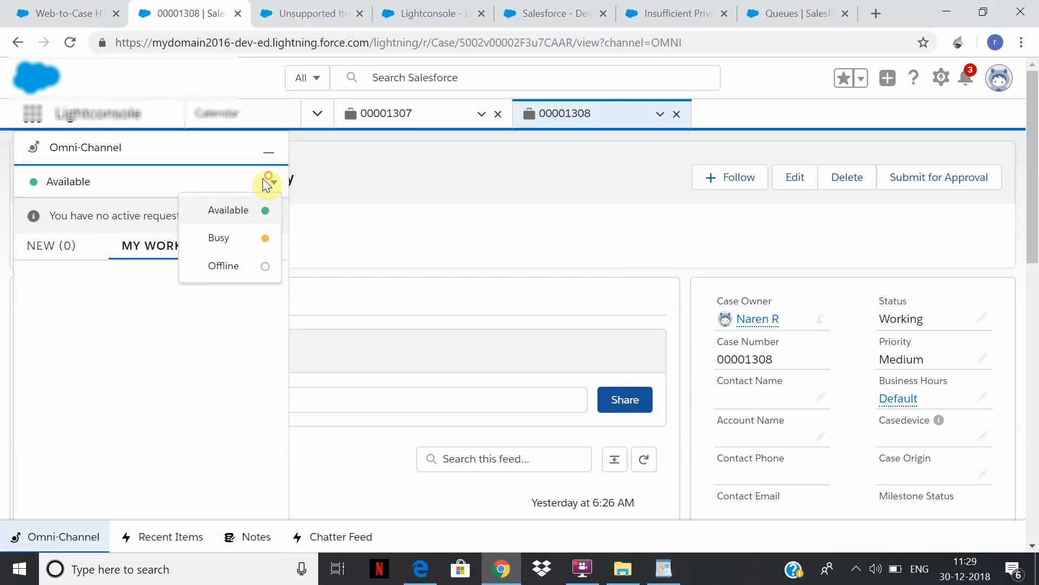
click(239, 217)
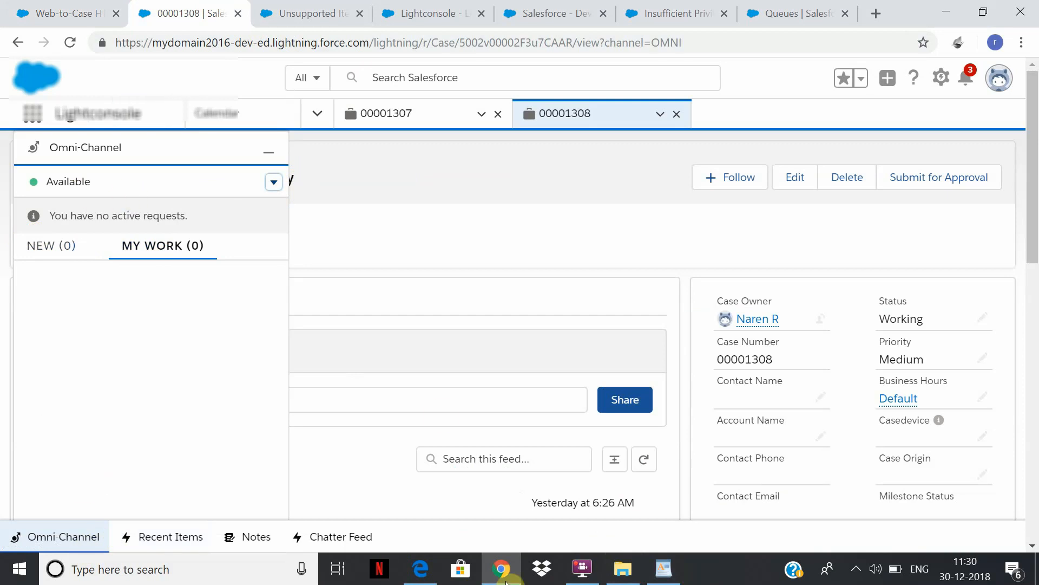
click(582, 568)
click(429, 172)
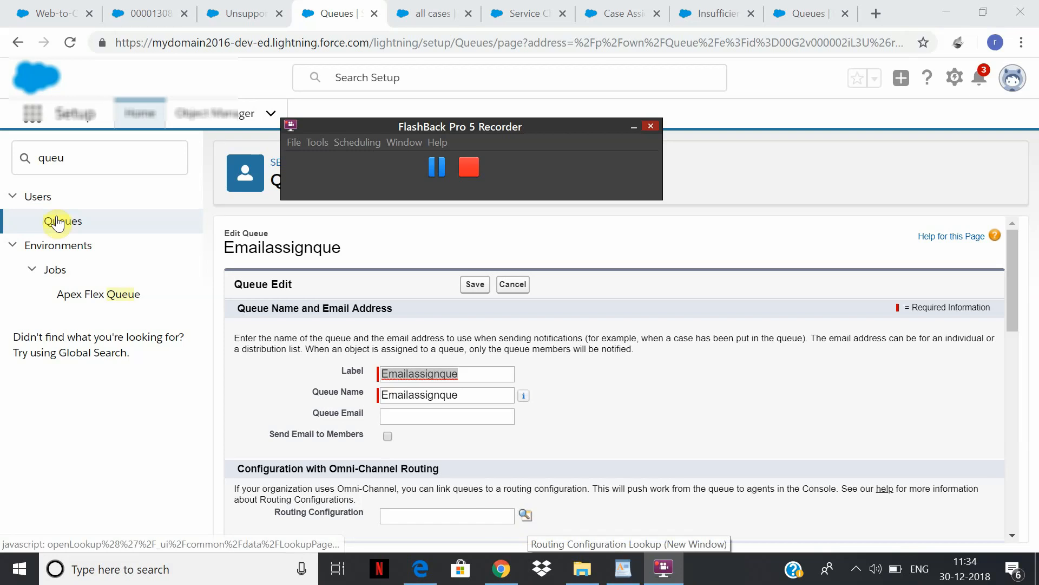
- Assign the Cases routing configuration to the Emailassignque queue and save the queue
click(525, 515)
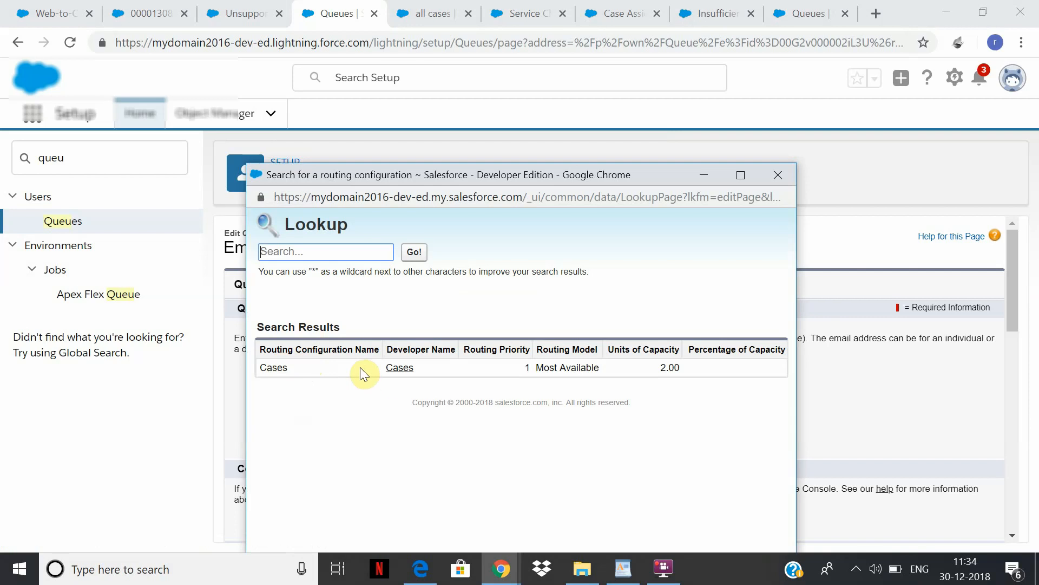
click(399, 368)
click(465, 287)
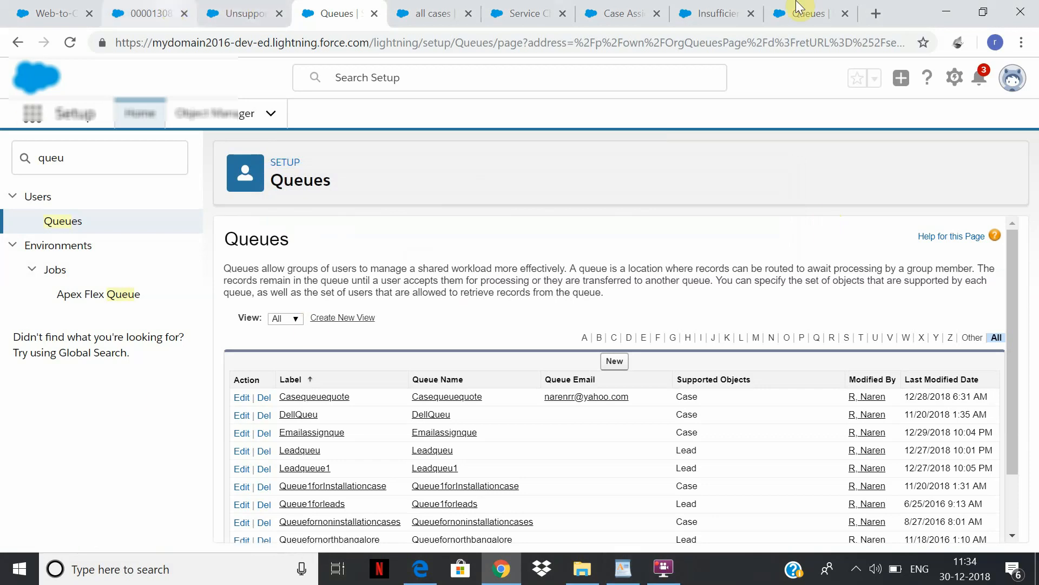
- Go back to Lightconsole and switch the Omni-Channel status to Offline and back to Available
click(191, 7)
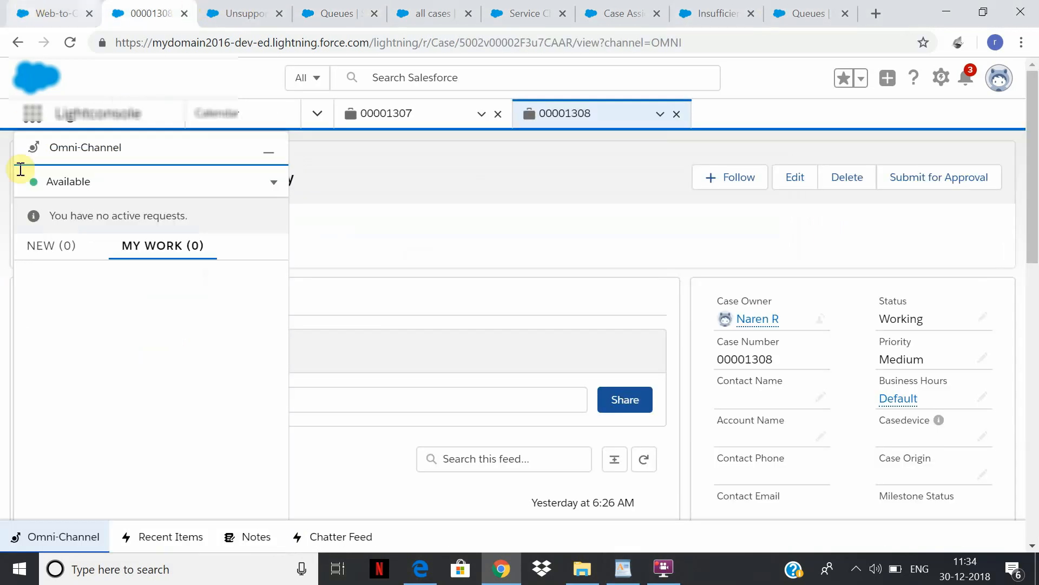
click(246, 189)
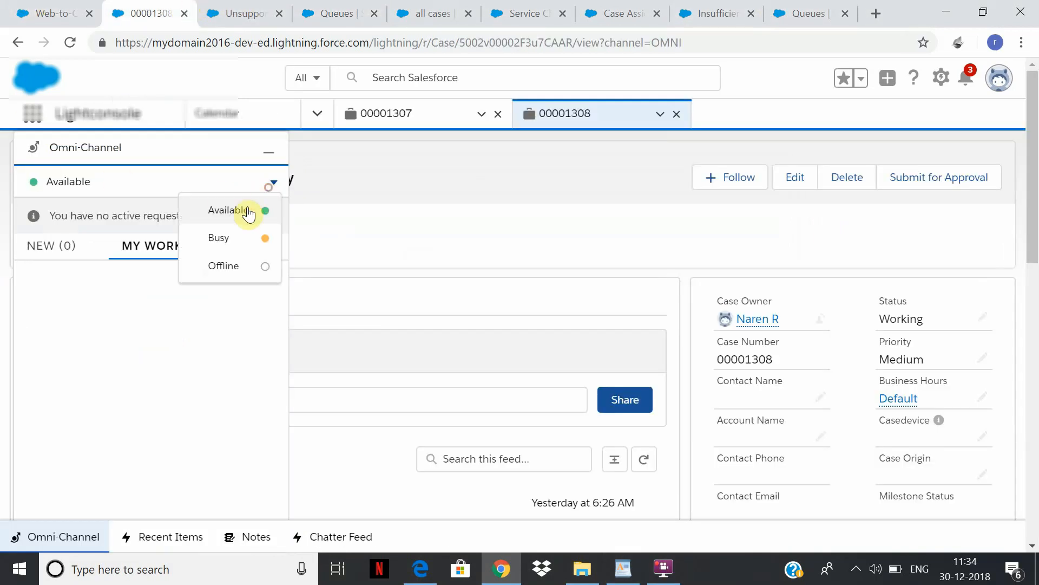
click(232, 272)
click(273, 182)
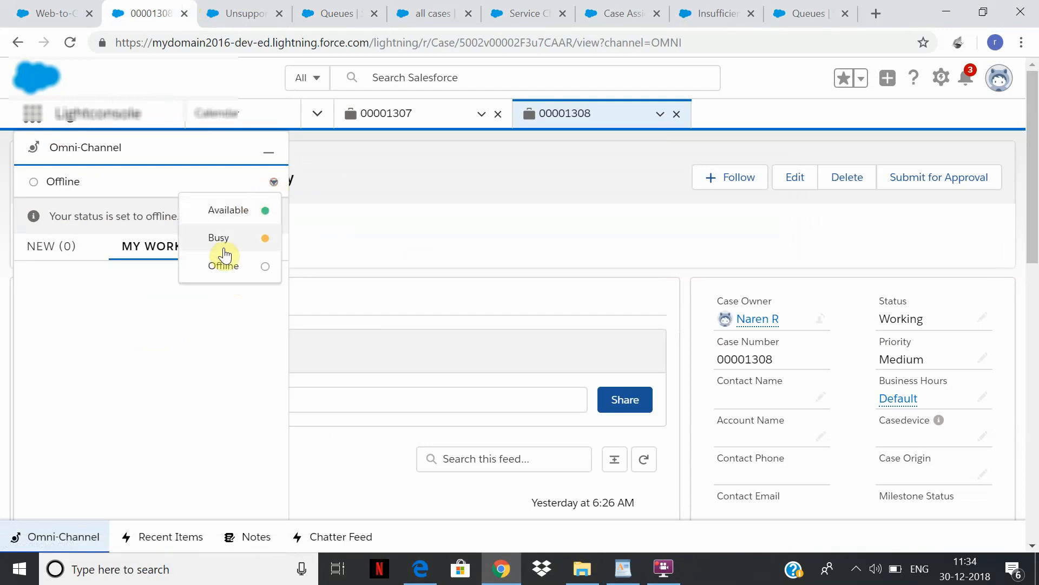
click(225, 208)
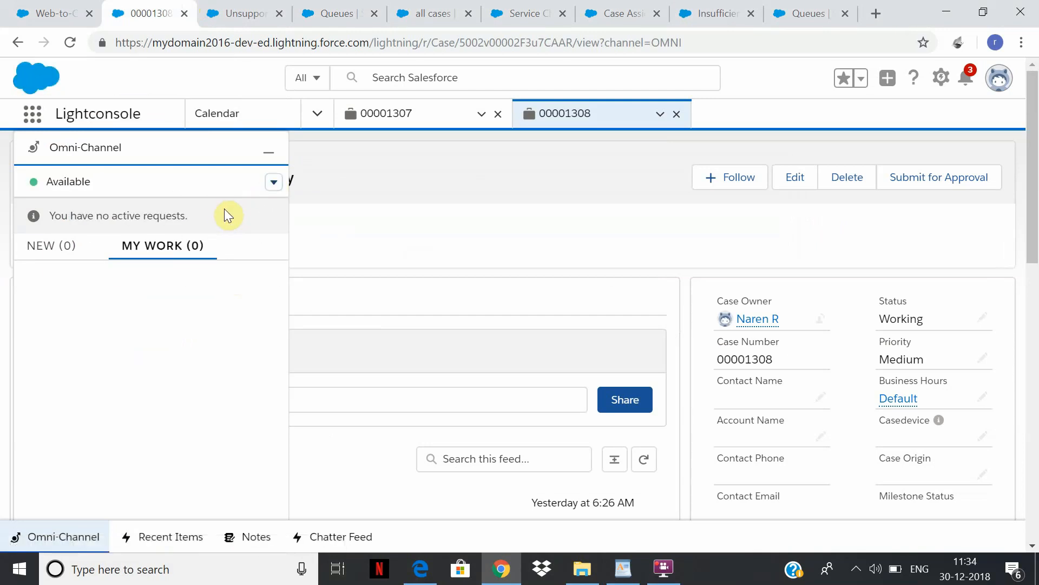
- Return to the filled-in case form in Edge, submit it with subject test1, and open the routed case in Lightconsole in Chrome
click(421, 568)
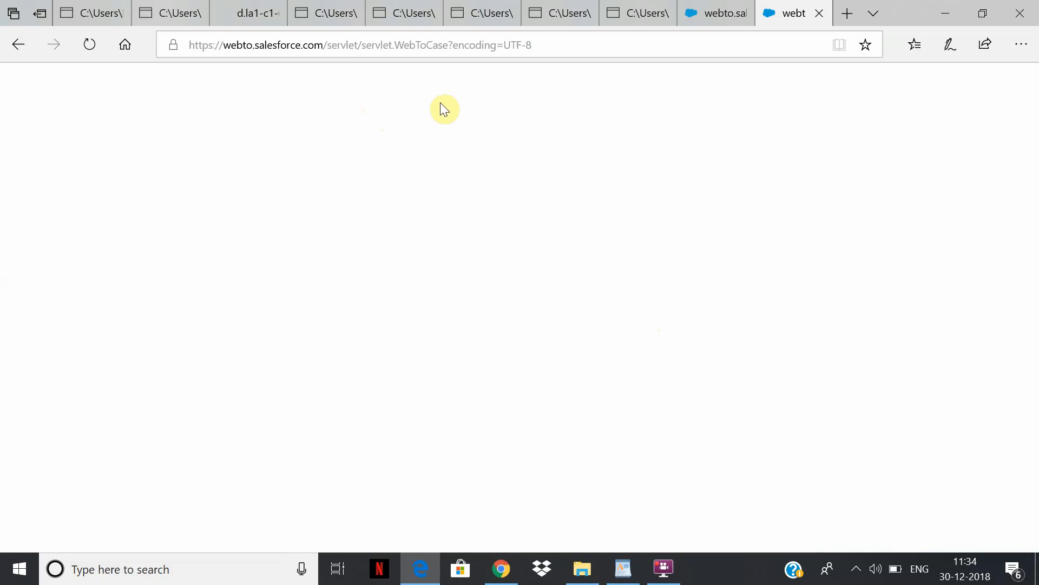
click(17, 42)
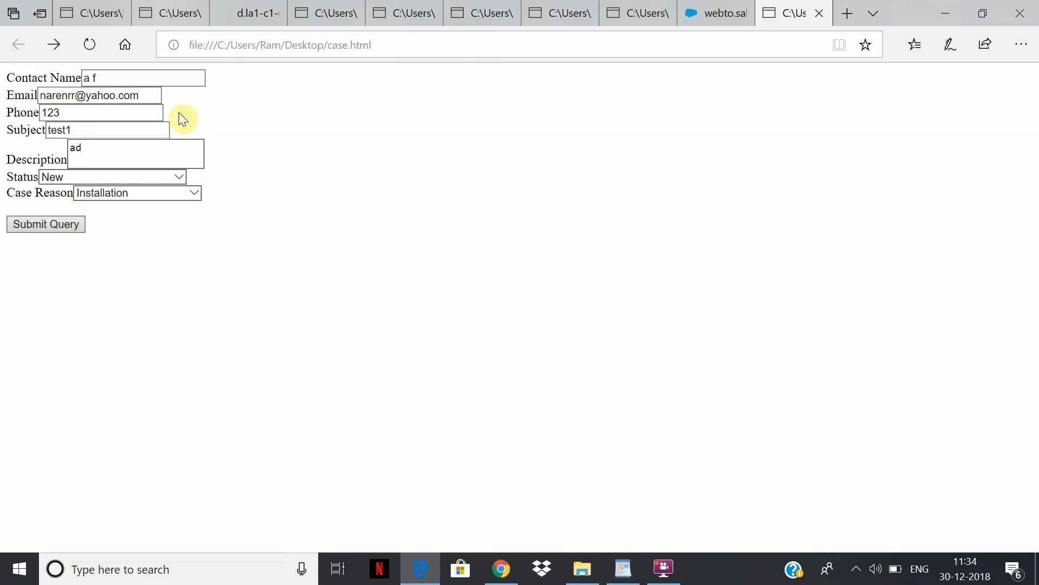
click(53, 224)
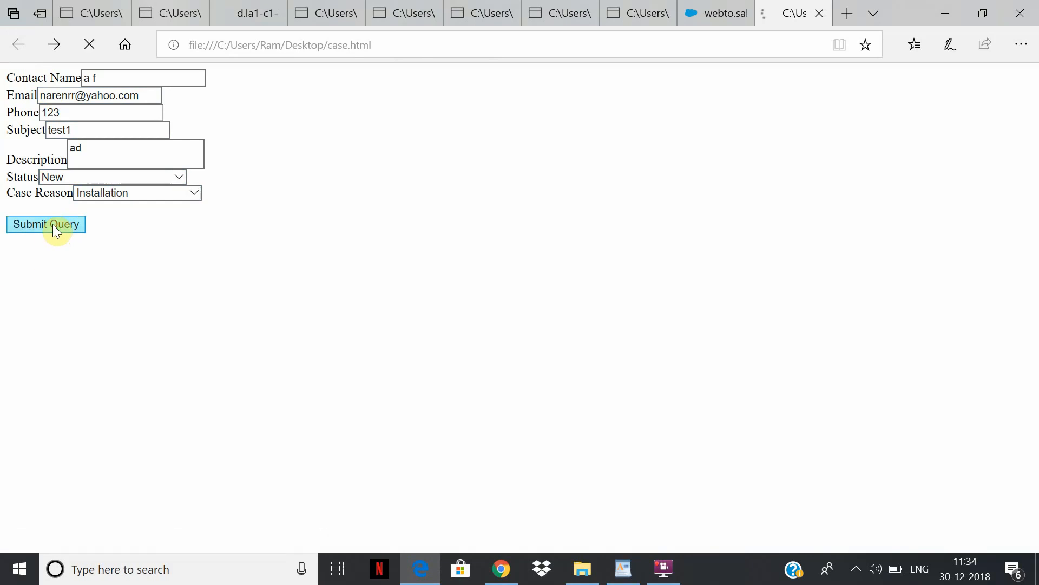
click(505, 568)
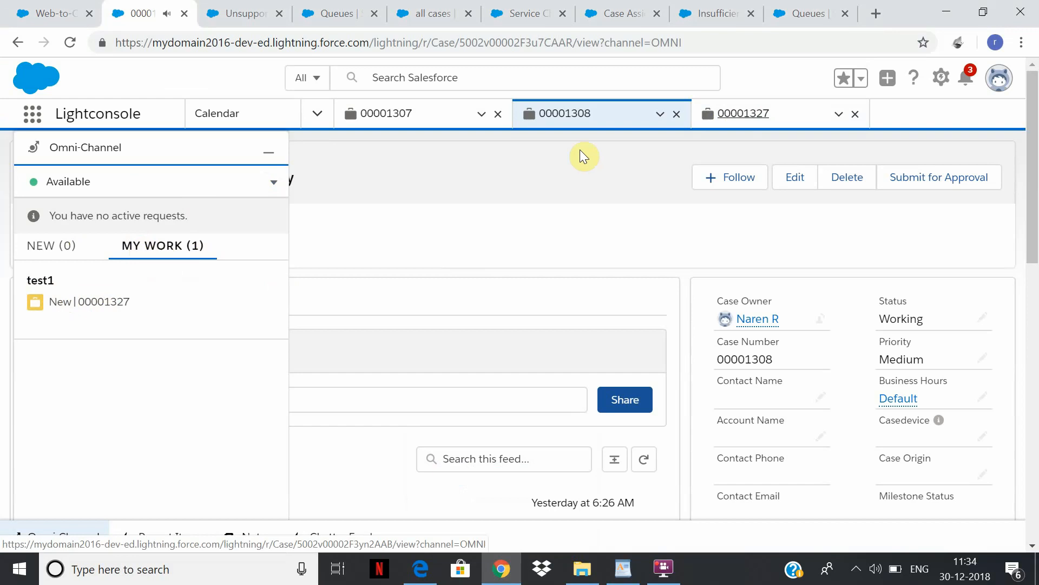
click(751, 115)
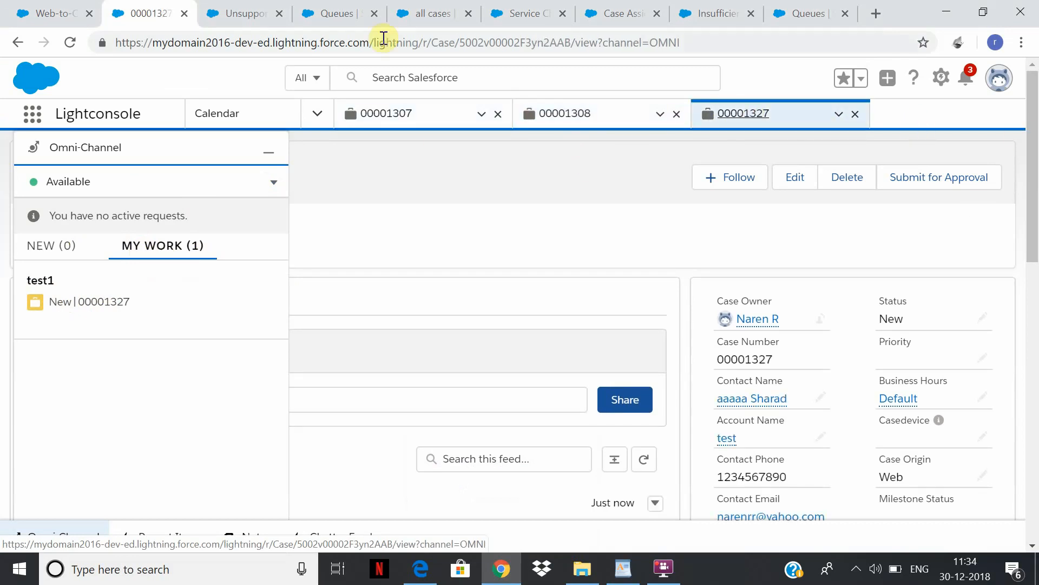
- Return to the case form in Edge, change the subject to test1asd, and submit it again
click(422, 566)
click(16, 48)
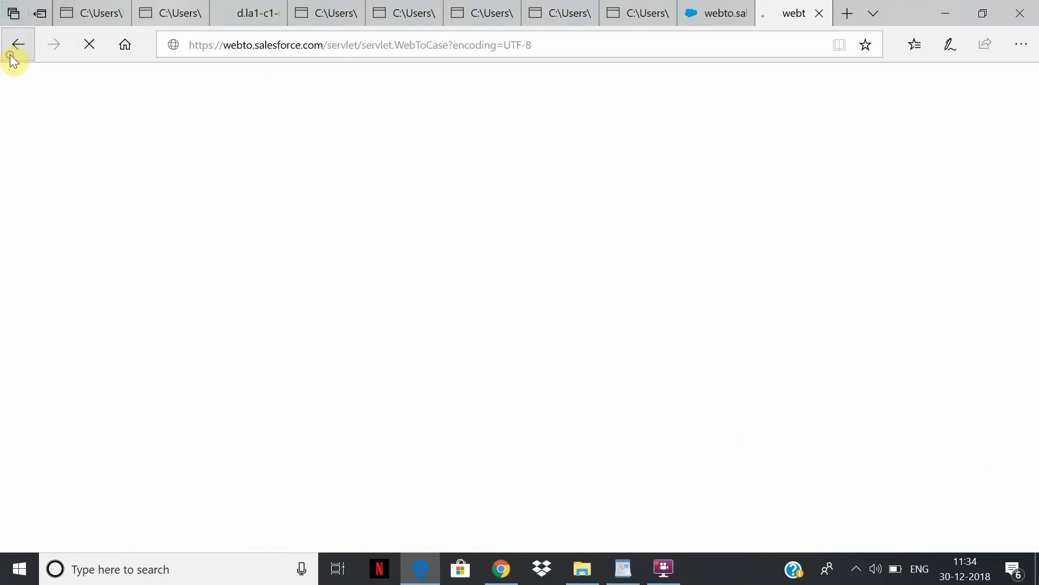
click(92, 124)
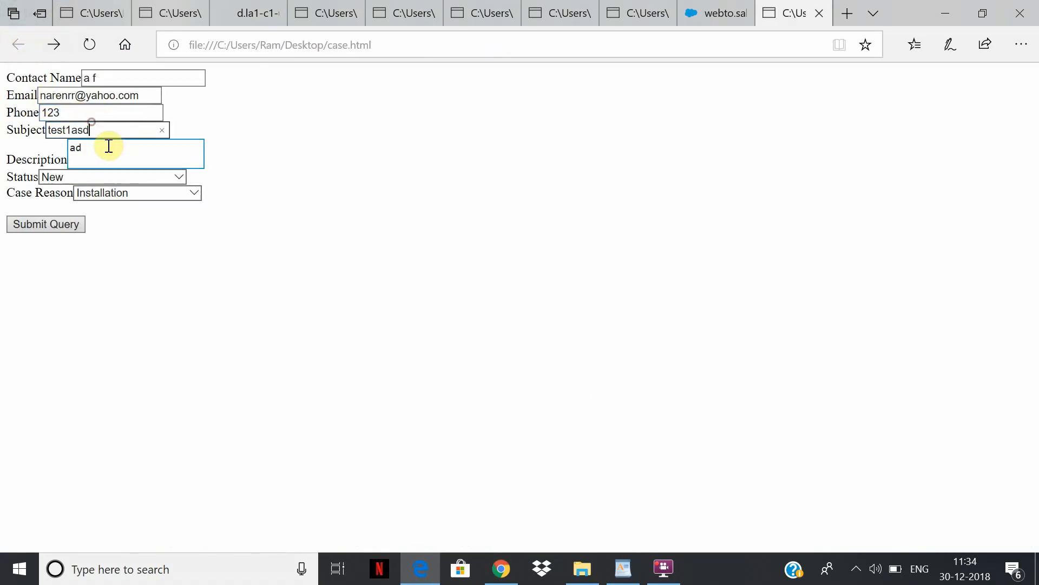
click(49, 226)
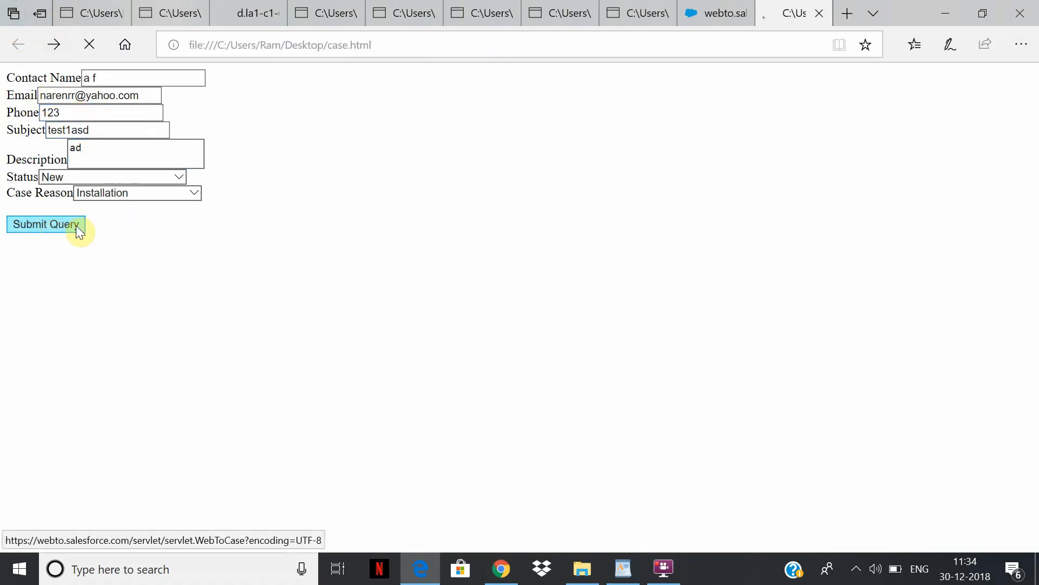
- Switch to Lightconsole in Chrome and check Omni-Channel's My Work list for the test1asd case
click(502, 575)
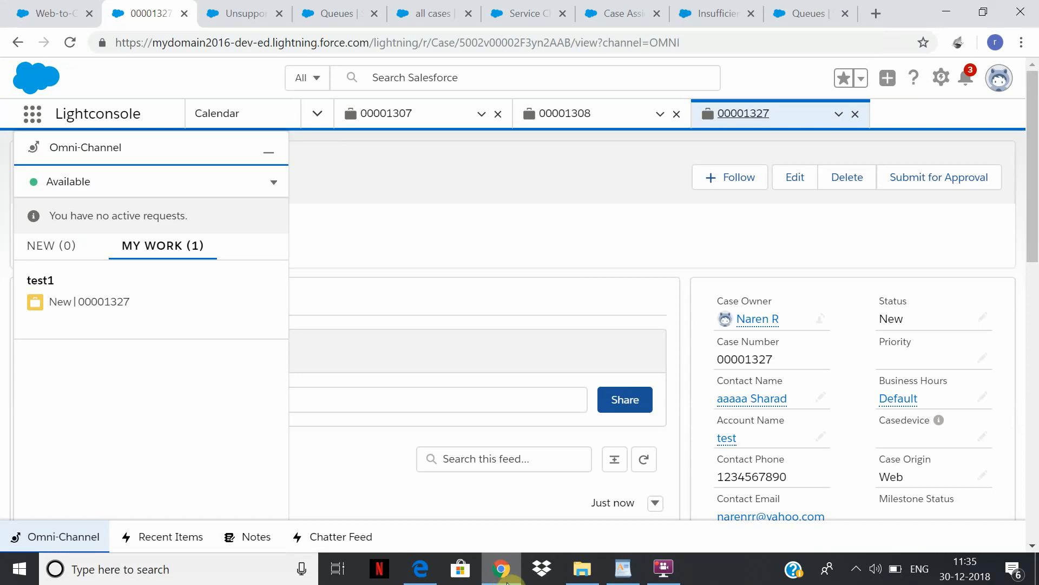
click(508, 581)
click(504, 571)
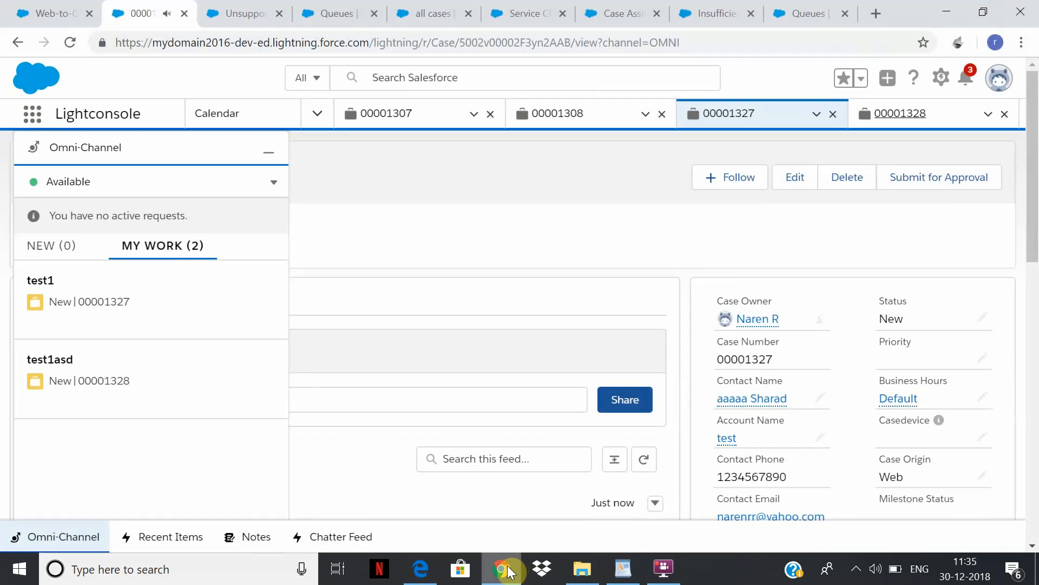
click(95, 373)
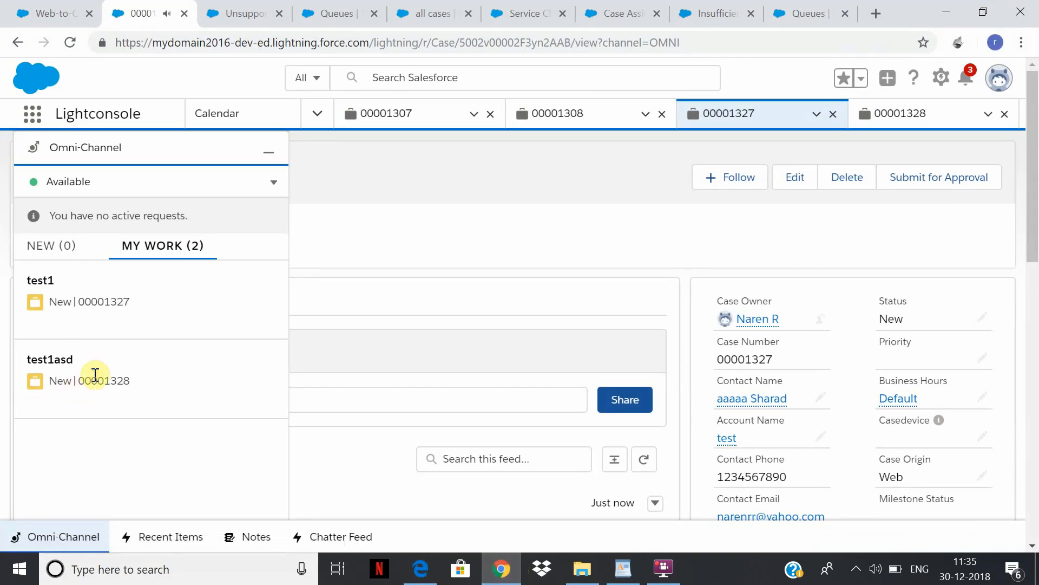